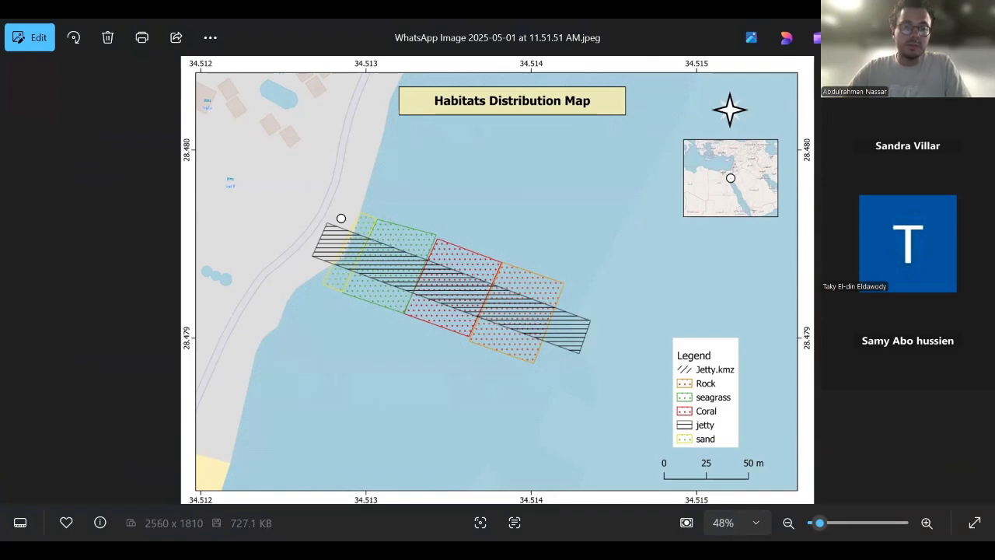
# Step: Switch to QGIS, start a new project and save the pending edits to the Coral and Jetty layers
pyautogui.hotkey('alt', 'Tab')
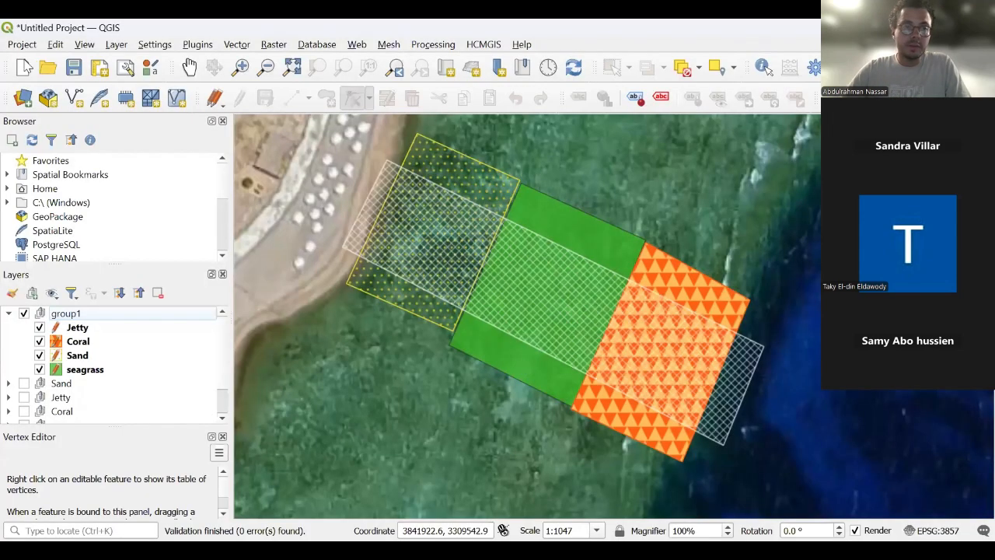
pyautogui.click(23, 45)
pyautogui.click(31, 63)
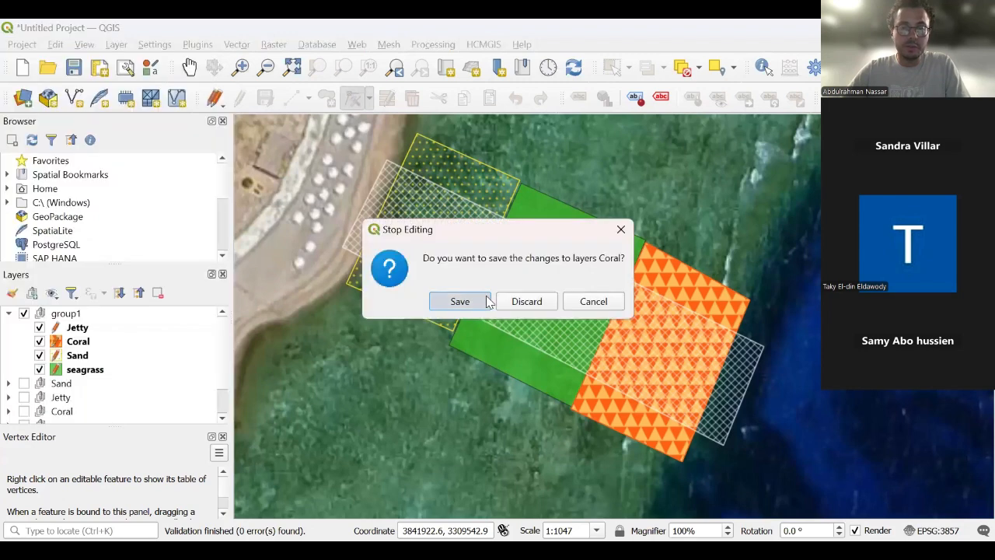
pyautogui.click(469, 303)
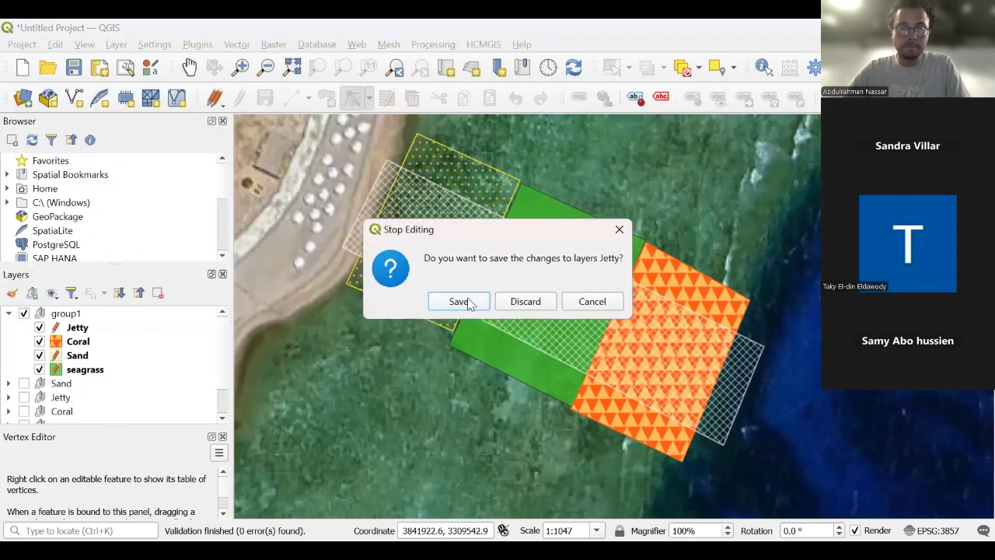
pyautogui.click(469, 303)
pyautogui.click(469, 303)
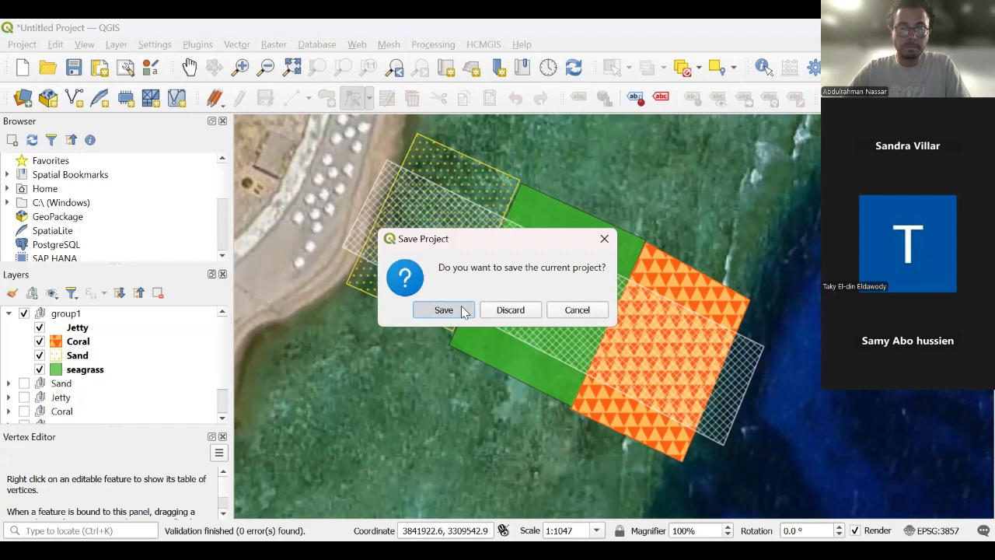
# Step: Save the current project file before it closes
pyautogui.click(465, 309)
pyautogui.click(378, 383)
pyautogui.click(306, 297)
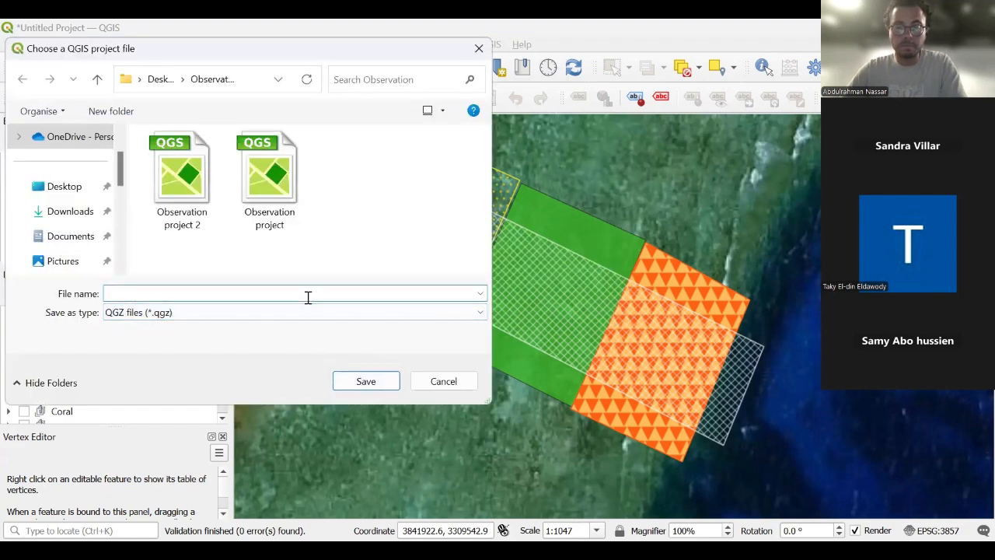
pyautogui.click(365, 382)
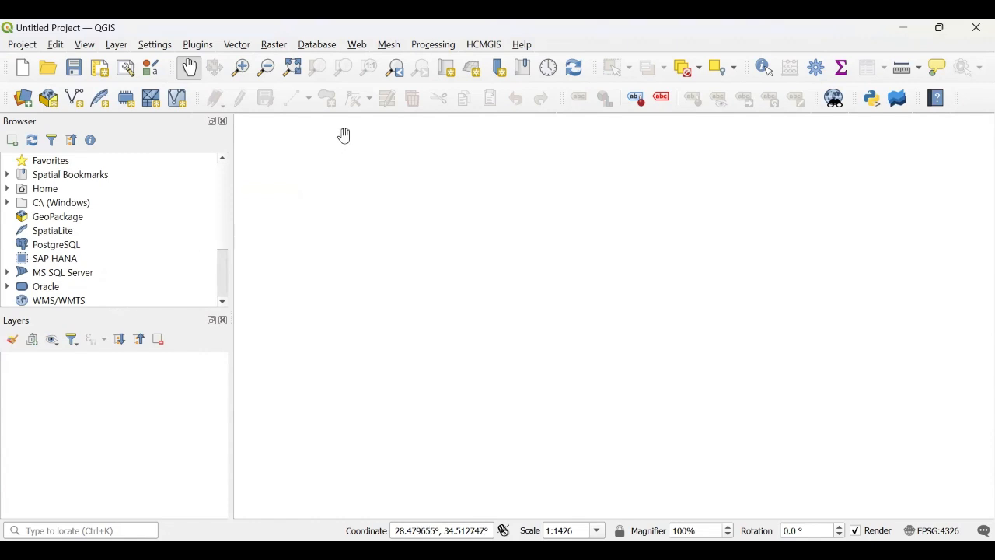
# Step: Browse the HCMGIS basemaps menu and the plugin manager's installed basemap plugins
pyautogui.click(484, 45)
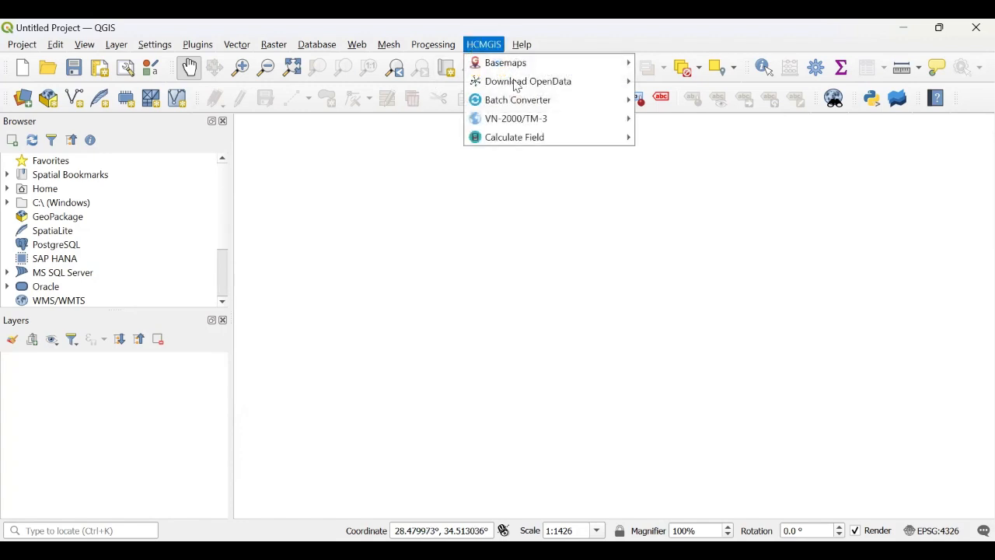
pyautogui.moveTo(582, 67)
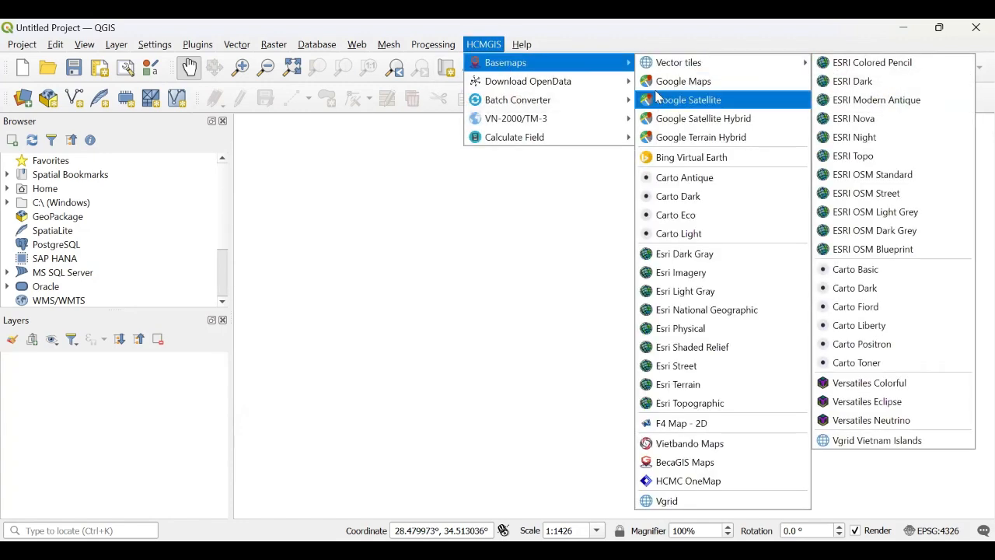
pyautogui.click(292, 337)
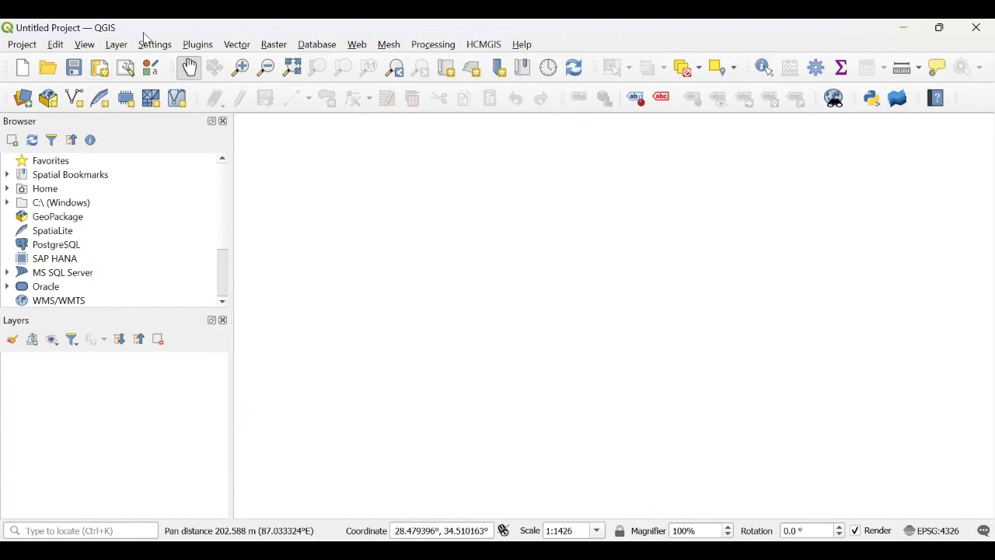
pyautogui.click(197, 45)
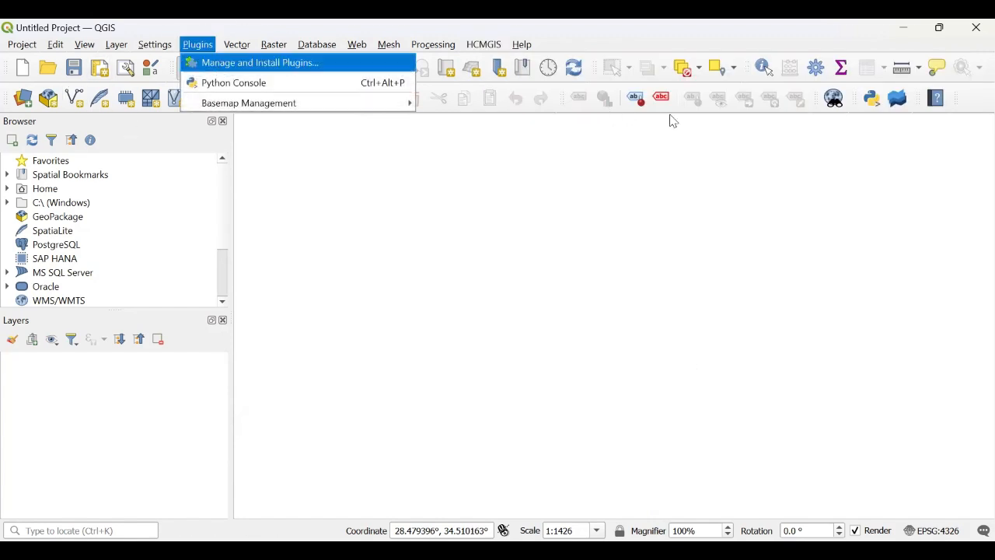
pyautogui.click(256, 63)
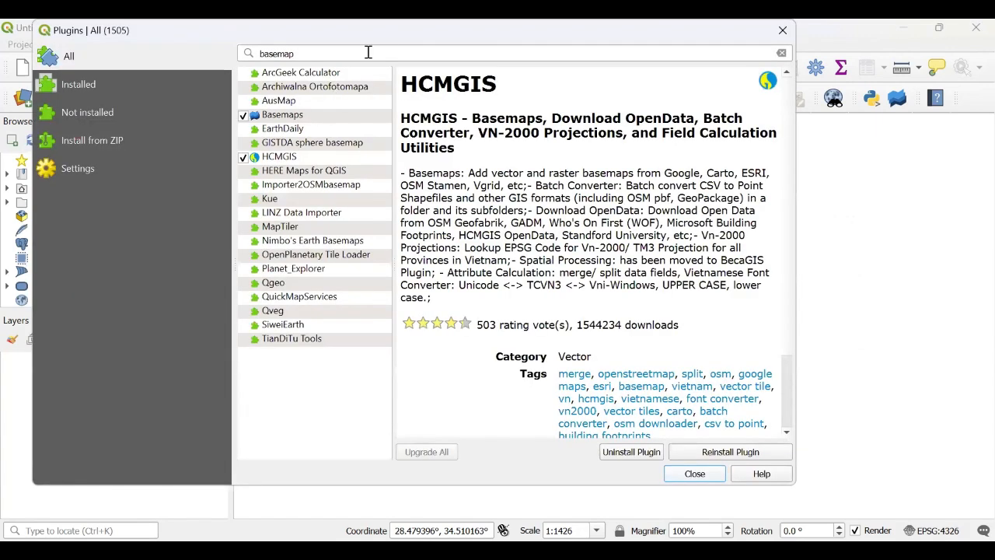
pyautogui.moveTo(498, 91); pyautogui.dragTo(404, 78)
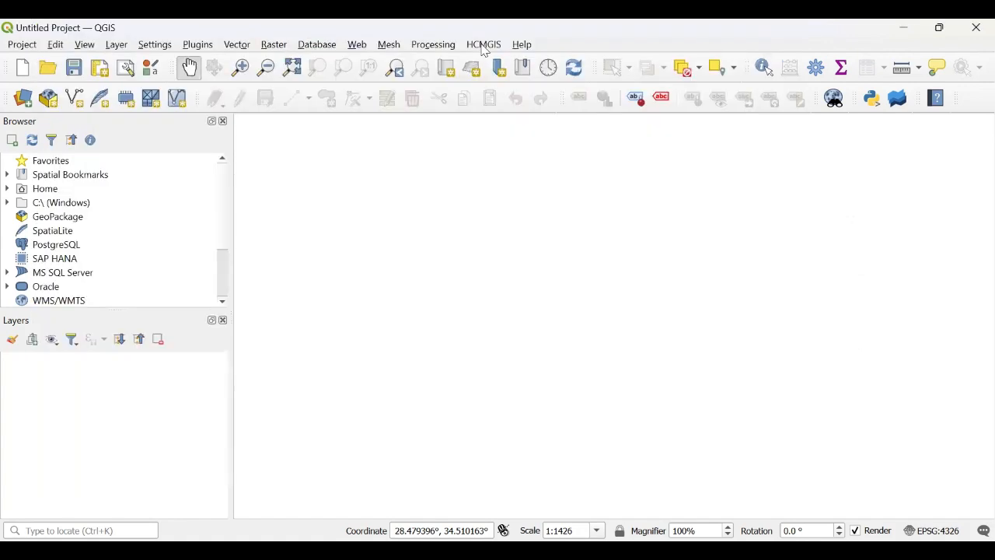
# Step: Add the Google Satellite basemap from the HCMGIS plugin
pyautogui.click(483, 45)
pyautogui.moveTo(528, 62)
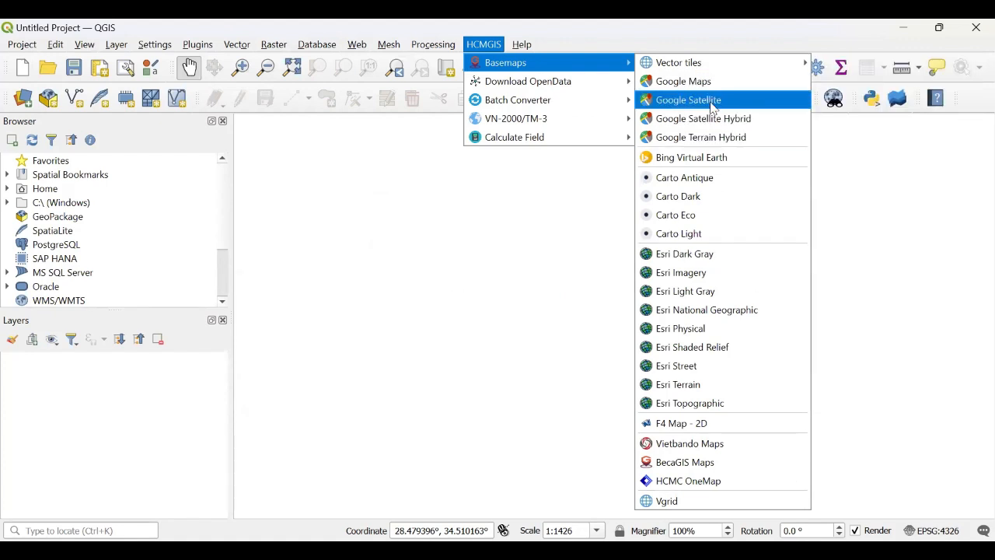
pyautogui.click(711, 105)
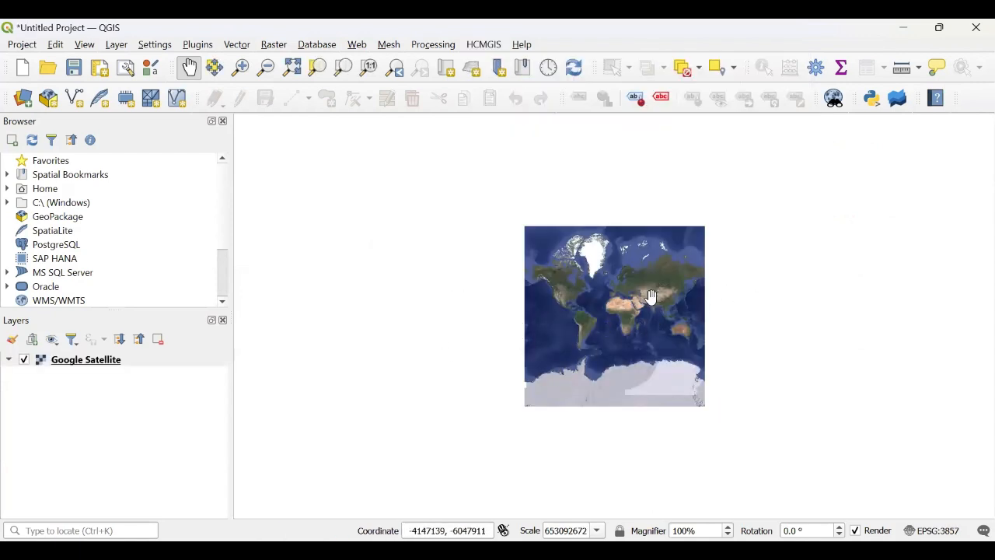
# Step: Add the Coral.kmz polygon layer to the project as a group
pyautogui.scroll(1, 520, 333)
pyautogui.moveTo(647, 311); pyautogui.dragTo(499, 327)
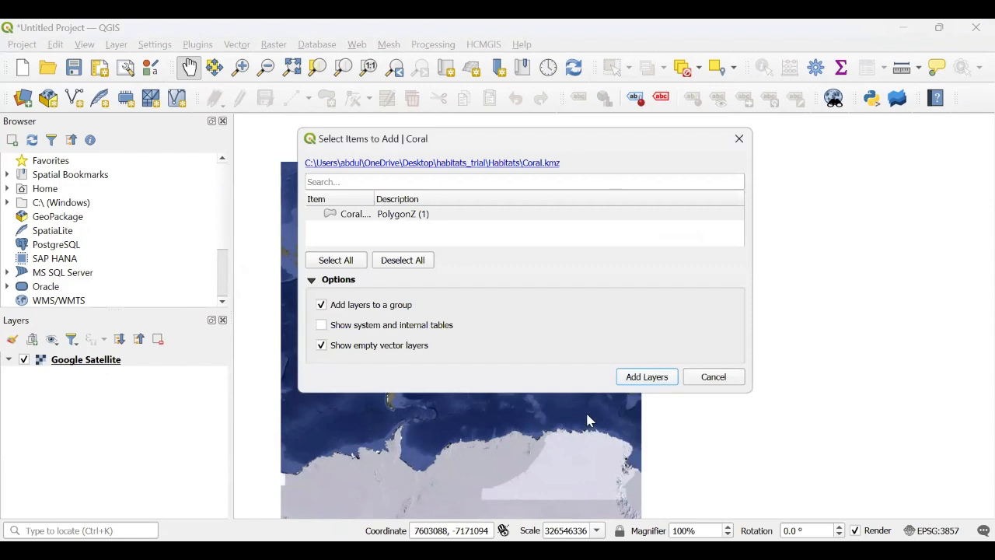
pyautogui.click(646, 377)
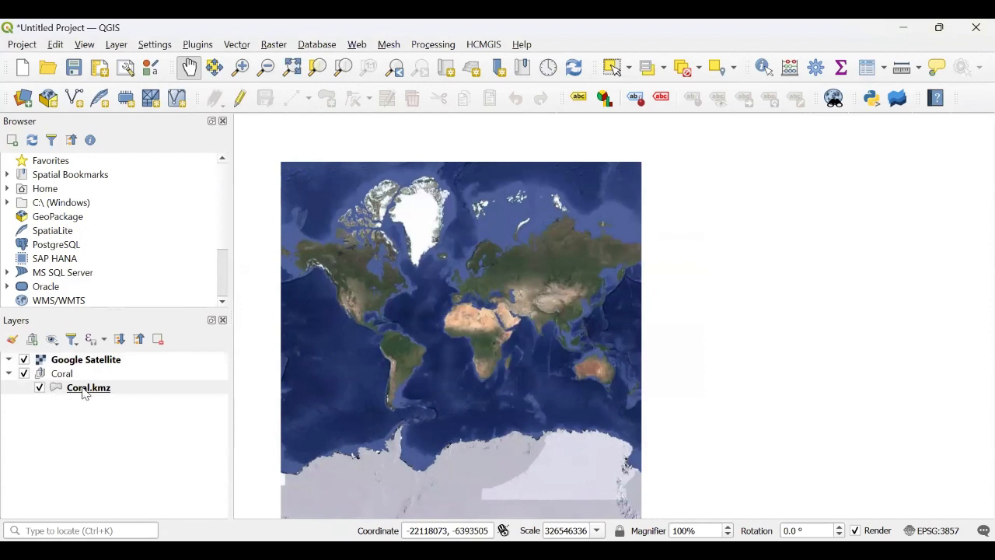
# Step: Move the Coral group above the basemap and zoom to the Coral.kmz layer
pyautogui.moveTo(71, 377); pyautogui.dragTo(67, 362)
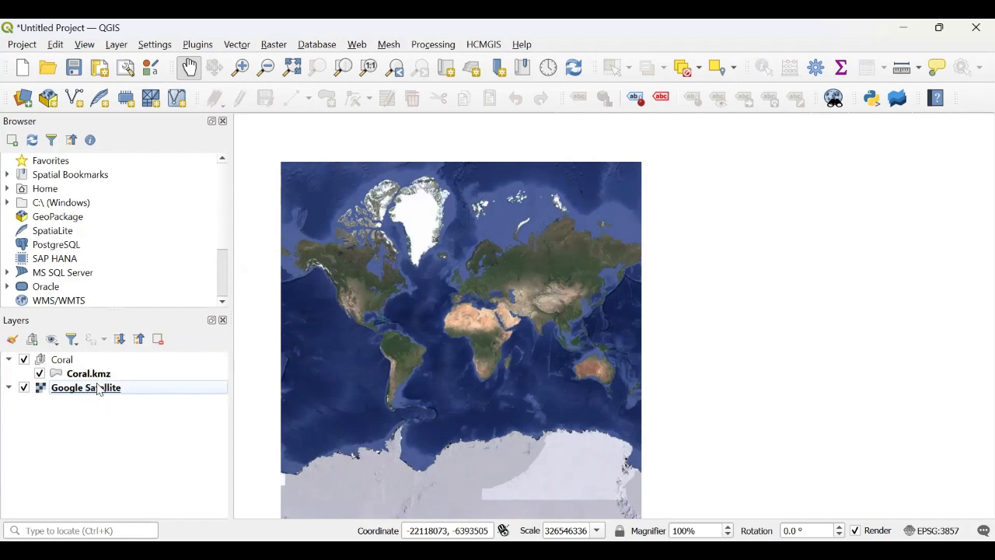
pyautogui.click(86, 378)
pyautogui.rightClick(87, 381)
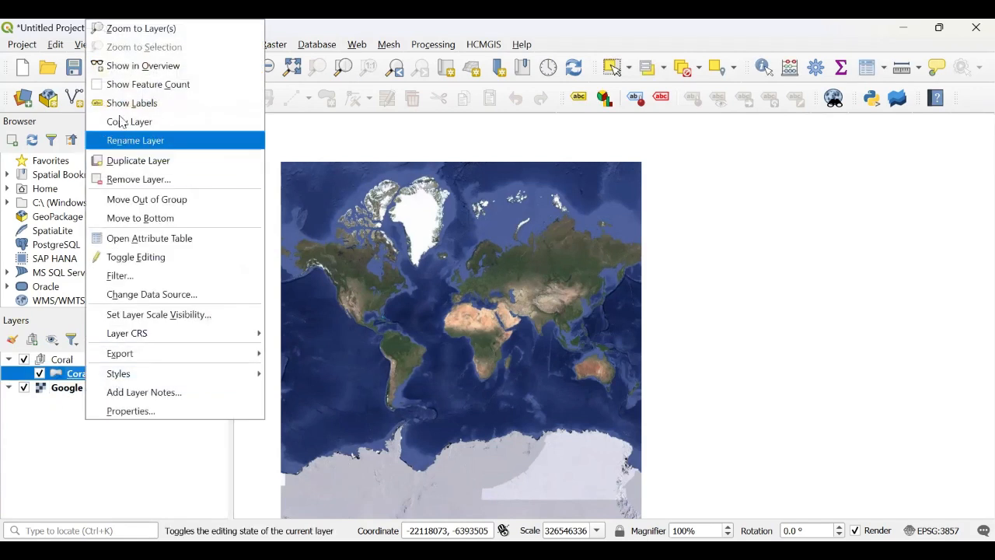
pyautogui.click(124, 31)
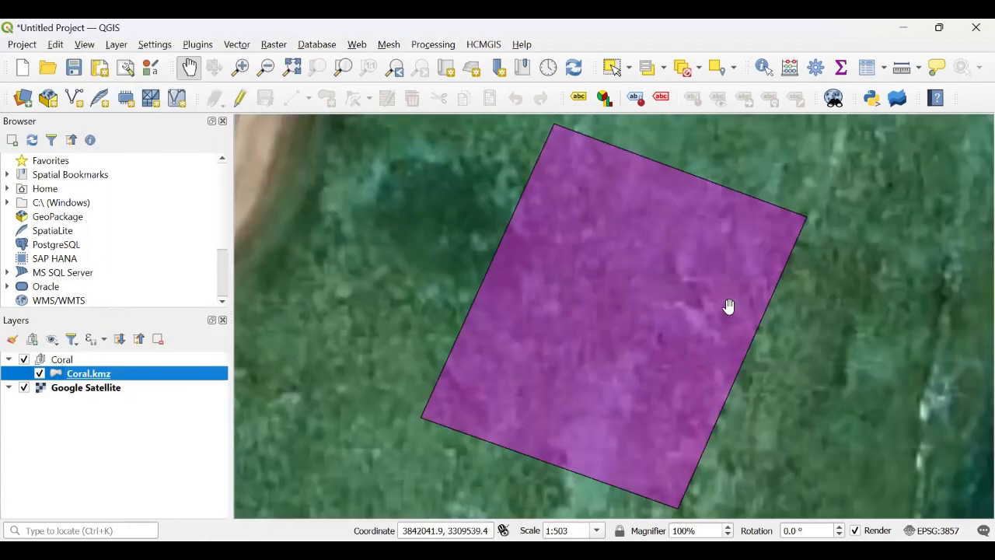
# Step: Hide the Coral group and remove it from the layer list
pyautogui.click(266, 69)
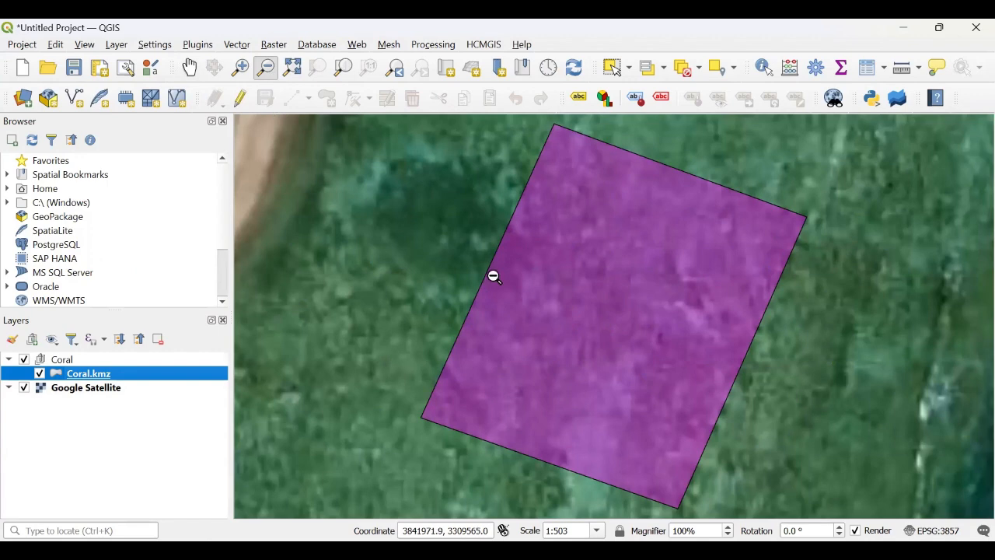
pyautogui.click(569, 315)
pyautogui.click(567, 314)
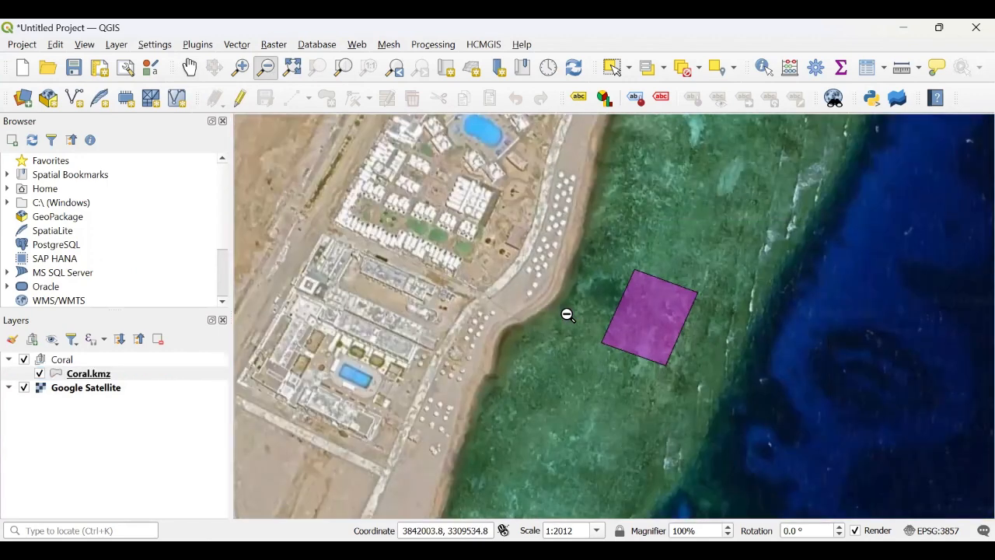
pyautogui.click(577, 303)
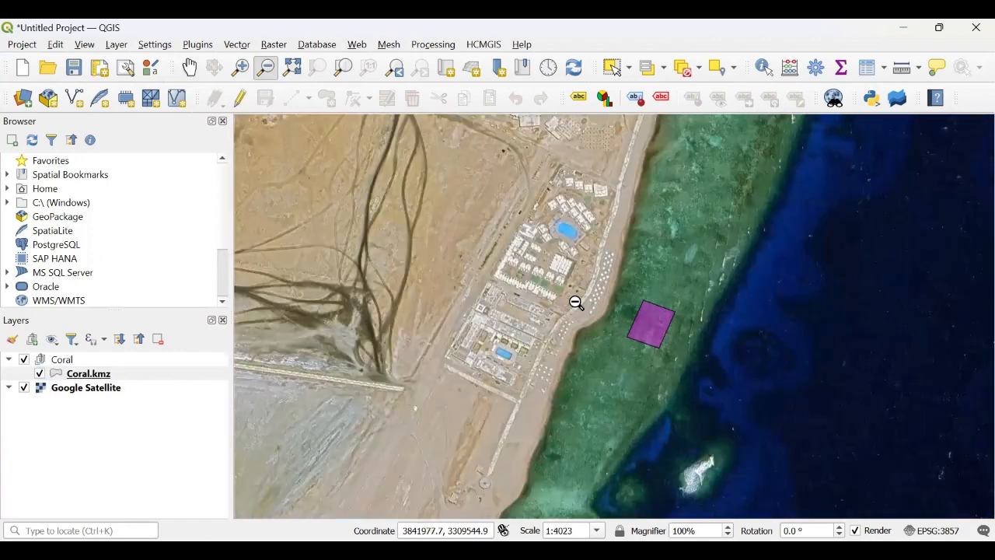
pyautogui.click(189, 68)
pyautogui.moveTo(471, 238); pyautogui.dragTo(343, 203)
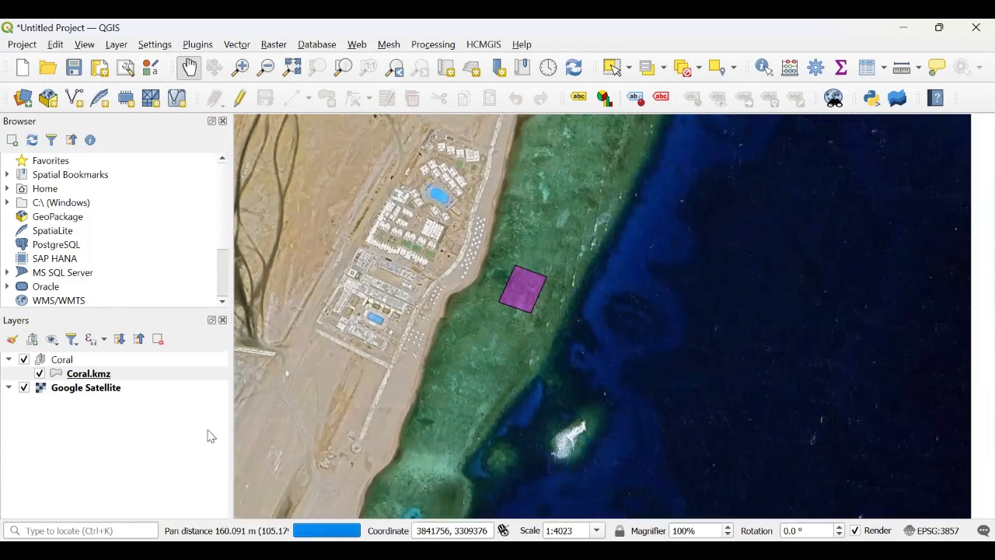
pyautogui.click(23, 359)
pyautogui.click(9, 359)
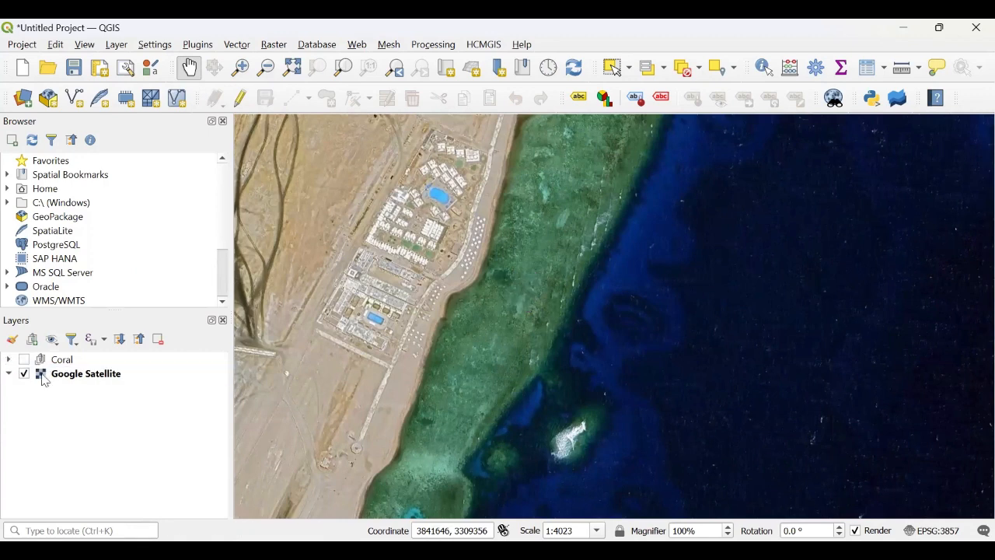
pyautogui.rightClick(62, 359)
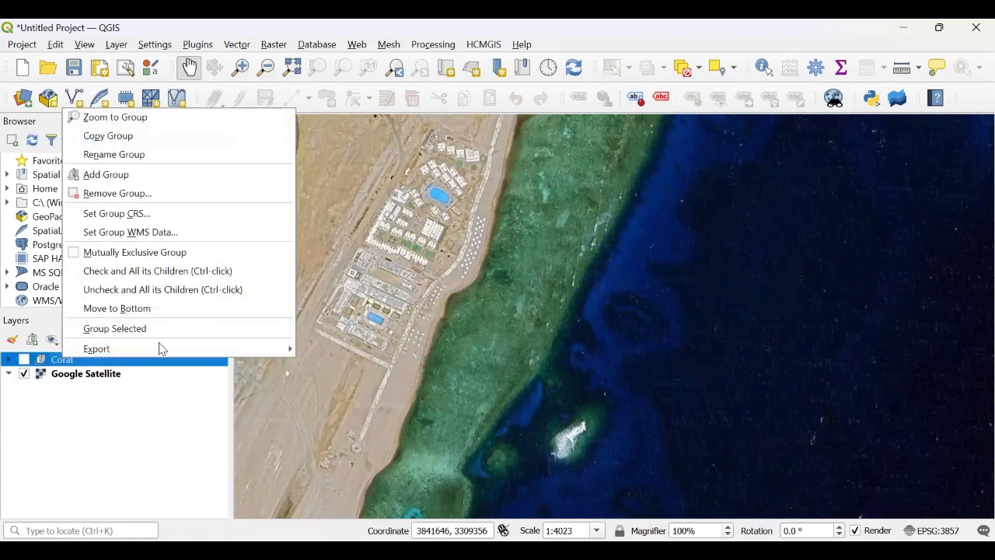
pyautogui.click(129, 194)
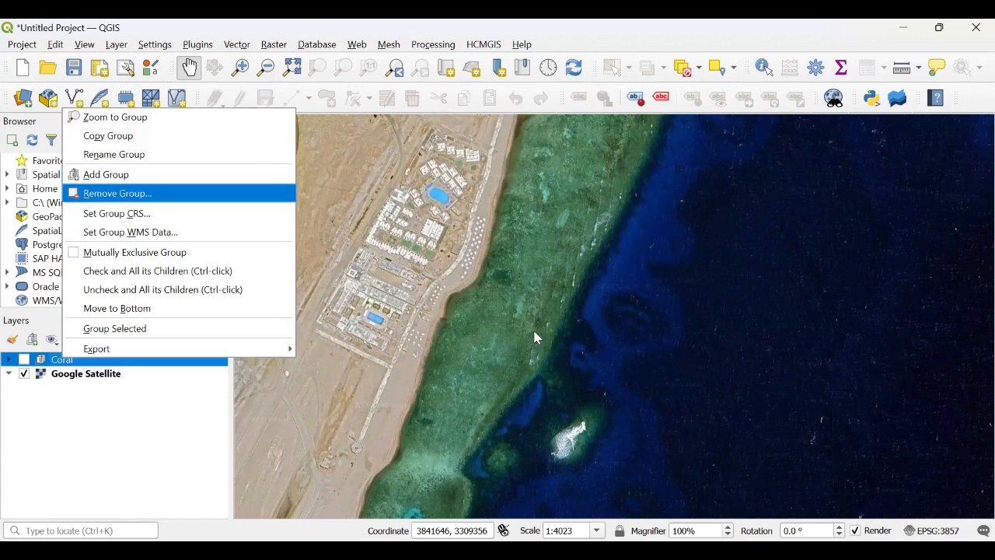
pyautogui.moveTo(493, 300); pyautogui.dragTo(489, 303)
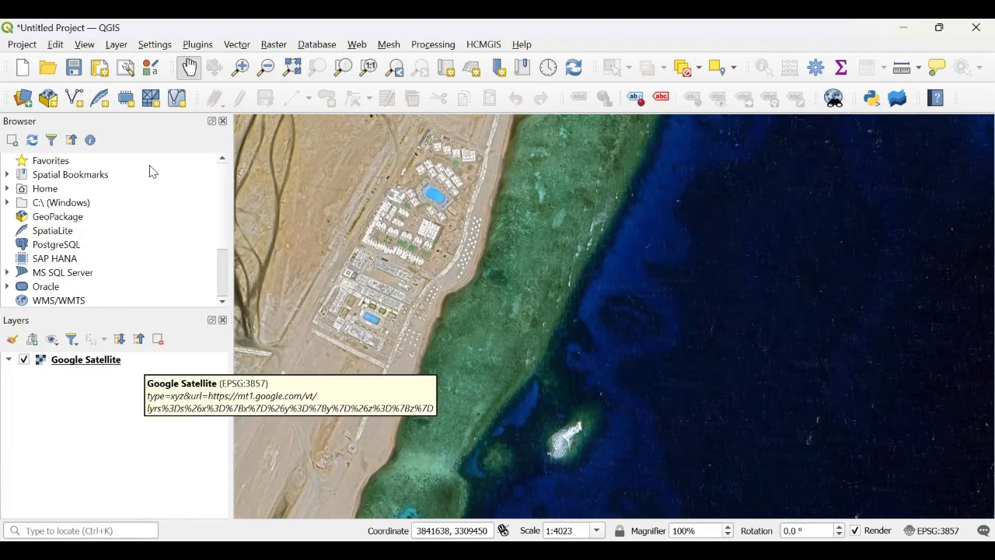
# Step: Create a new shapefile layer and name the file Jetty
pyautogui.click(115, 47)
pyautogui.moveTo(274, 77)
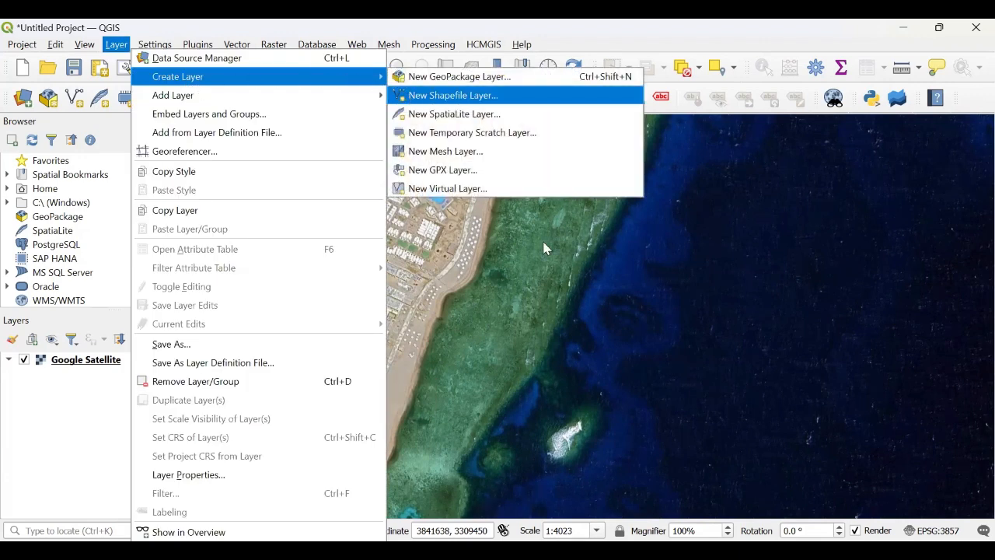
pyautogui.click(409, 96)
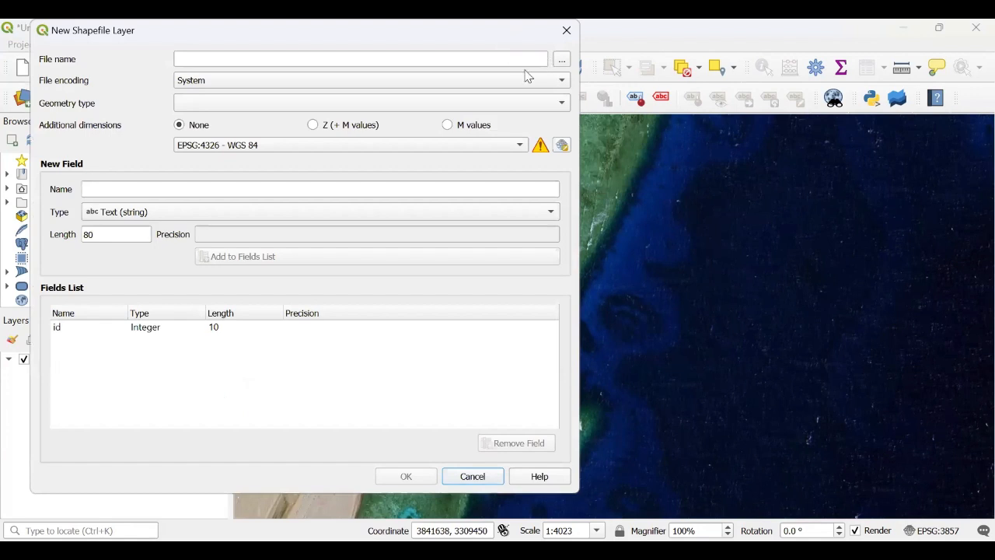
pyautogui.click(518, 62)
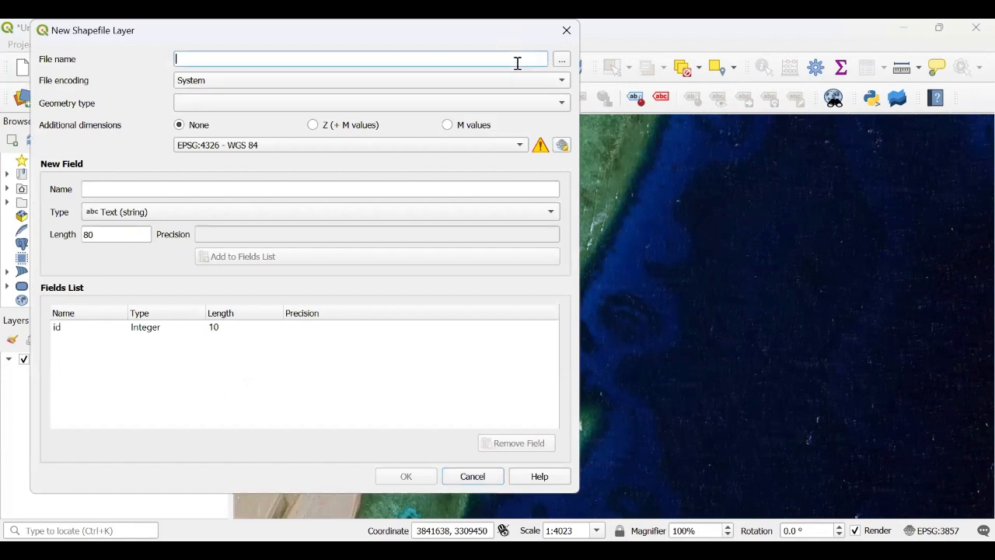
pyautogui.write('Jetty')
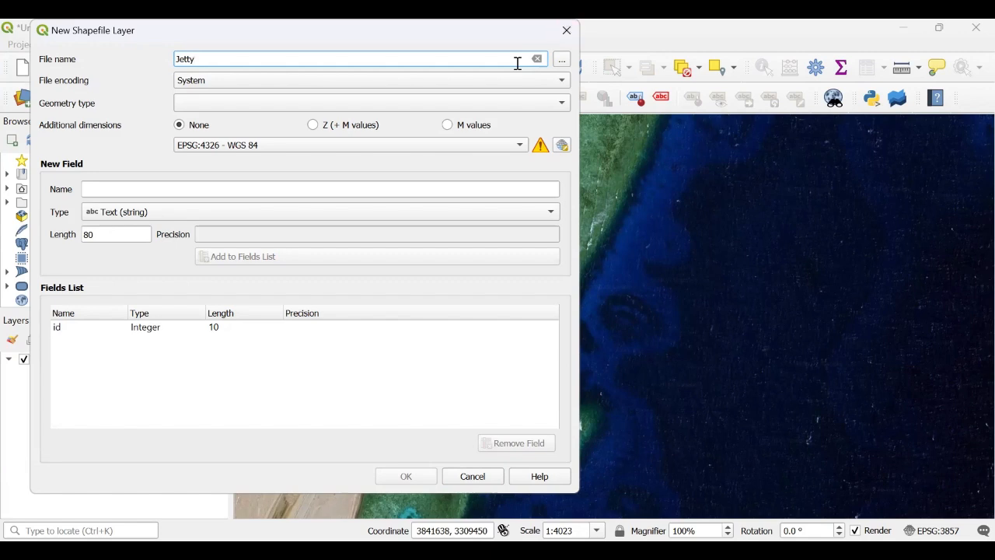
# Step: Save the Jetty.shp file in the Documents folder and set its geometry type to Polygon
pyautogui.click(561, 59)
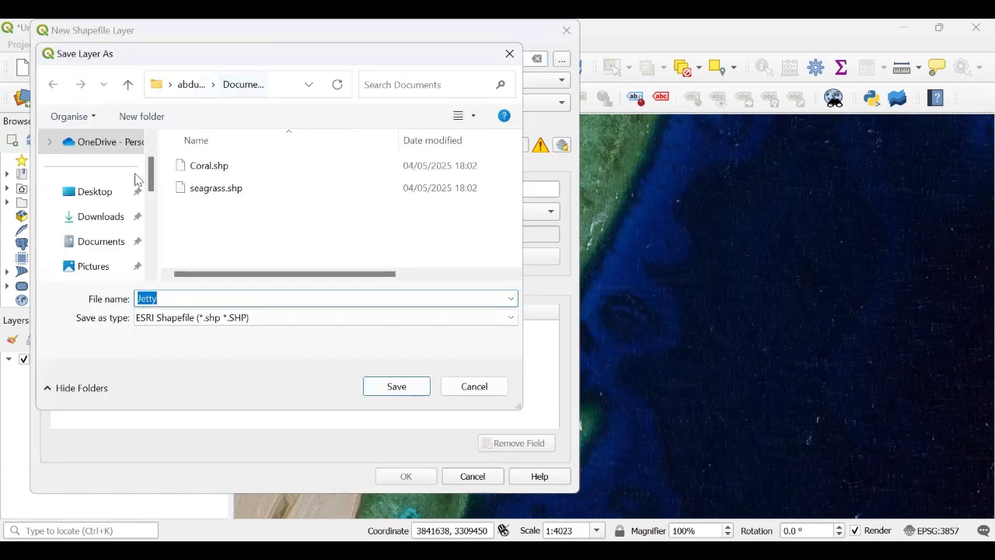
pyautogui.scroll(2, 152, 170)
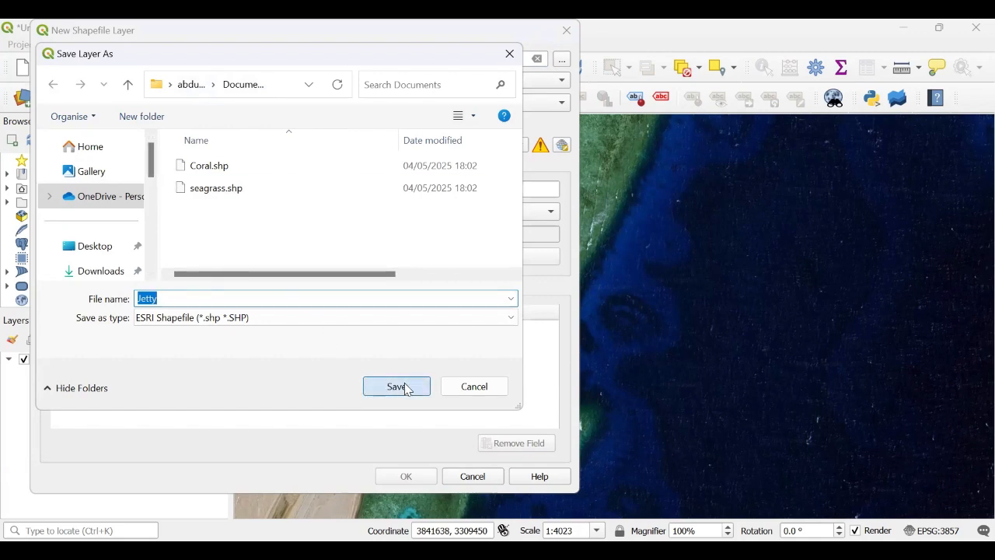
pyautogui.click(355, 105)
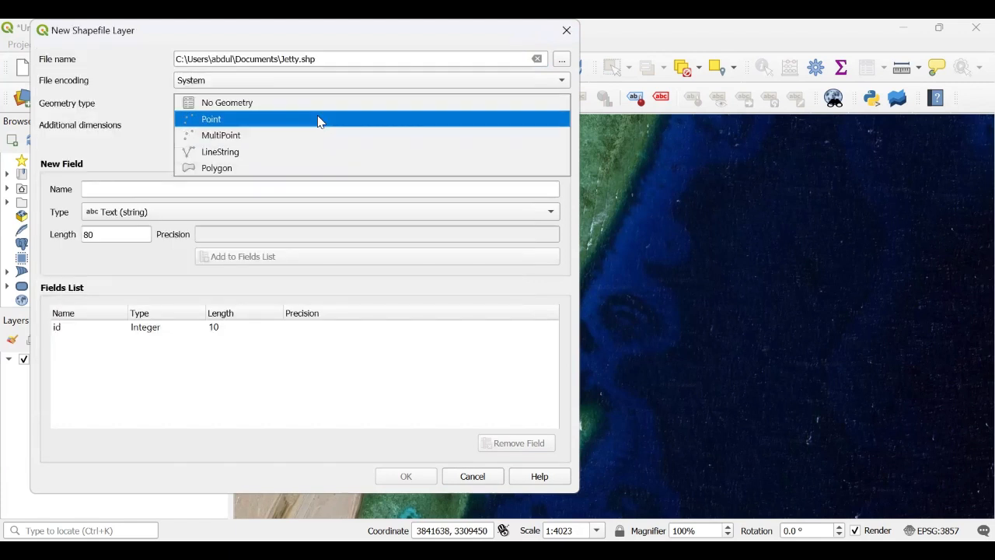
pyautogui.click(330, 172)
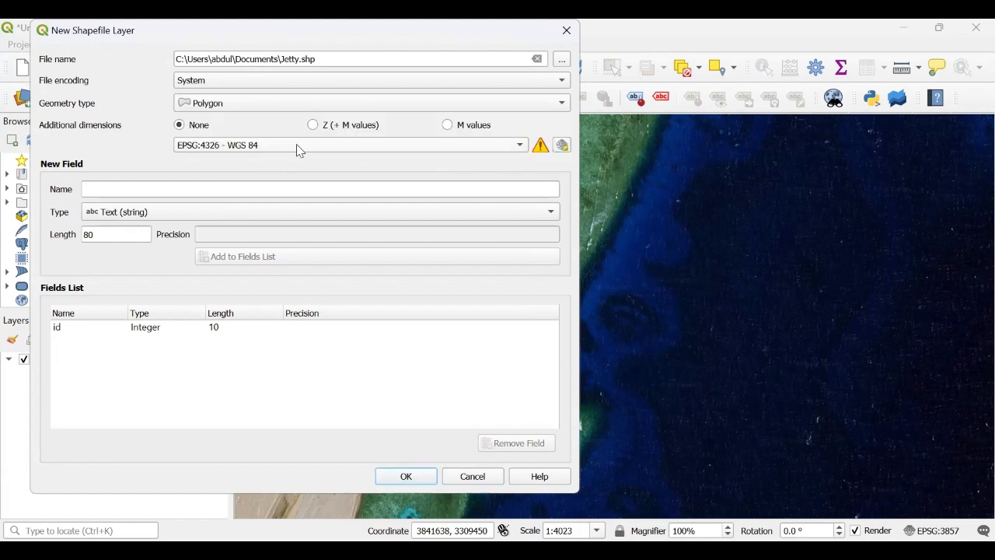
# Step: Set the layer CRS to EPSG:4326 - WGS 84 and add a Text (string) field named Area
pyautogui.click(298, 146)
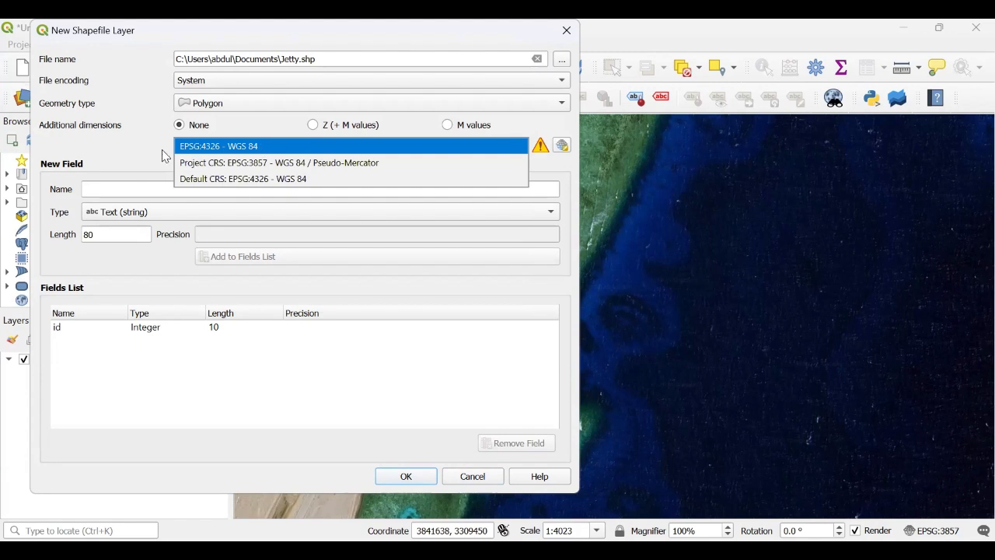
pyautogui.click(241, 178)
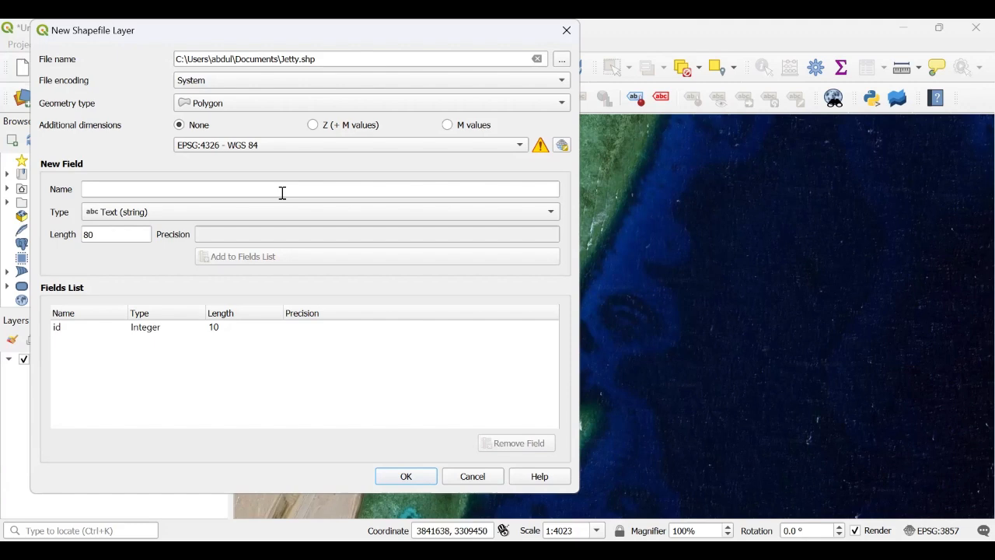
pyautogui.click(282, 193)
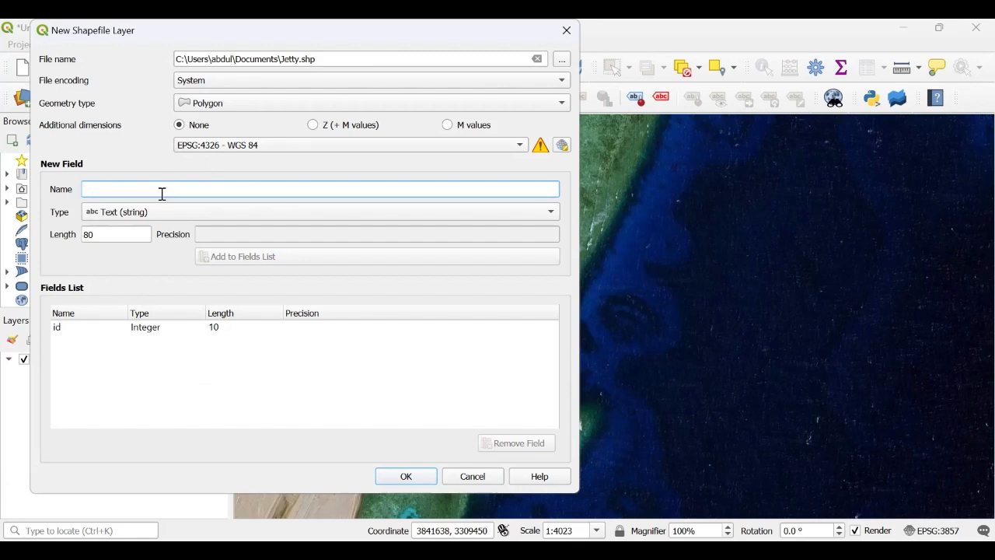
pyautogui.write('Area')
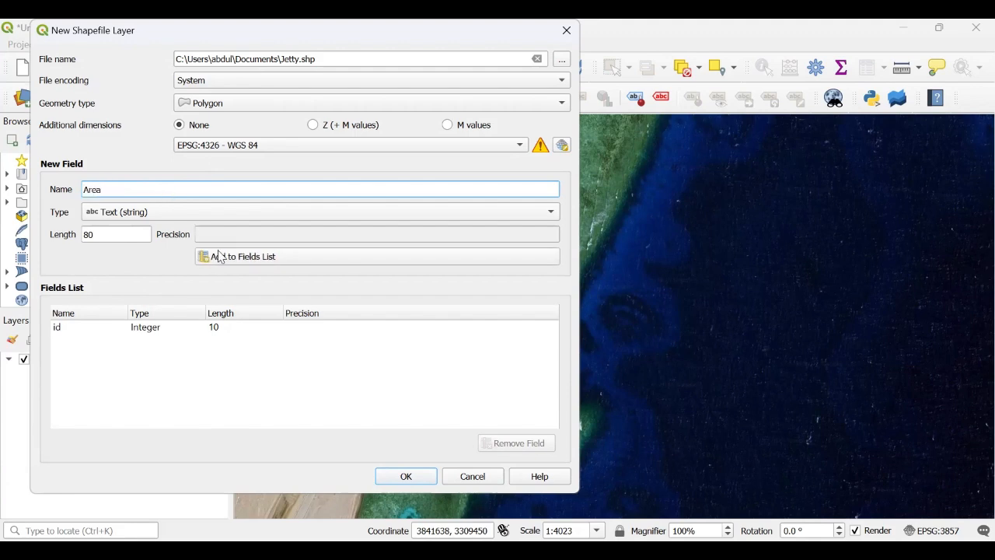
pyautogui.click(237, 214)
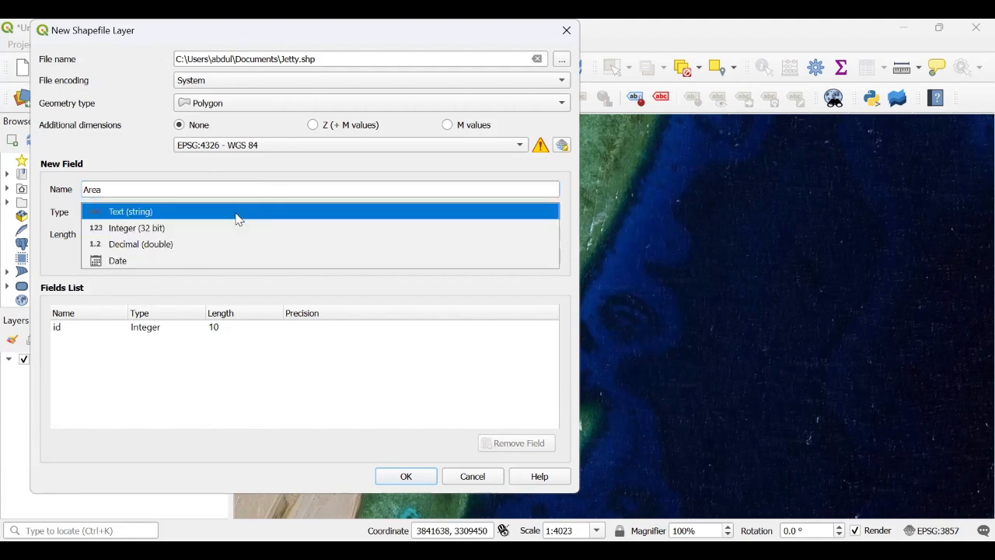
pyautogui.click(237, 213)
pyautogui.click(247, 256)
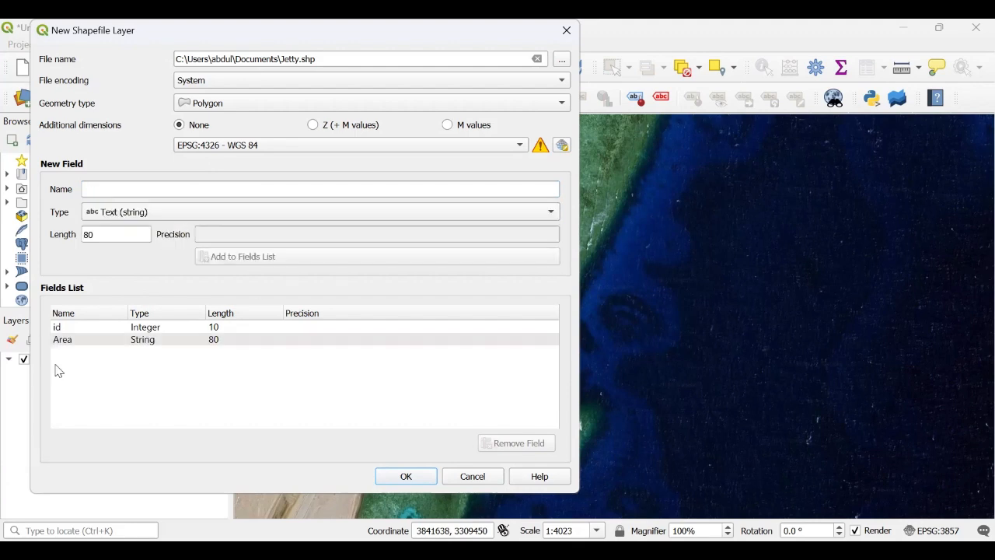
# Step: Add a second text field named Color and create the Jetty layer
pyautogui.click(149, 190)
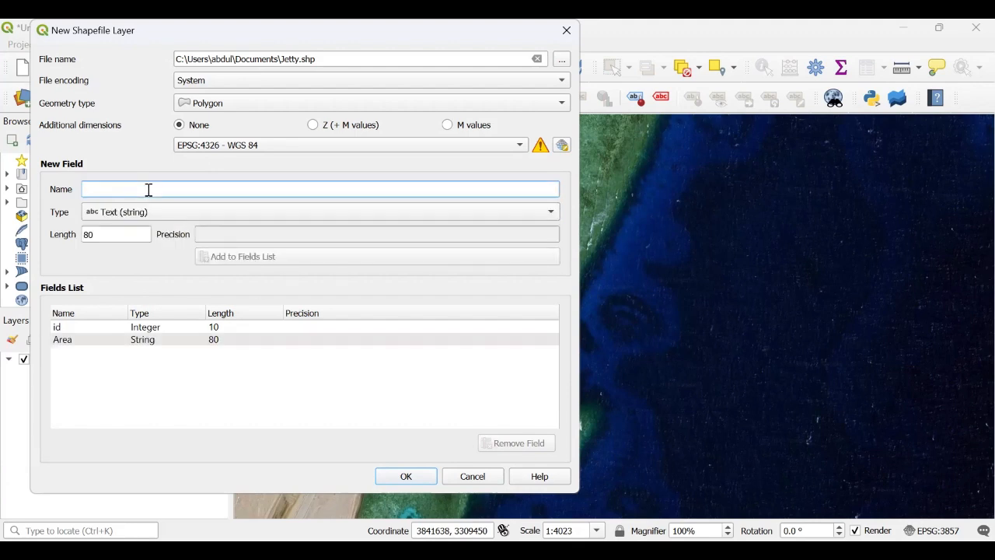
pyautogui.write('Color')
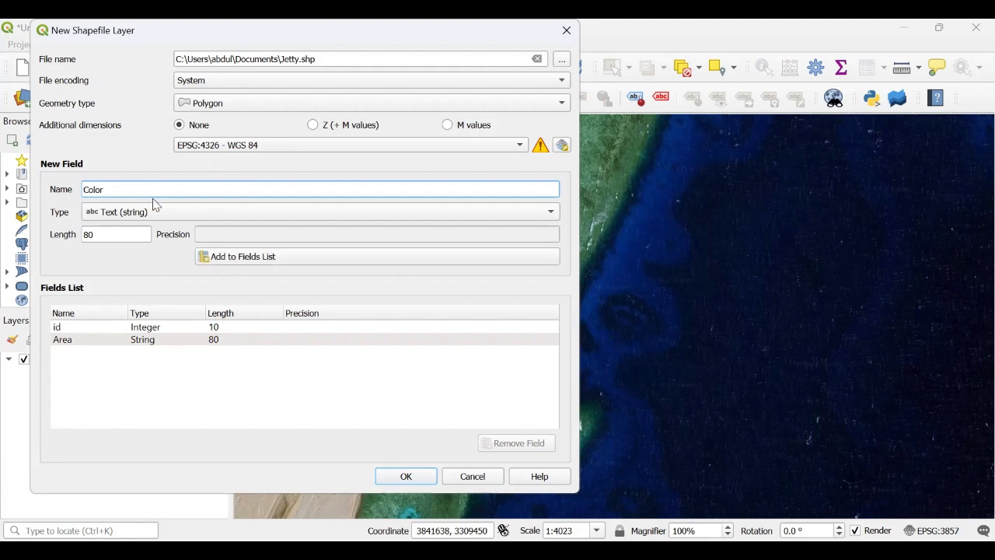
pyautogui.click(215, 257)
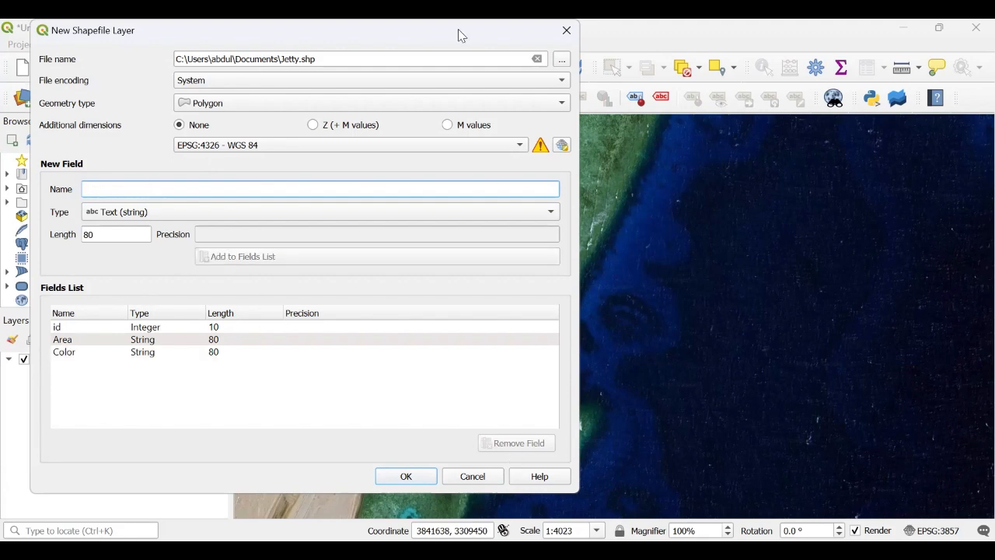
pyautogui.moveTo(461, 35); pyautogui.dragTo(587, 35)
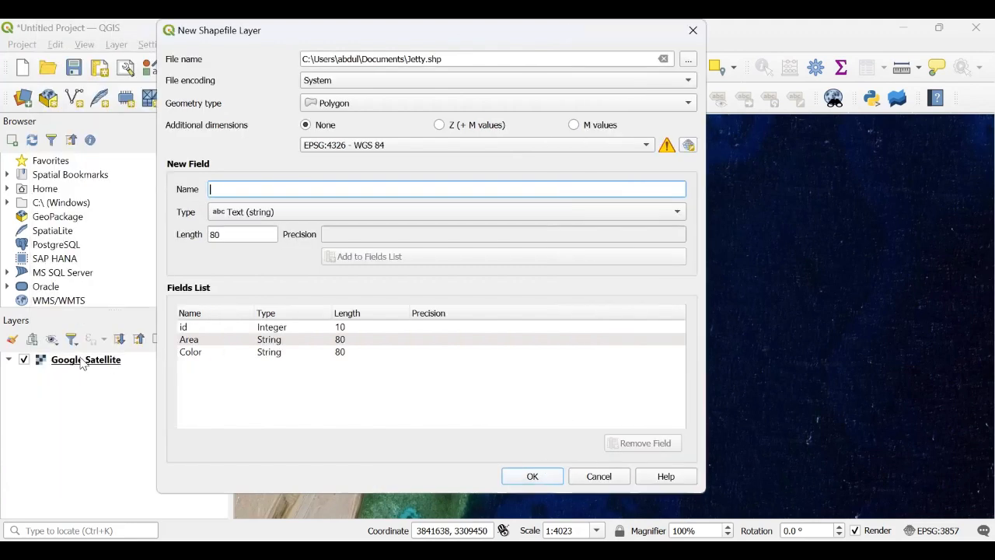
pyautogui.press('Return')
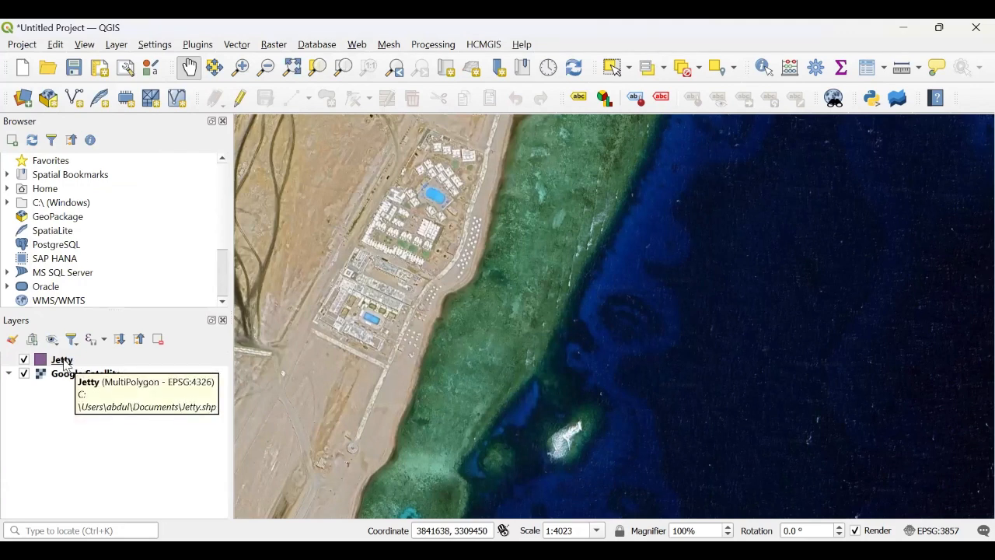
# Step: Start editing the Jetty layer and digitize a four-vertex polygon over the jetty extending from the beach across the reef
pyautogui.click(66, 362)
pyautogui.moveTo(491, 312); pyautogui.dragTo(454, 296)
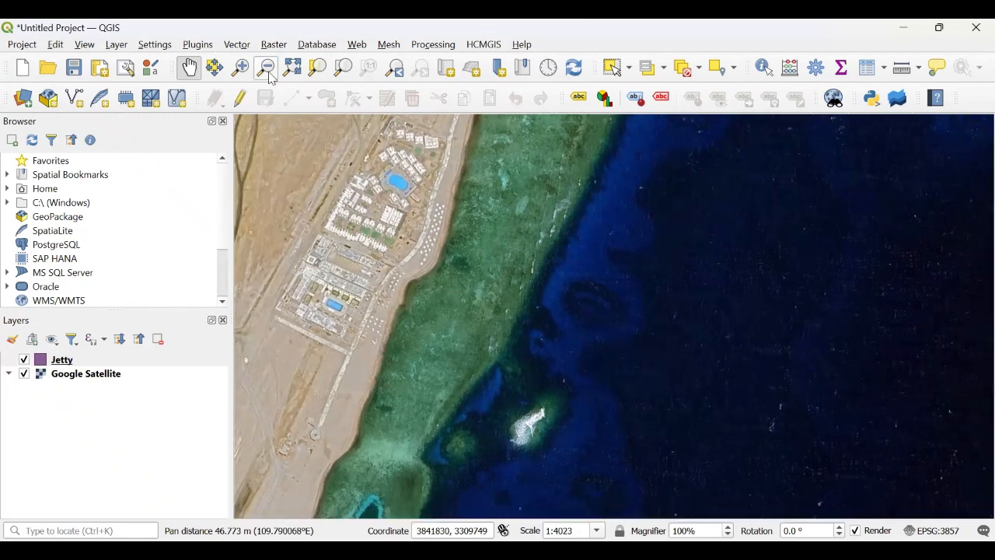
pyautogui.click(241, 99)
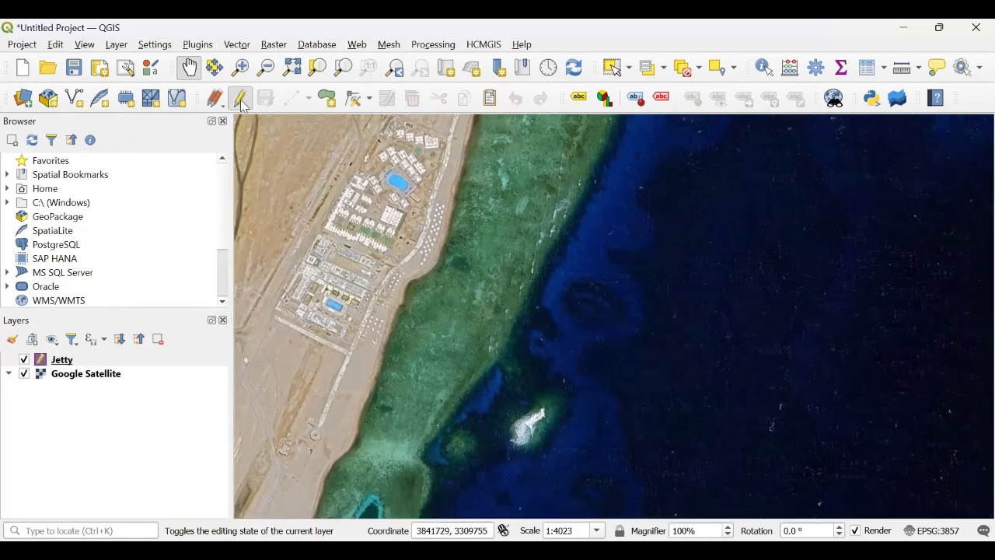
pyautogui.click(293, 98)
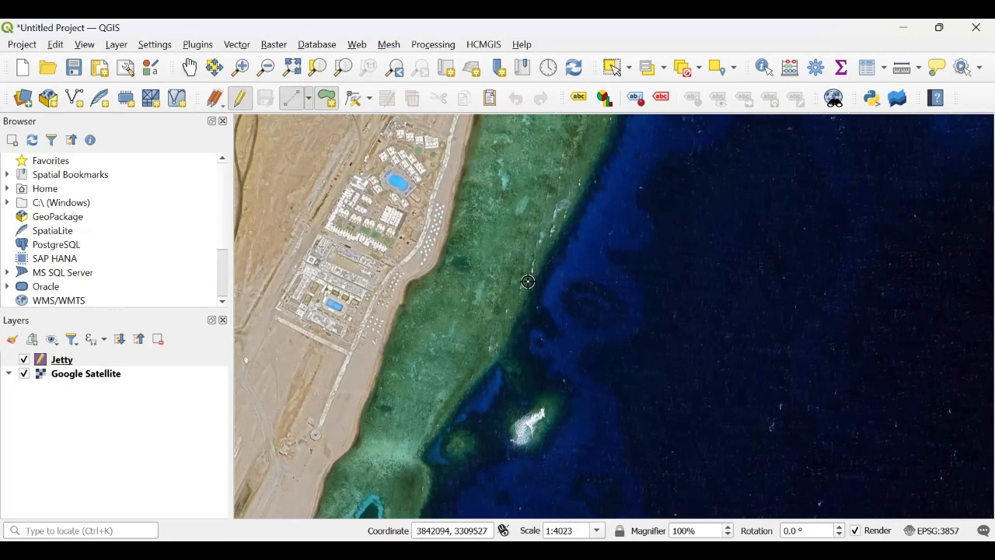
pyautogui.click(450, 224)
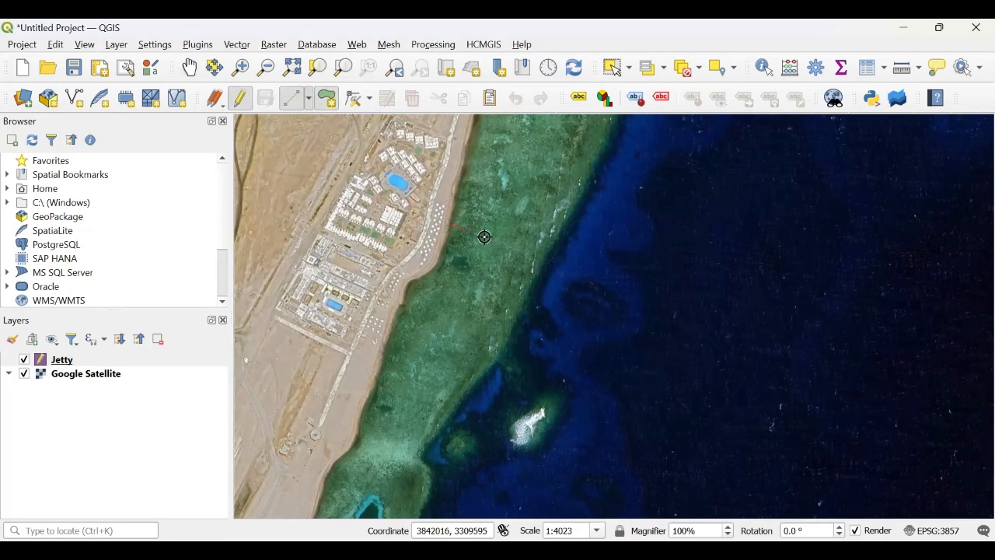
pyautogui.click(552, 272)
pyautogui.click(531, 313)
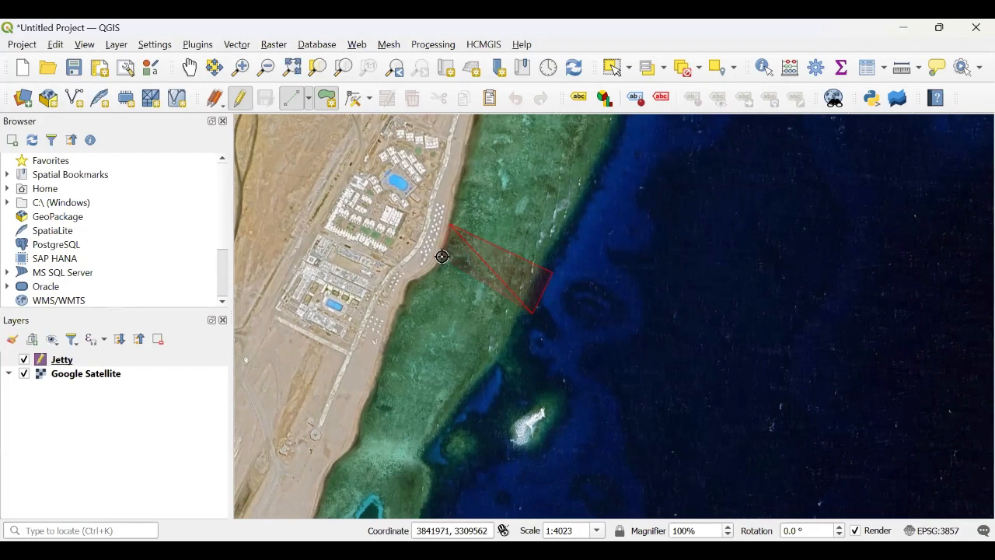
pyautogui.click(434, 261)
pyautogui.rightClick(434, 260)
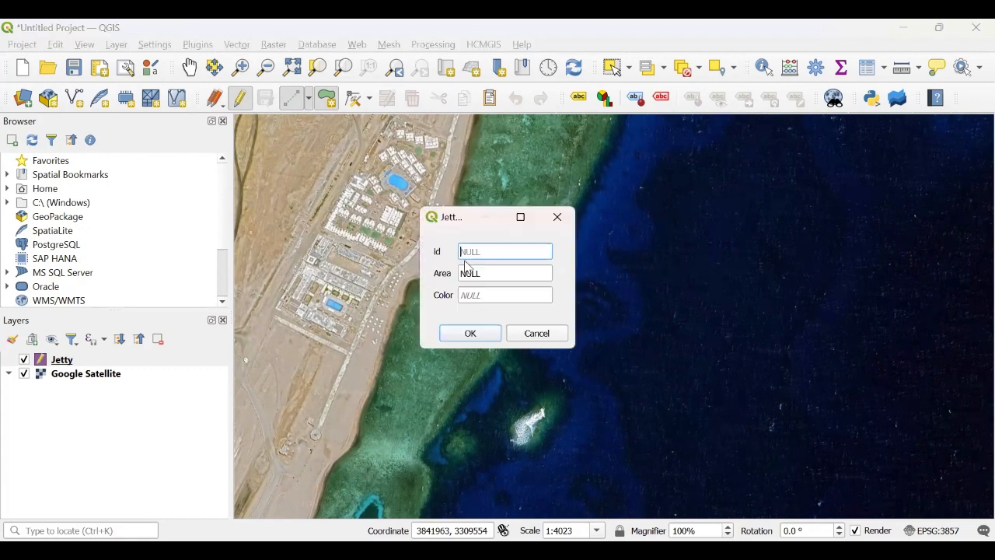
# Step: Fill in the new feature's attributes with id 1, Area 150 and Color "wh"
pyautogui.write('1')
pyautogui.click(492, 272)
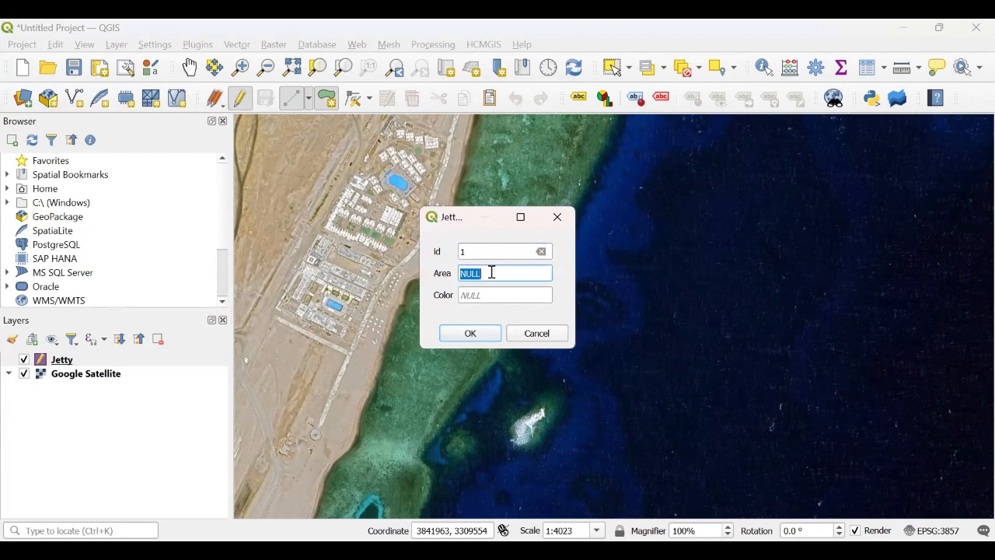
pyautogui.write('150')
pyautogui.click(502, 299)
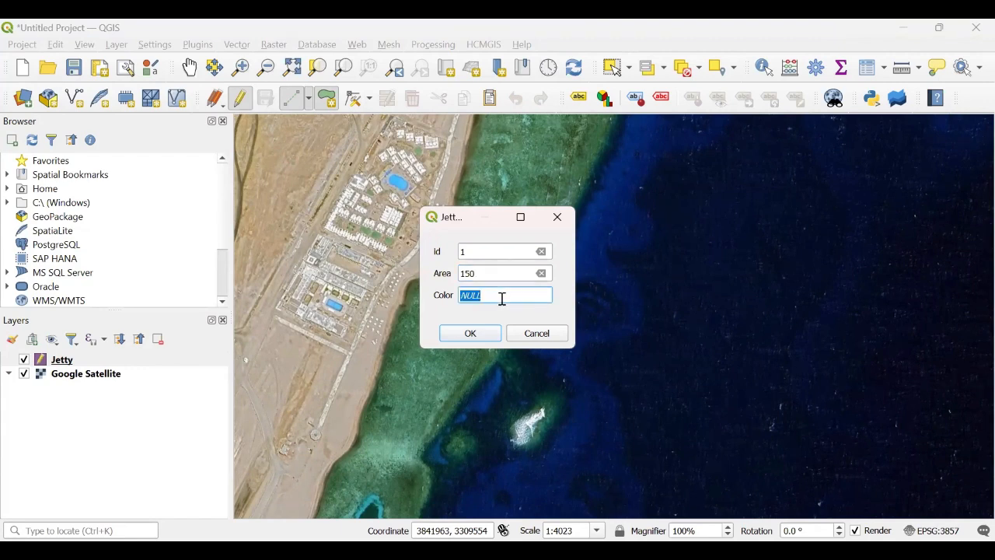
pyautogui.write('wh')
pyautogui.click(470, 334)
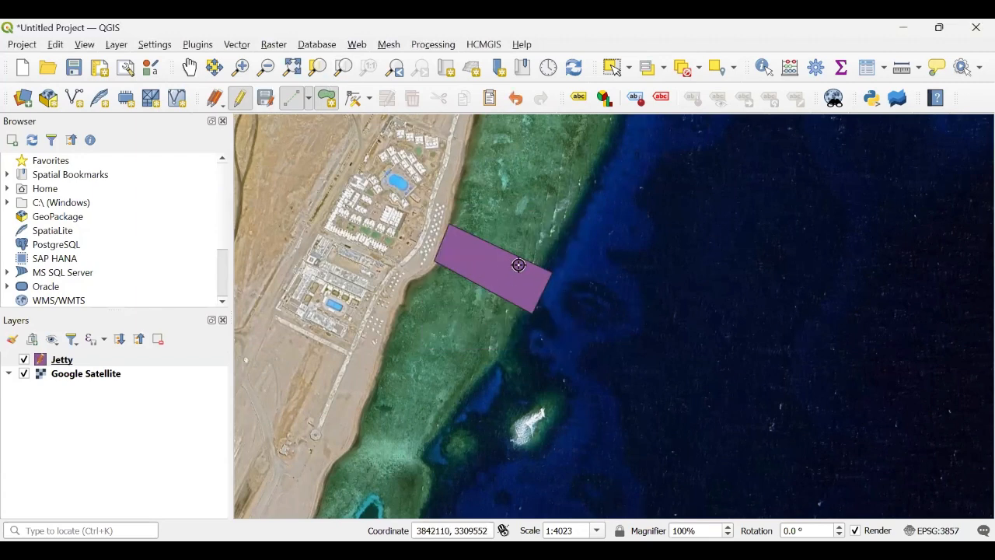
# Step: Adjust the polygon's corner vertices with the Vertex tool to align it with the jetty
pyautogui.click(355, 101)
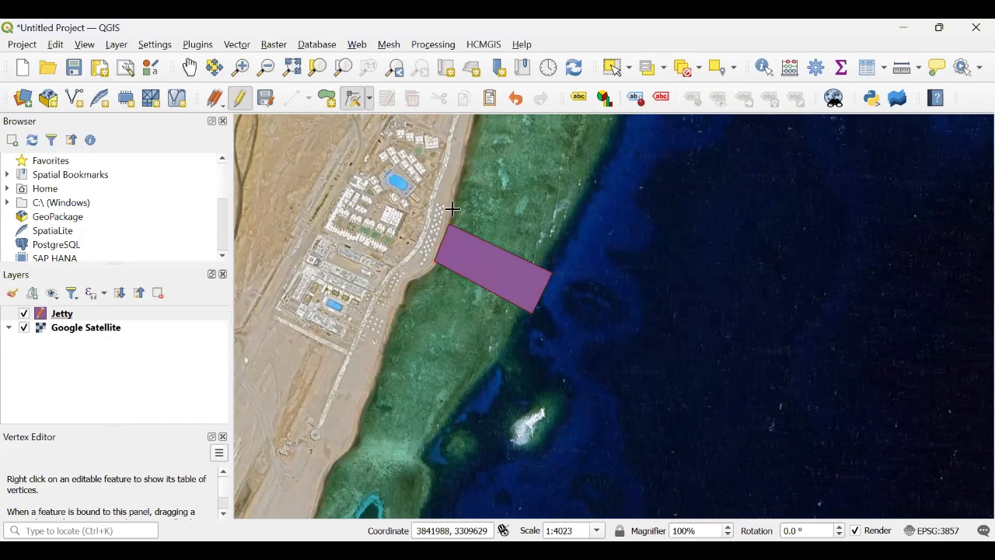
pyautogui.click(433, 262)
pyautogui.click(424, 272)
pyautogui.click(533, 312)
pyautogui.click(526, 323)
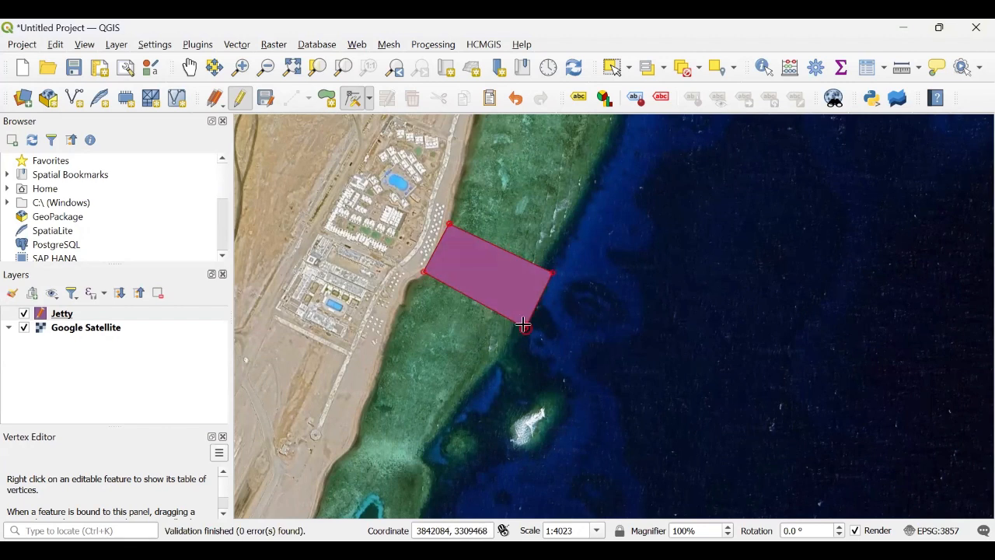
pyautogui.click(552, 281)
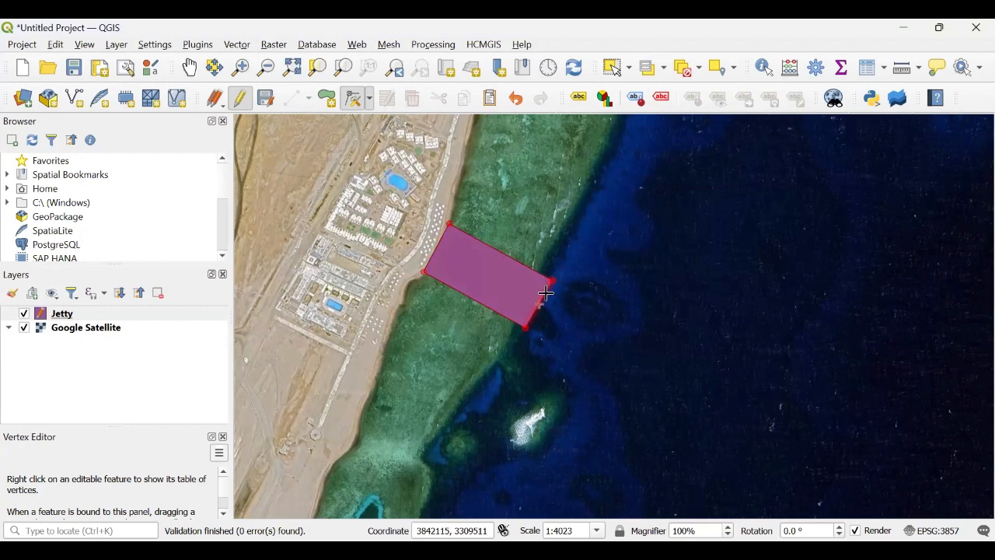
pyautogui.click(550, 282)
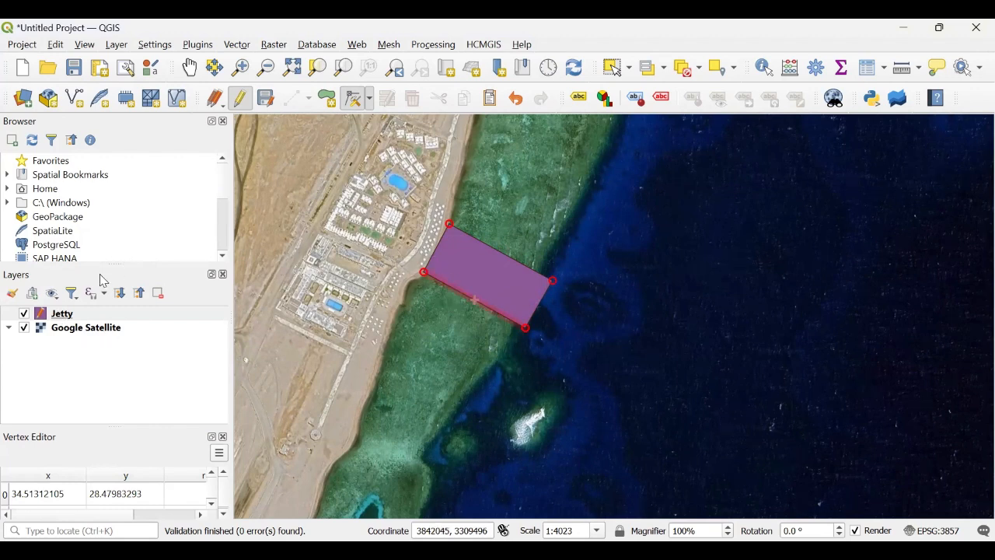
# Step: Open the Jetty layer properties and apply the "hashed black \" fill symbol
pyautogui.rightClick(64, 314)
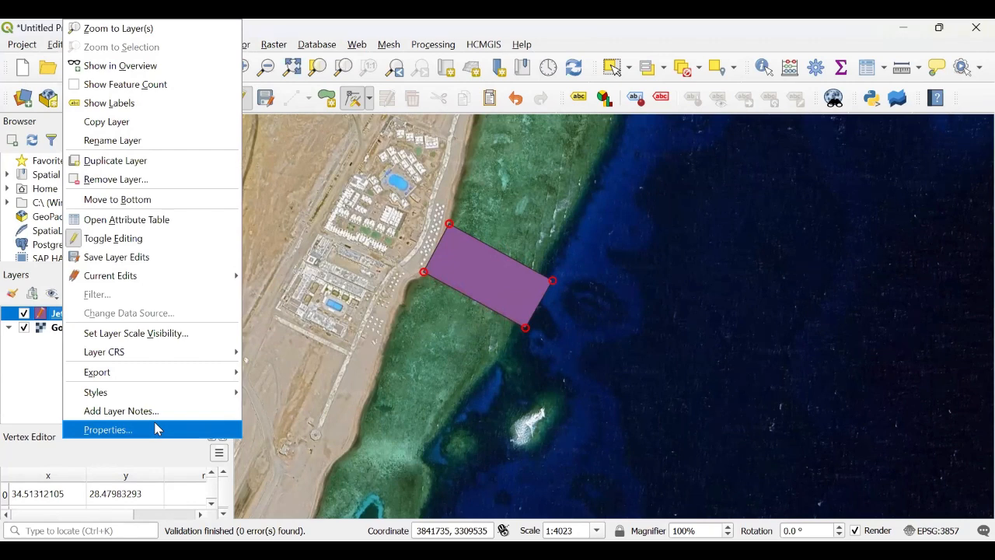
pyautogui.click(38, 379)
pyautogui.rightClick(70, 313)
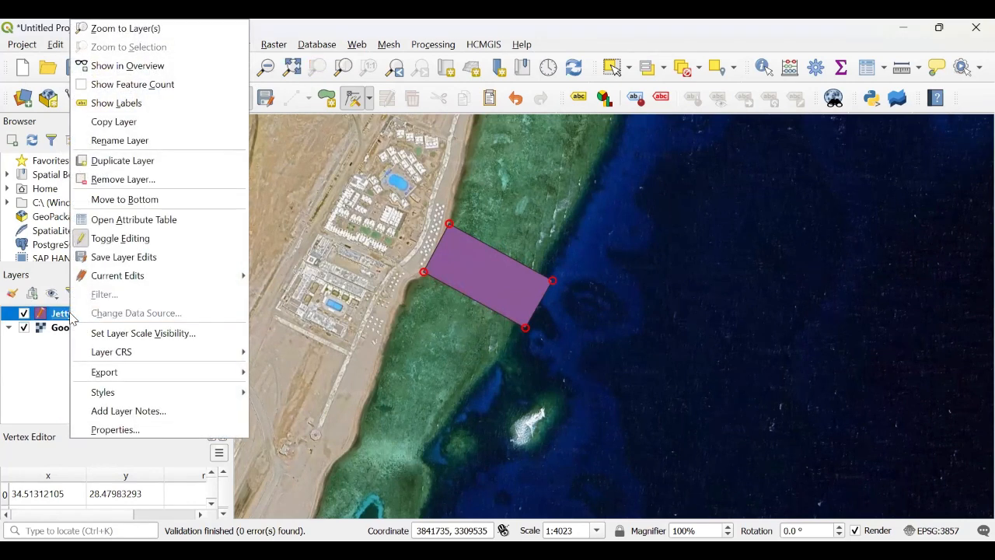
pyautogui.click(113, 433)
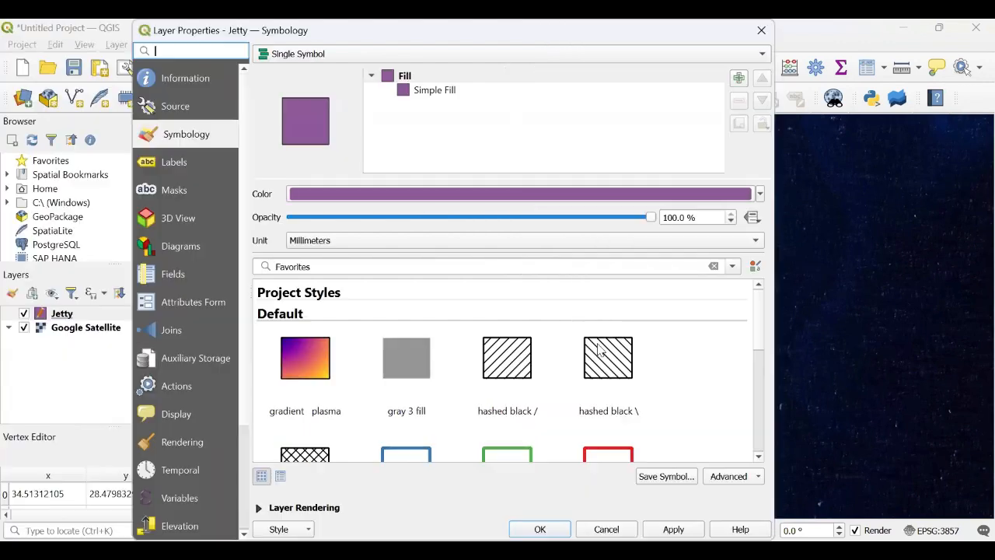
pyautogui.click(611, 356)
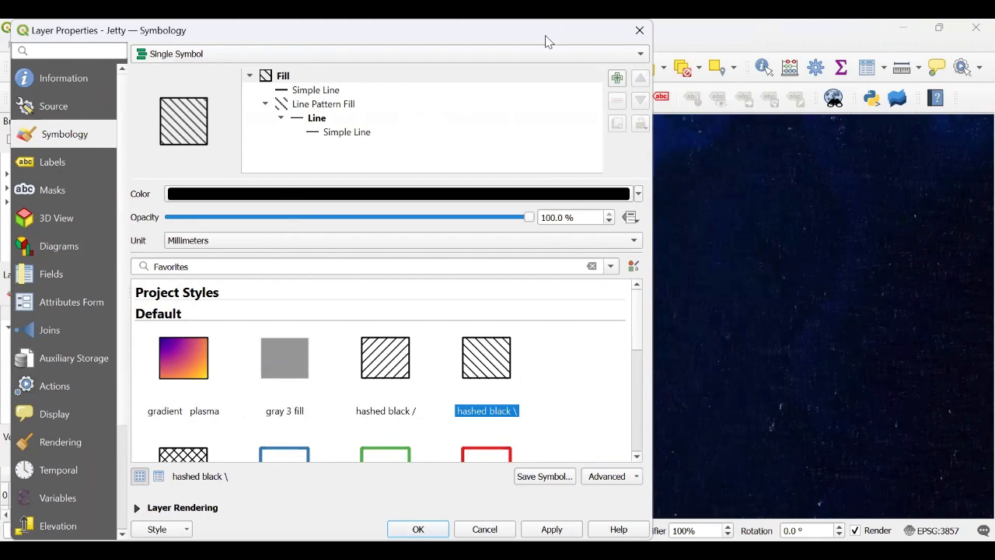
pyautogui.moveTo(547, 41); pyautogui.dragTo(825, 42)
pyautogui.click(848, 535)
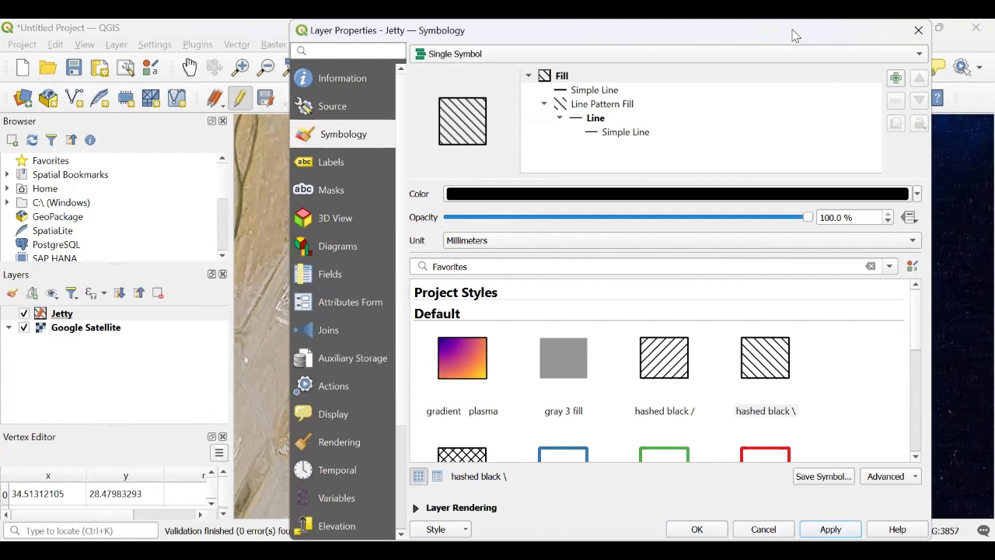
# Step: Set the hatch symbol colour to white #ffffff, apply it and close the layer properties
pyautogui.moveTo(794, 36); pyautogui.dragTo(606, 36)
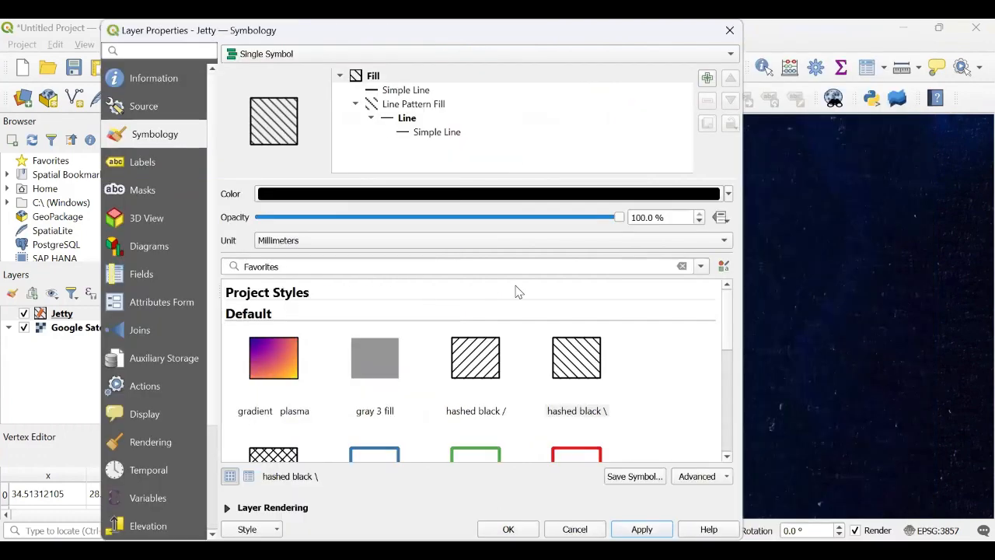
pyautogui.click(432, 202)
pyautogui.moveTo(509, 212); pyautogui.dragTo(527, 176)
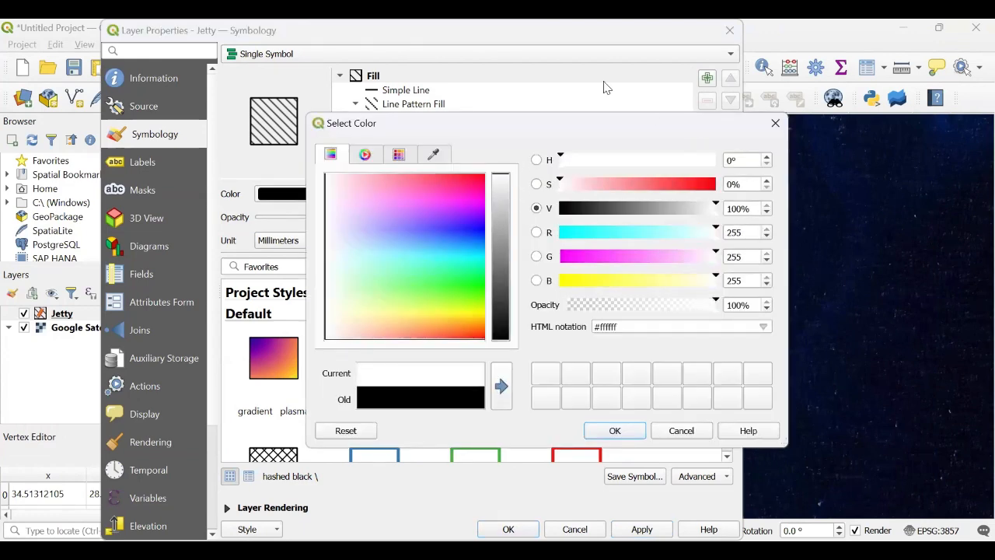
pyautogui.click(526, 392)
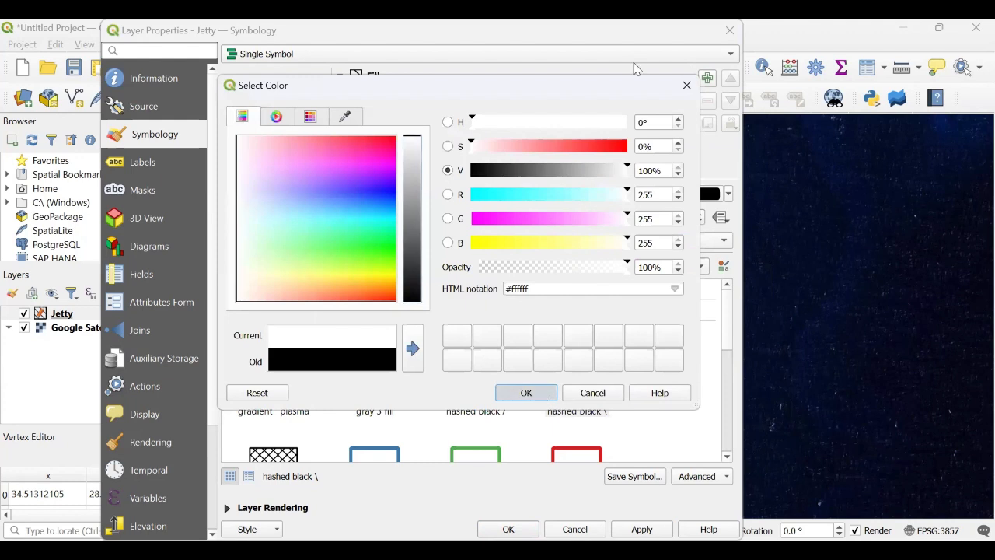
pyautogui.moveTo(639, 32); pyautogui.dragTo(731, 28)
pyautogui.click(740, 530)
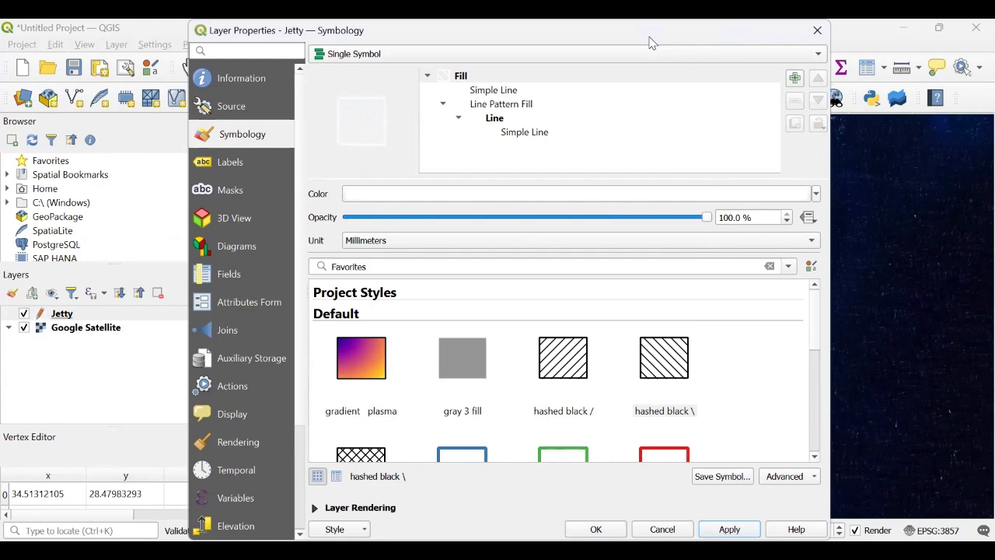
pyautogui.moveTo(649, 37); pyautogui.dragTo(744, 35)
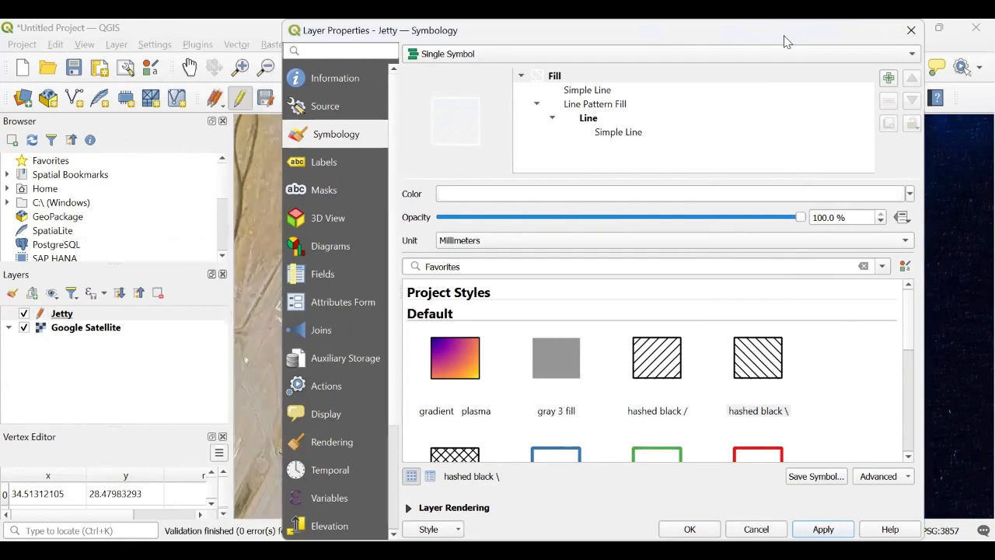
pyautogui.moveTo(861, 26); pyautogui.dragTo(932, 28)
pyautogui.click(780, 533)
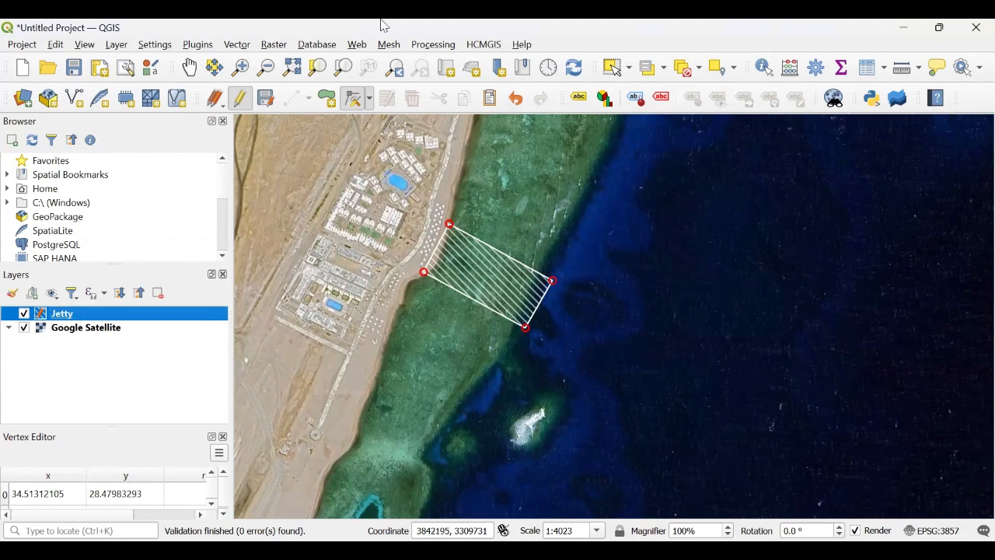
# Step: Zoom in on the hatched jetty polygon
pyautogui.click(240, 66)
pyautogui.moveTo(340, 157); pyautogui.dragTo(662, 410)
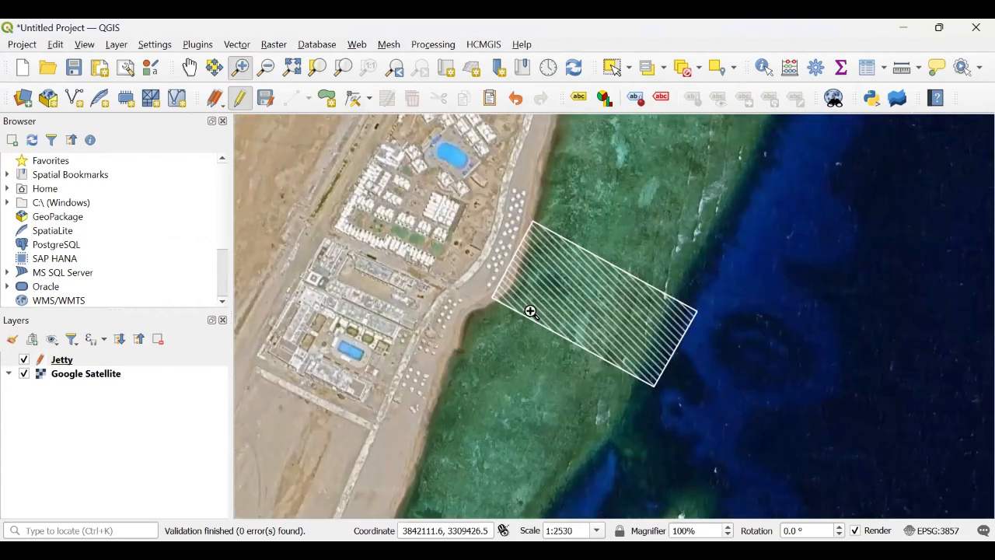
# Step: Refine the jetty polygon's four corner vertices with the Vertex tool so it fits the jetty more tightly
pyautogui.moveTo(456, 170); pyautogui.dragTo(805, 512)
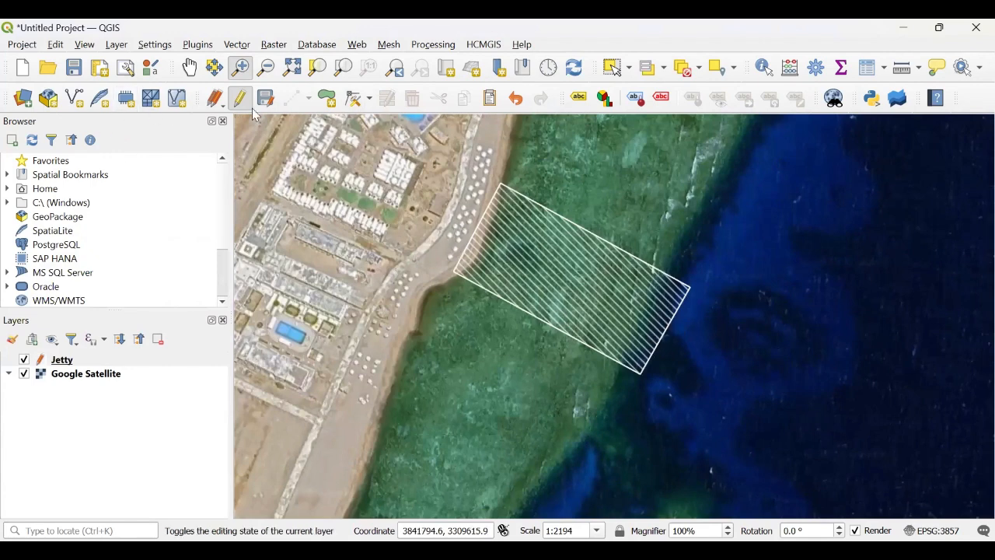
pyautogui.click(94, 361)
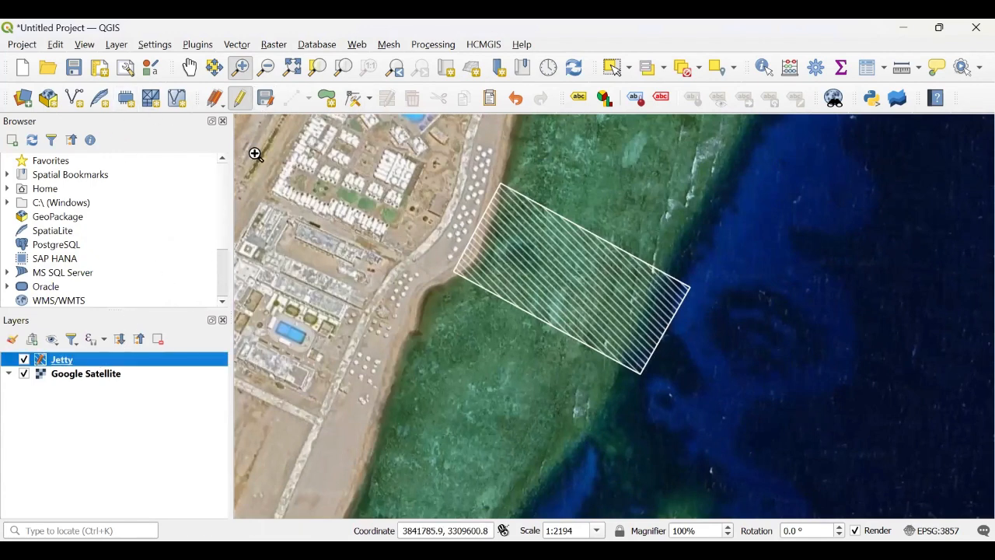
pyautogui.click(358, 100)
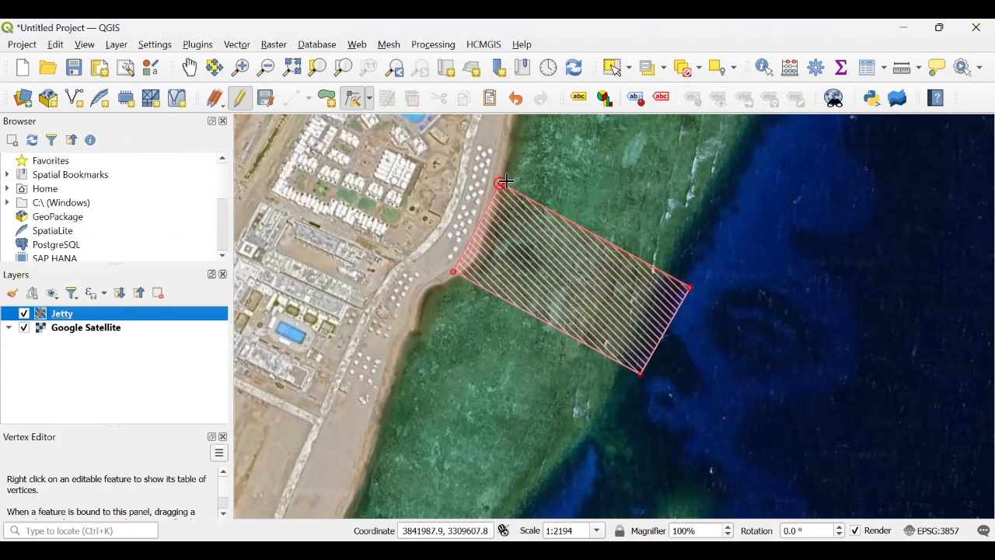
pyautogui.click(487, 208)
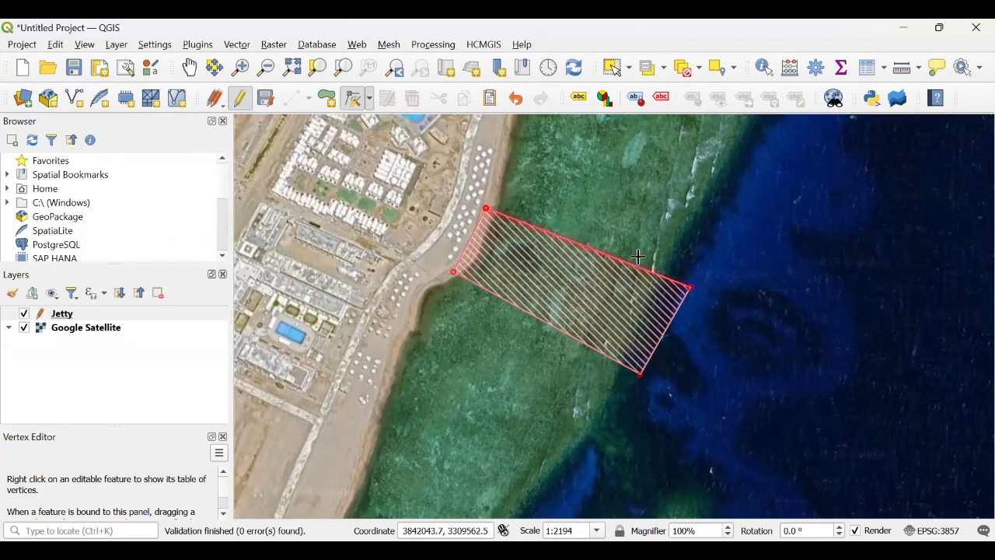
pyautogui.click(676, 303)
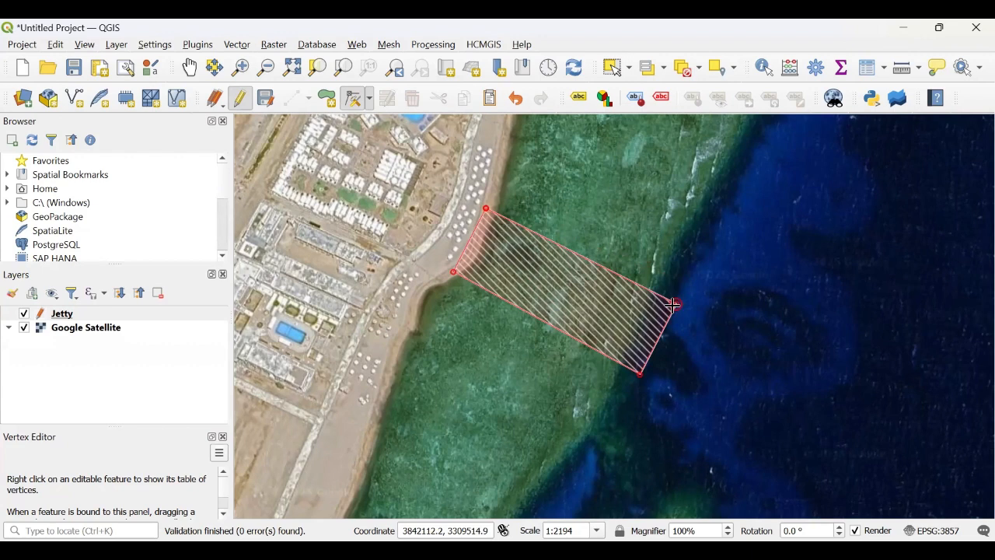
pyautogui.click(650, 358)
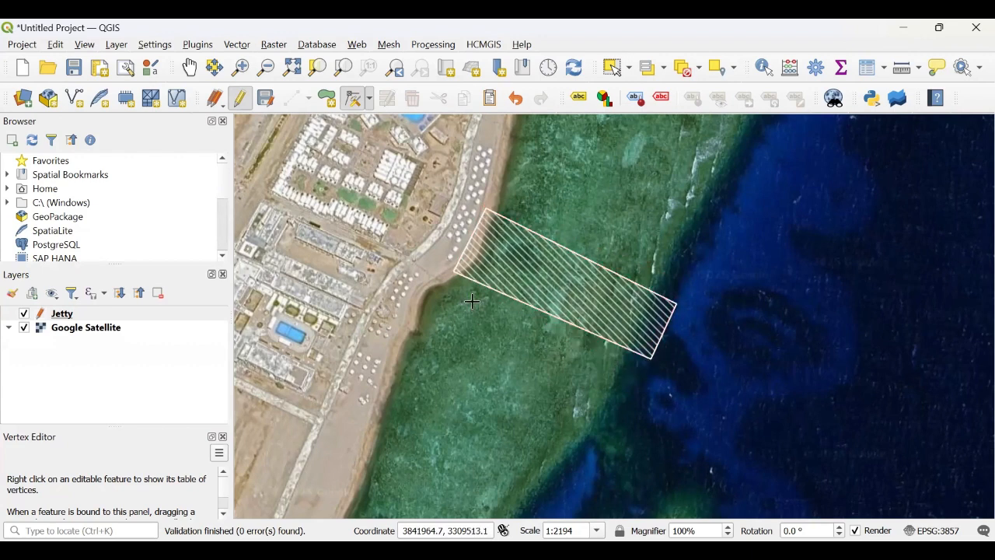
pyautogui.click(461, 254)
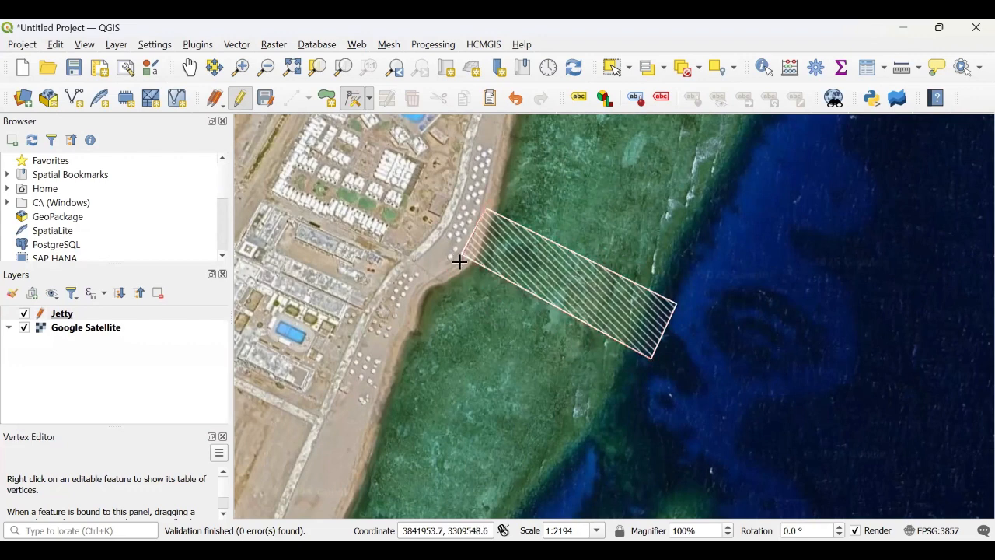
pyautogui.click(458, 268)
pyautogui.click(459, 268)
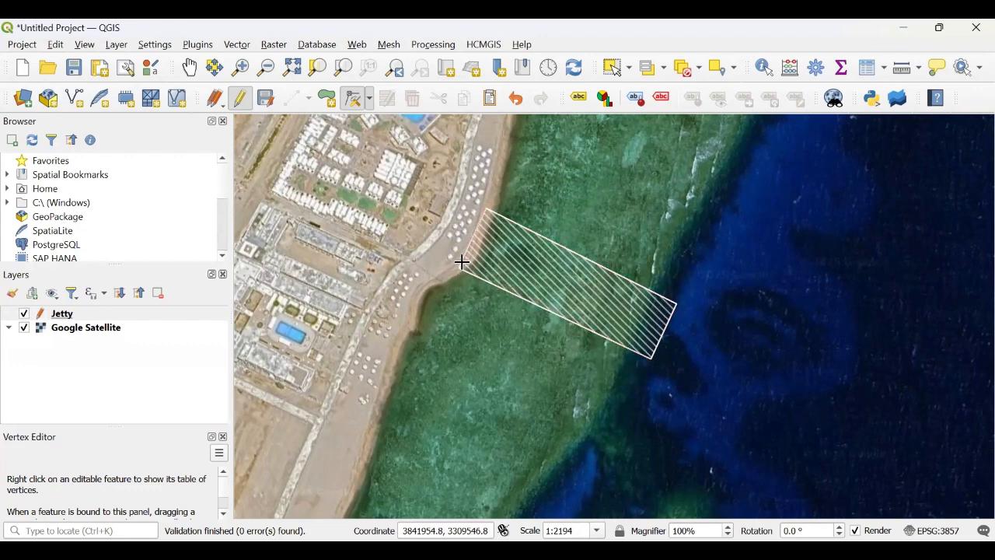
pyautogui.click(461, 262)
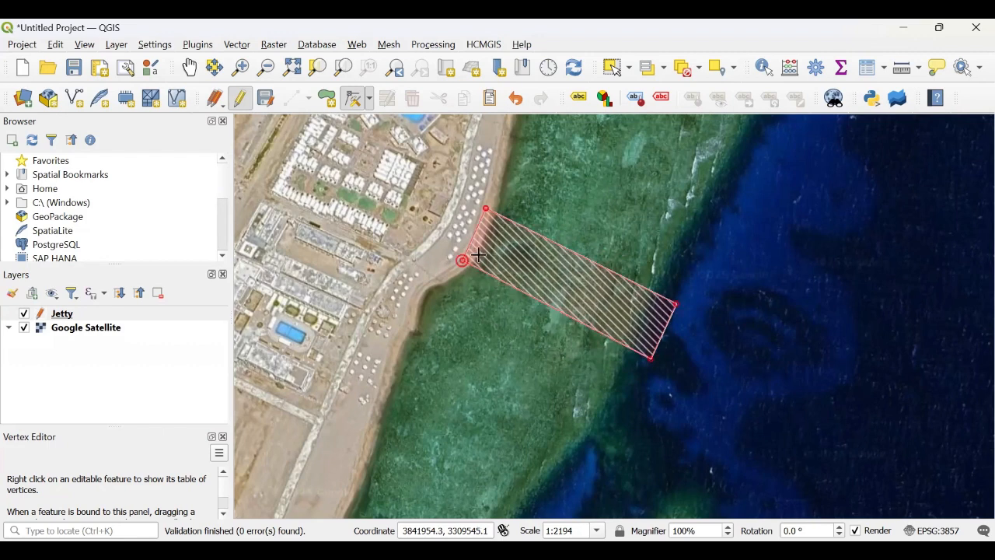
pyautogui.rightClick(463, 258)
pyautogui.click(78, 319)
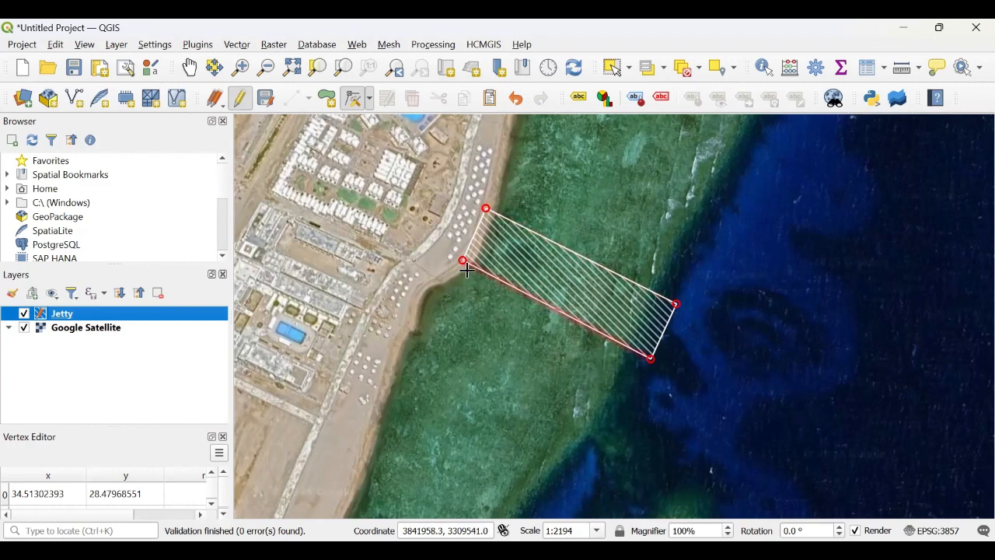
# Step: Start a new shapefile layer named Sand, saved in Documents, with Polygon geometry
pyautogui.click(119, 44)
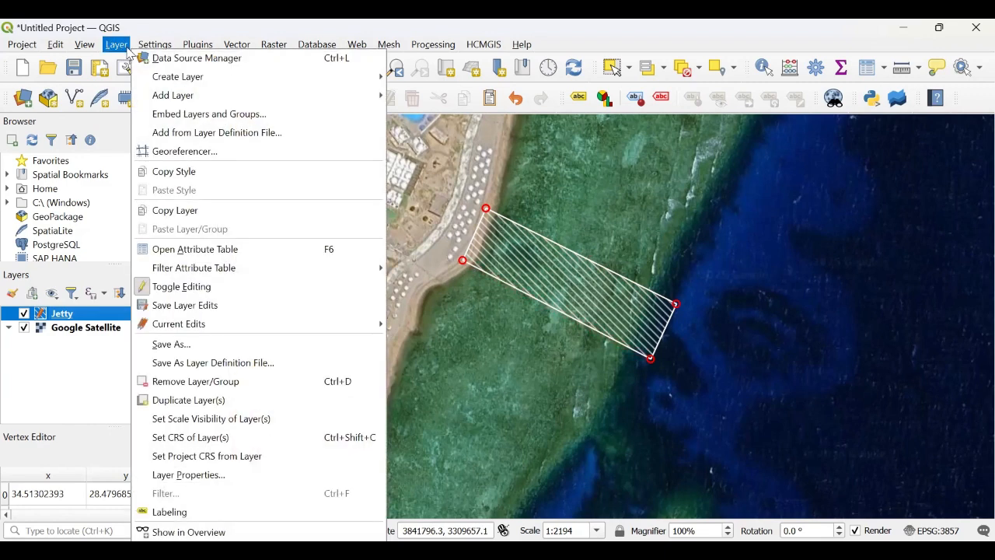
pyautogui.moveTo(276, 81)
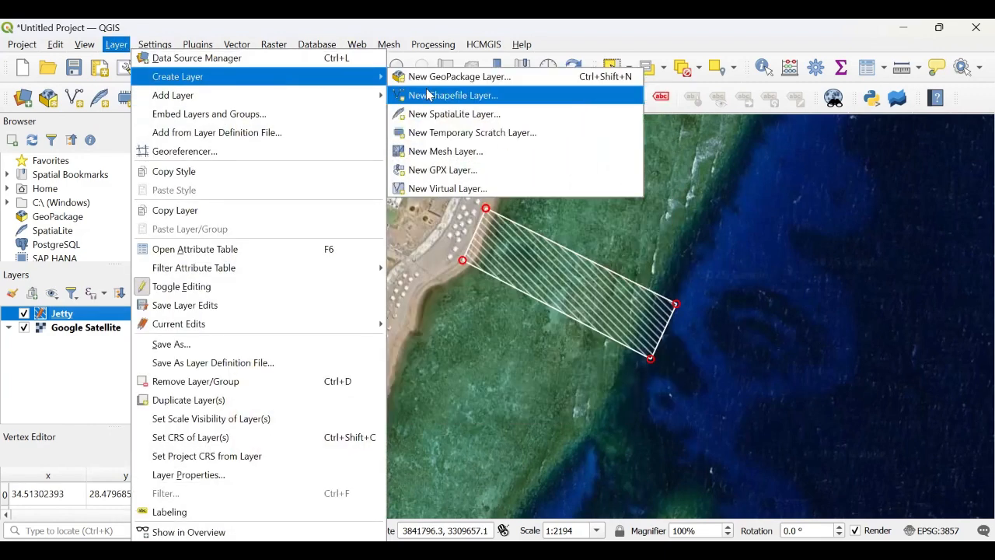
pyautogui.click(608, 95)
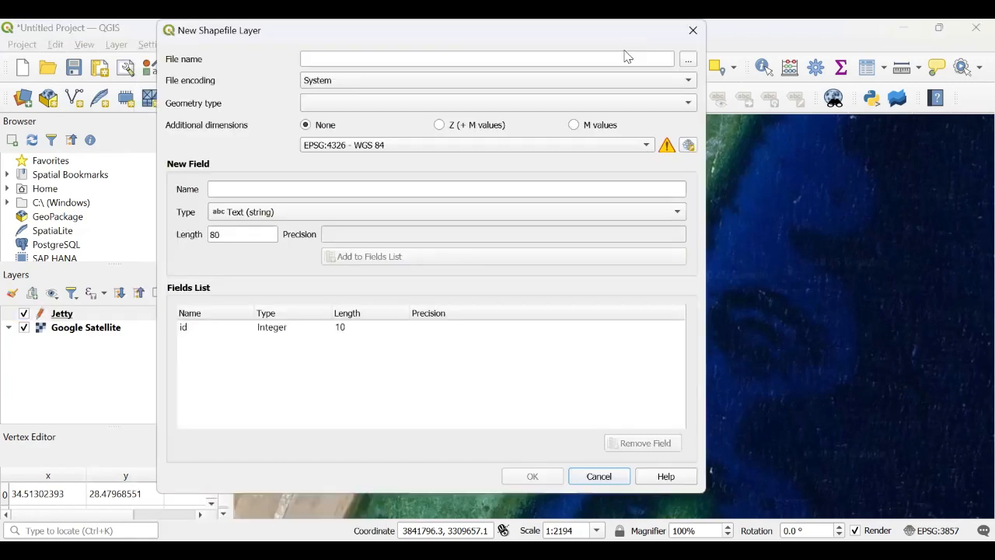
pyautogui.write('S')
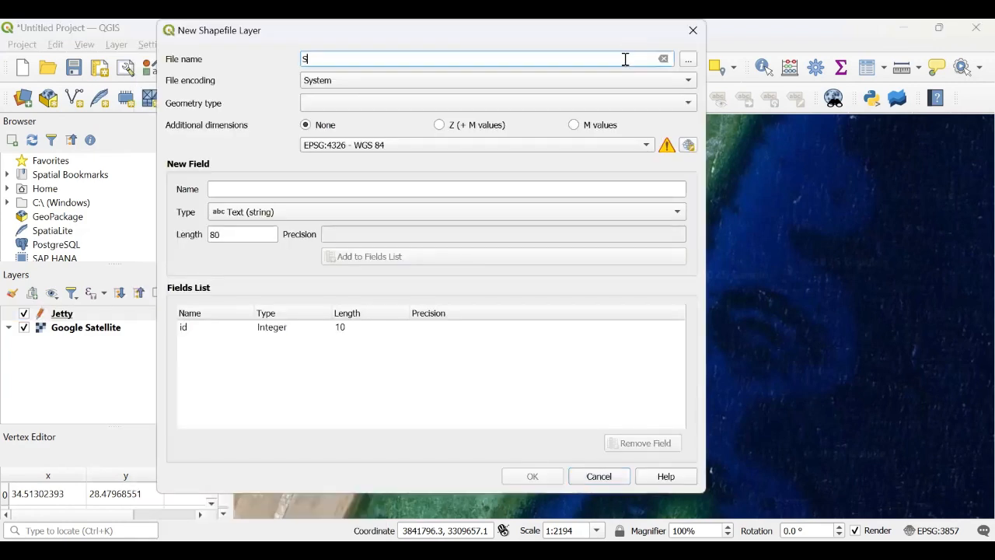
pyautogui.write('and')
pyautogui.click(688, 59)
pyautogui.click(548, 386)
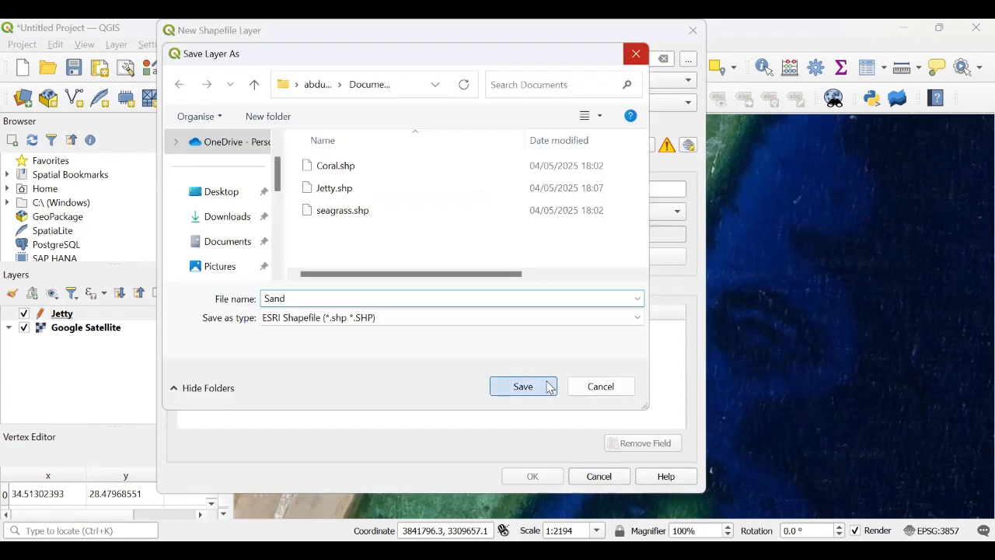
pyautogui.click(435, 102)
pyautogui.click(388, 165)
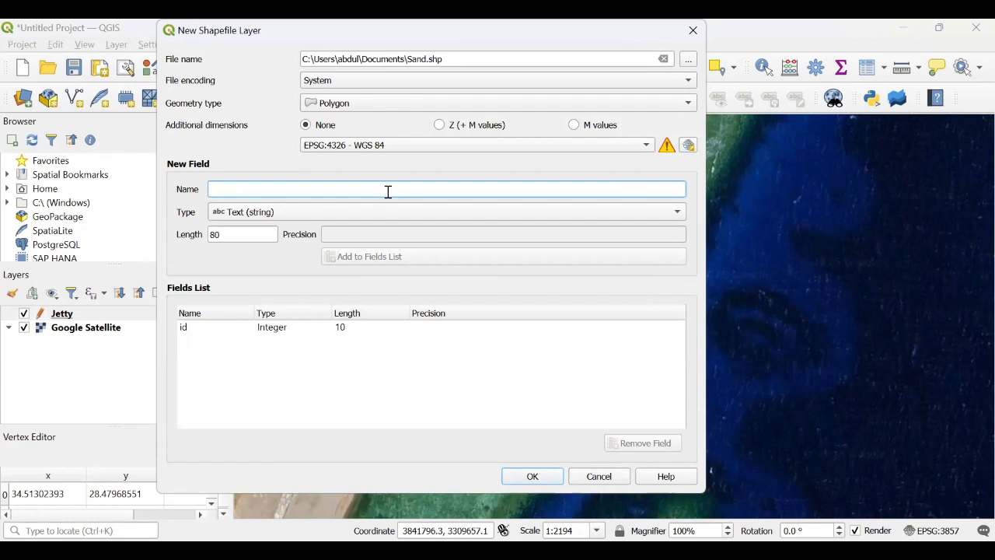
# Step: Add a text field named Area to the fields list and create the Sand layer
pyautogui.write('Area')
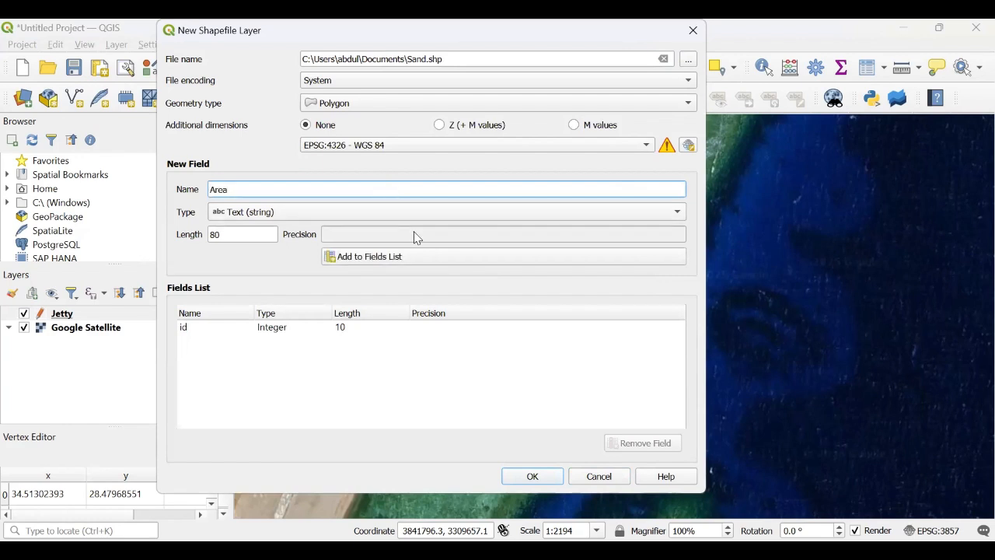
pyautogui.click(410, 261)
pyautogui.click(530, 476)
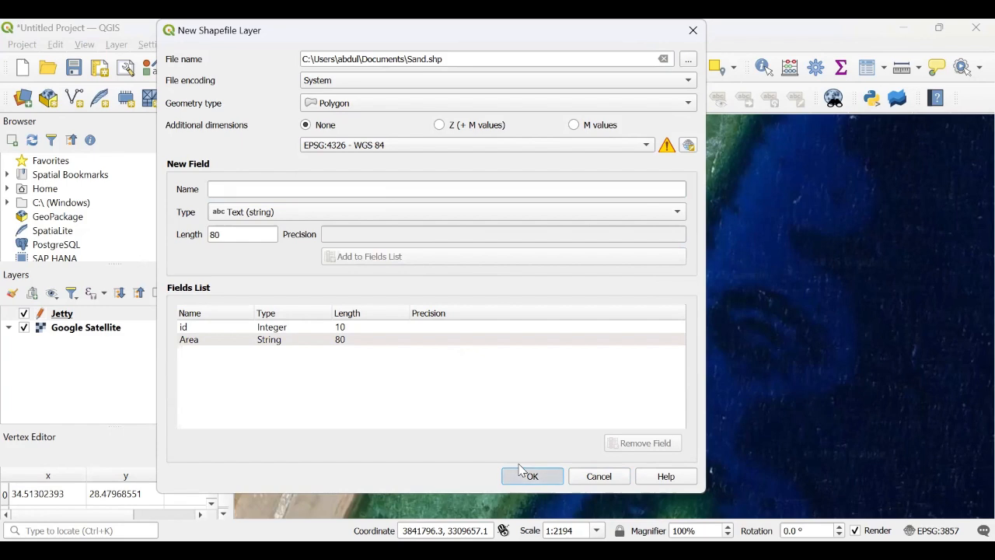
# Step: Toggle editing and digitize a four-vertex sand polygon over the beach at the jetty's landward end
pyautogui.click(238, 98)
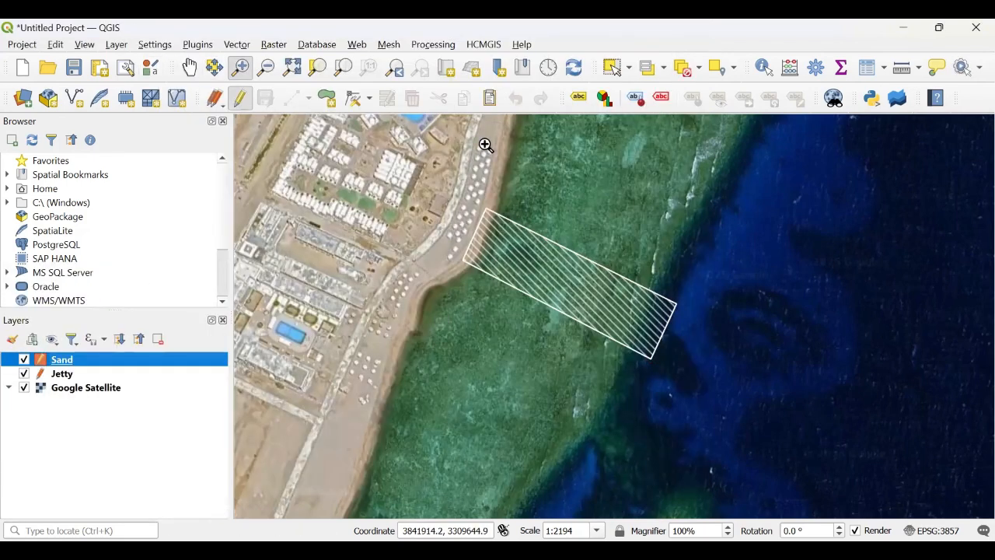
pyautogui.click(326, 97)
pyautogui.click(507, 194)
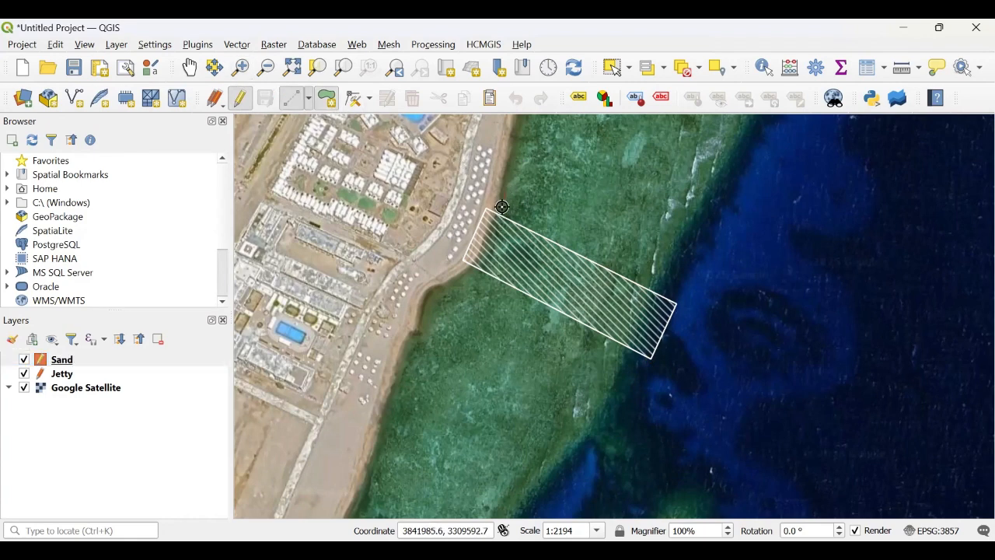
pyautogui.click(465, 282)
pyautogui.click(517, 306)
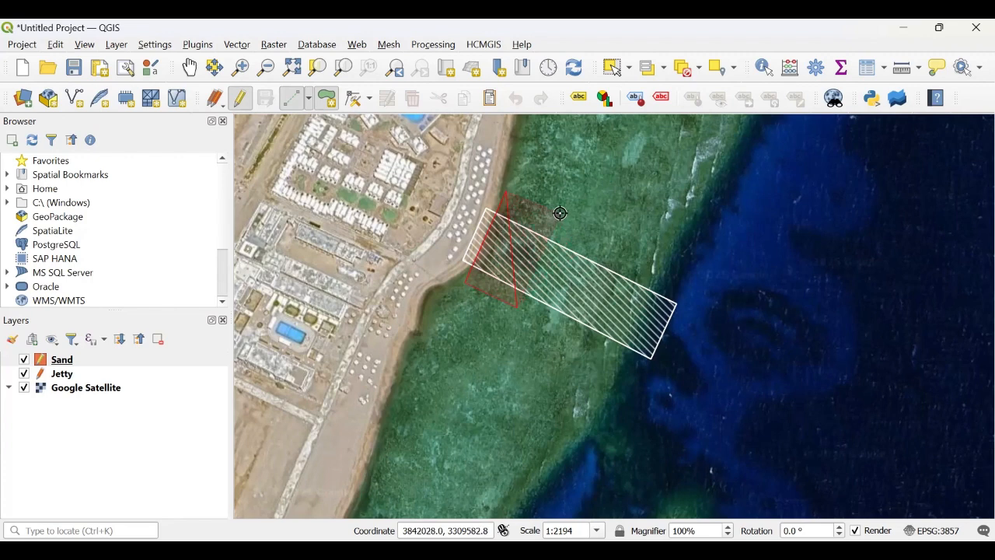
pyautogui.click(555, 210)
pyautogui.rightClick(556, 210)
# Step: Set the new sand feature's id to 1 and Area to 50
pyautogui.write('1')
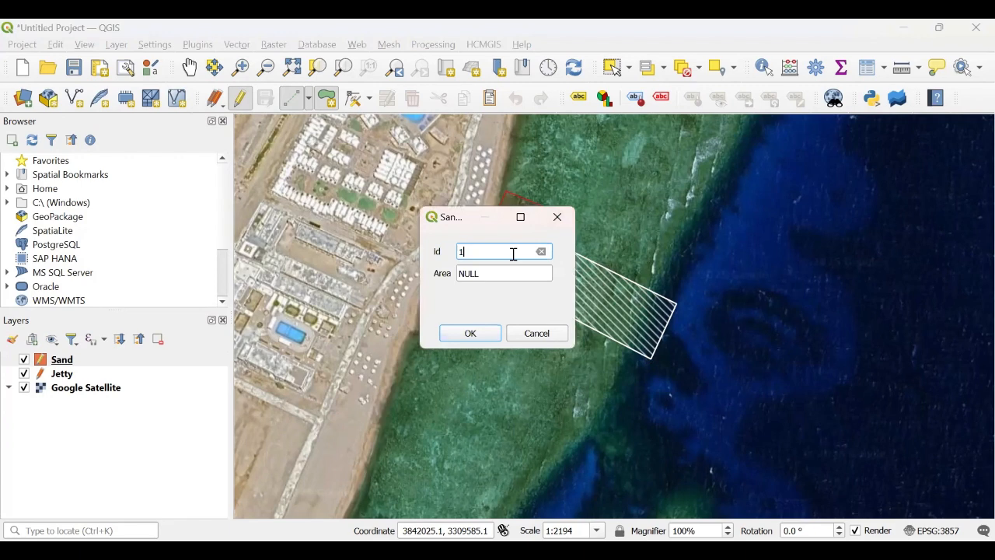
pyautogui.click(501, 273)
pyautogui.doubleClick(501, 273)
pyautogui.write('50')
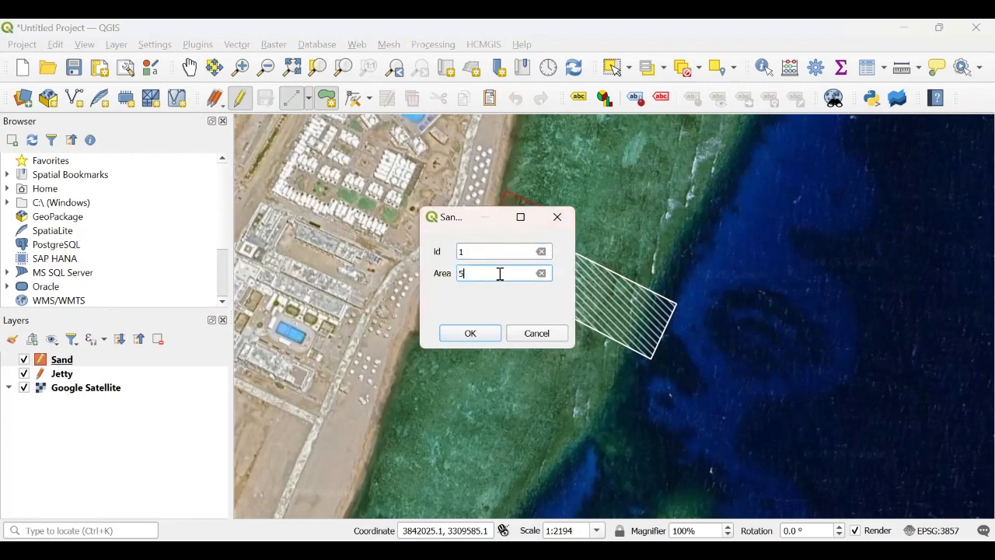
pyautogui.click(470, 332)
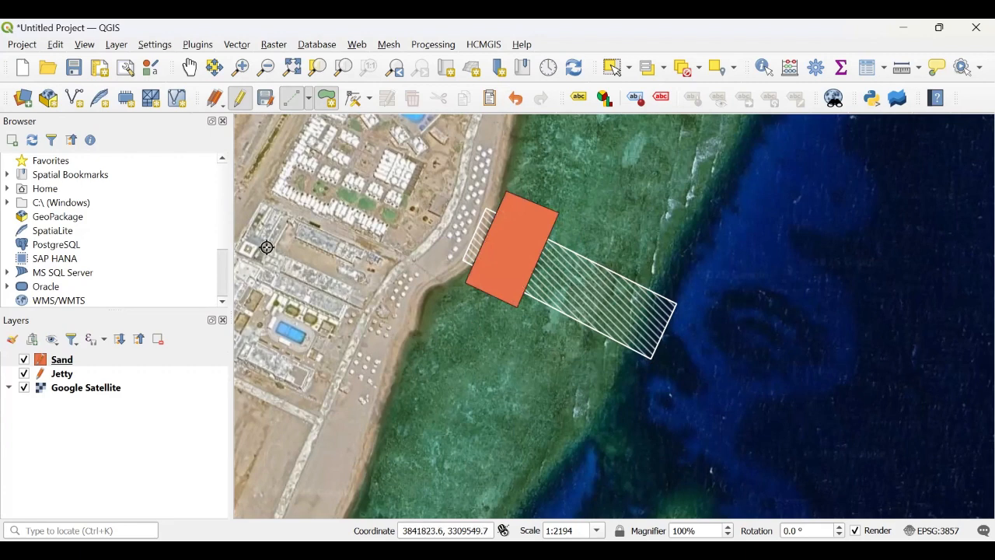
# Step: Open the Sand layer properties and apply the dotted point pattern fill symbol
pyautogui.rightClick(75, 359)
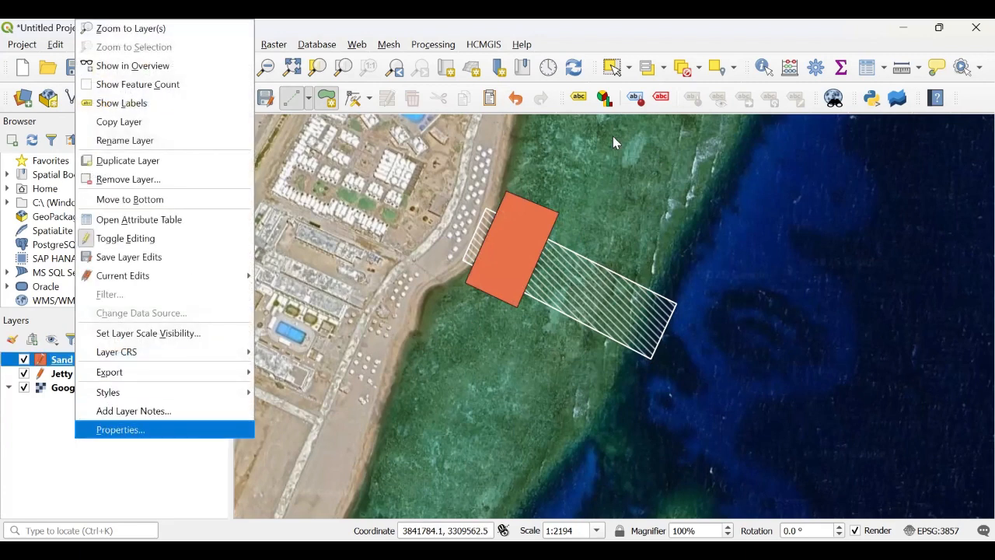
pyautogui.press('Return')
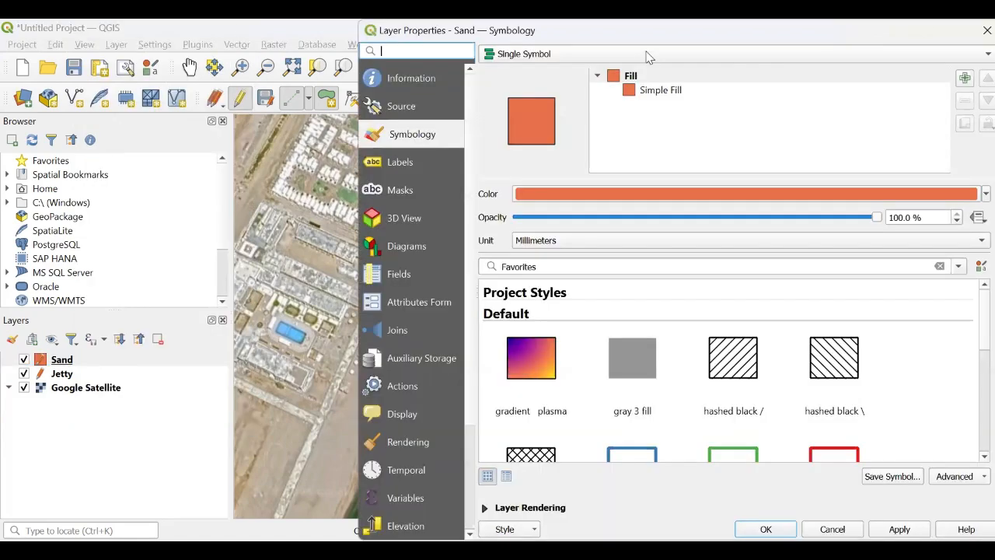
pyautogui.moveTo(852, 22); pyautogui.dragTo(433, 23)
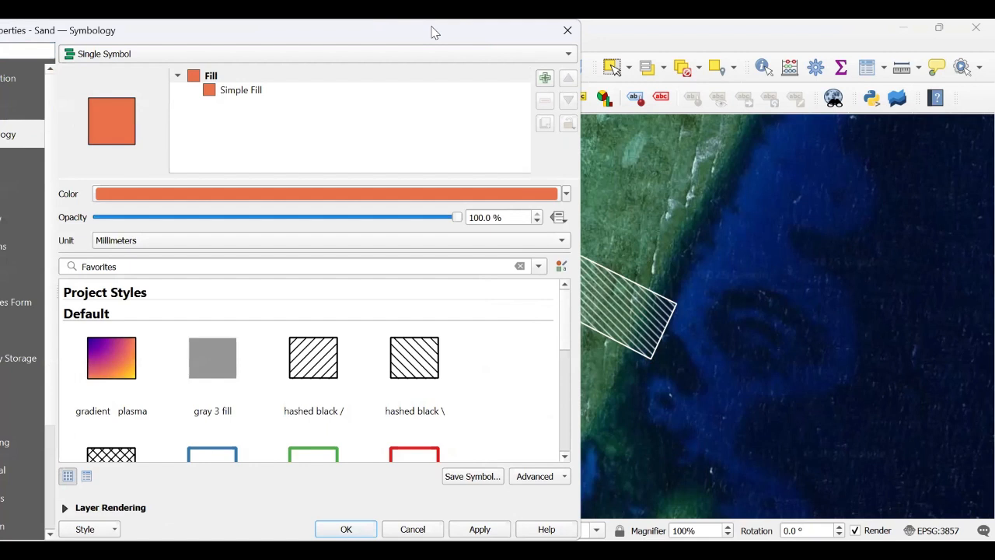
pyautogui.moveTo(434, 33); pyautogui.dragTo(324, 33)
pyautogui.moveTo(459, 327); pyautogui.dragTo(467, 379)
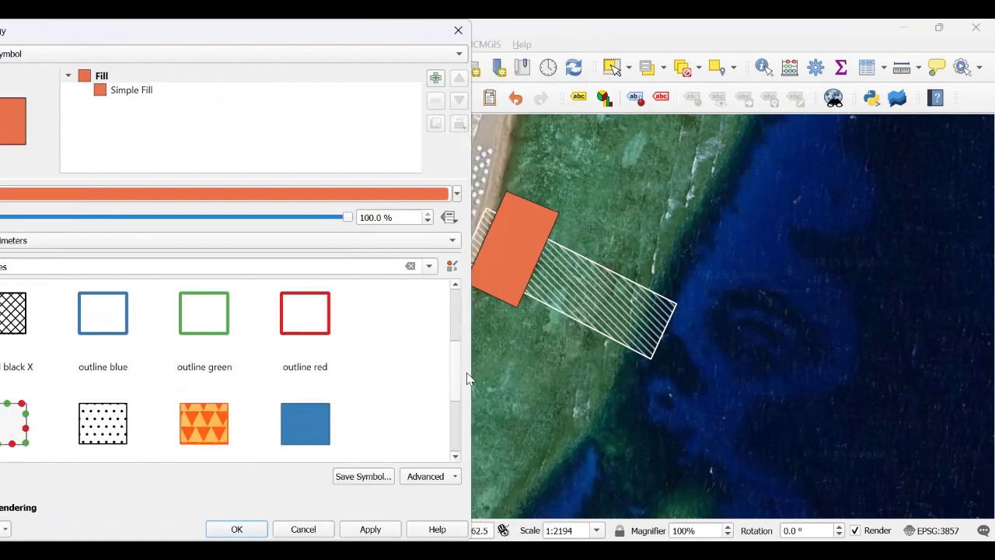
pyautogui.click(104, 429)
# Step: Set the symbol's outline Simple Line colour to yellow #dcb620
pyautogui.click(156, 108)
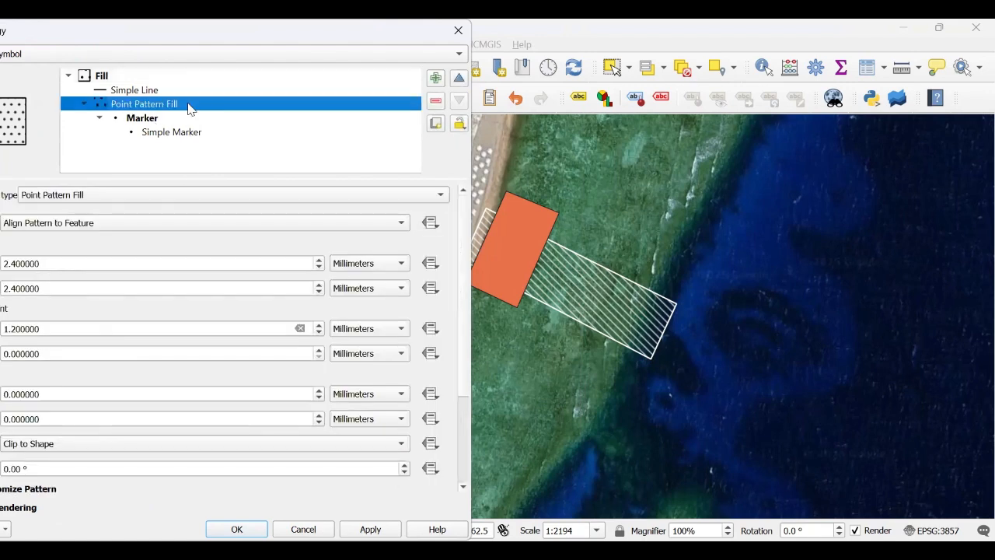
pyautogui.click(164, 90)
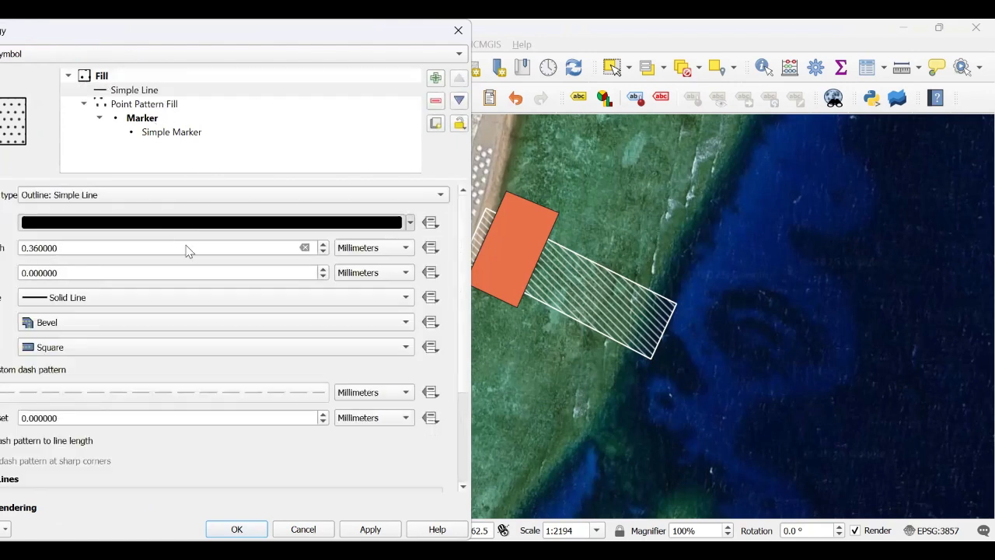
pyautogui.click(396, 222)
pyautogui.click(277, 117)
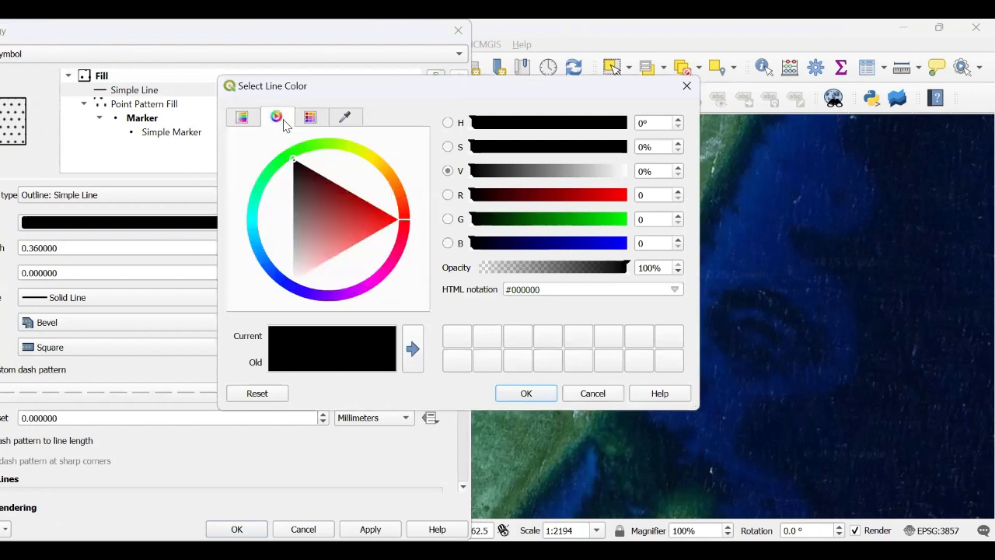
pyautogui.moveTo(394, 181); pyautogui.dragTo(379, 164)
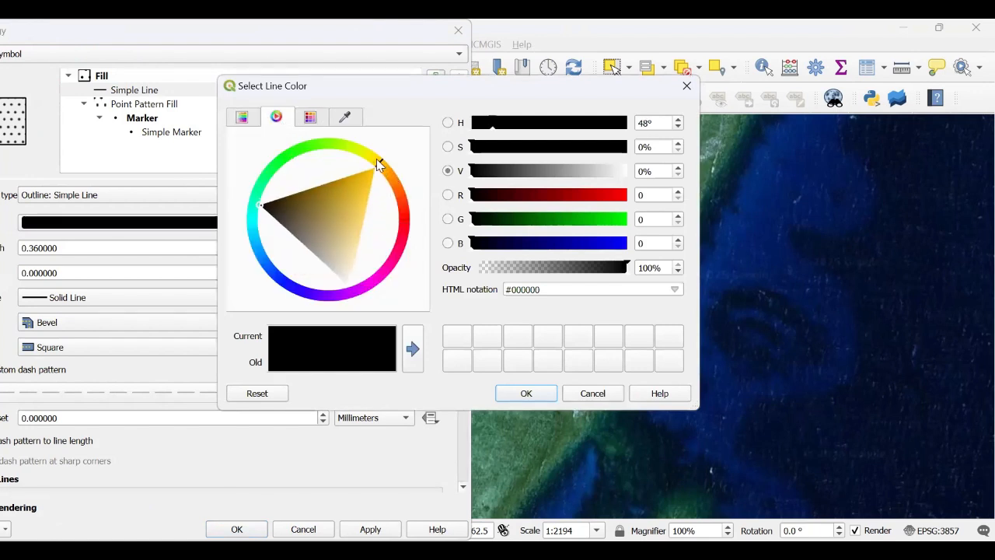
pyautogui.click(355, 188)
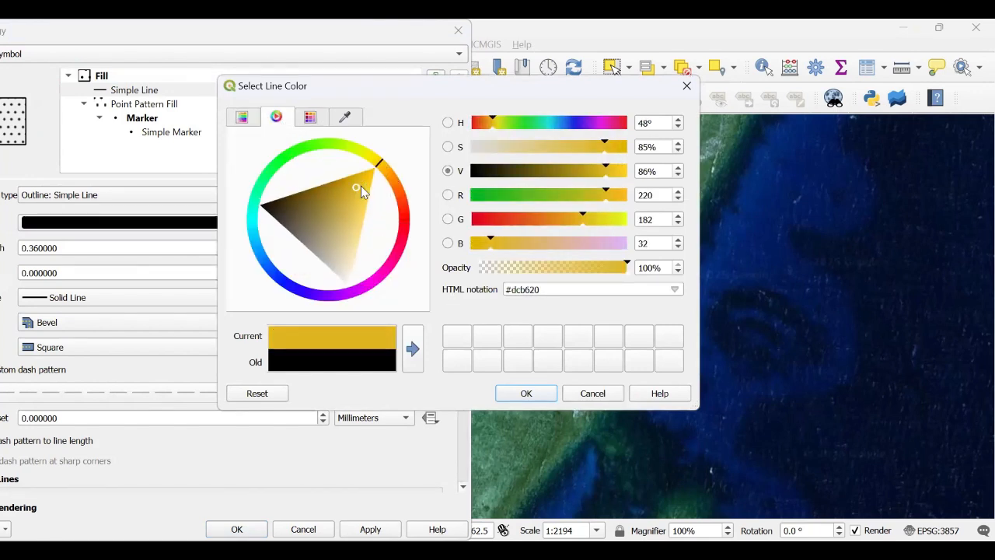
pyautogui.click(363, 186)
pyautogui.click(526, 394)
# Step: Set the point pattern's Simple Marker fill colour to #e1d22d and stroke colour to #ddc529, then apply and close the properties
pyautogui.click(187, 133)
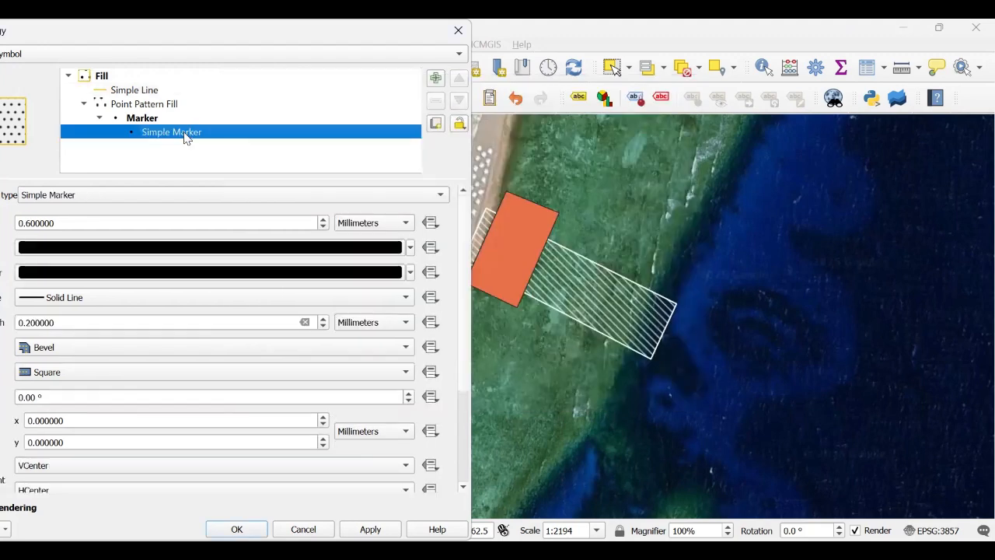
pyautogui.click(205, 247)
pyautogui.moveTo(374, 202); pyautogui.dragTo(371, 157)
pyautogui.click(354, 190)
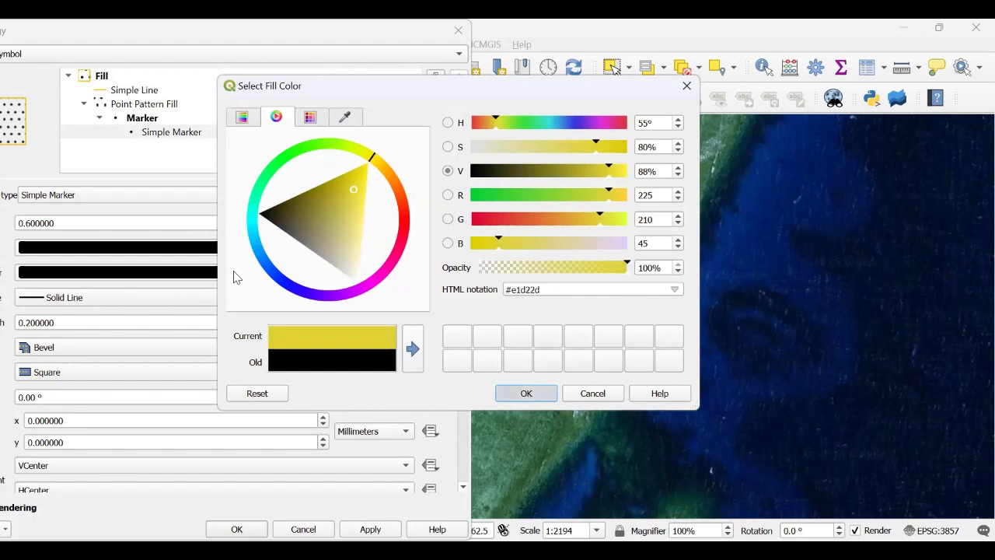
pyautogui.click(234, 271)
pyautogui.click(373, 161)
pyautogui.click(354, 190)
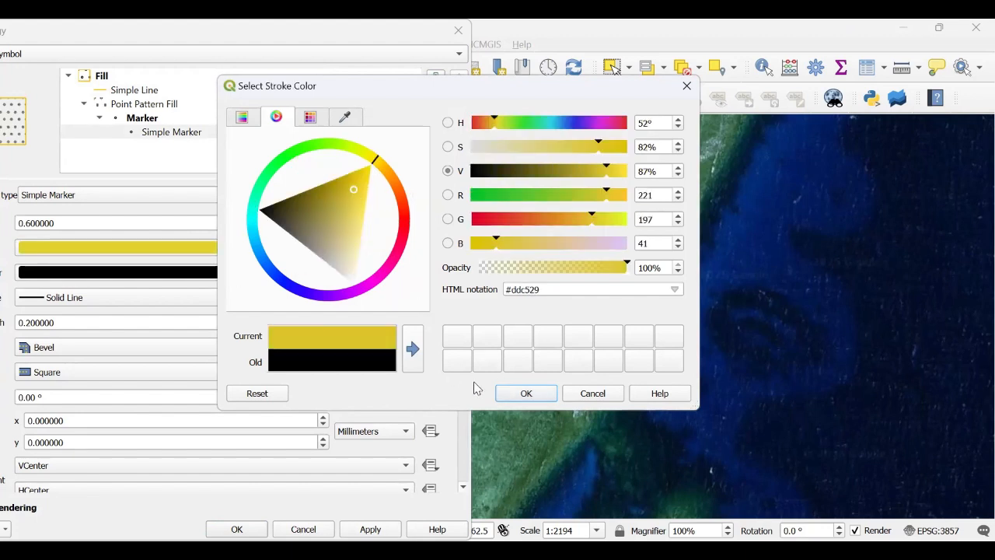
pyautogui.click(526, 393)
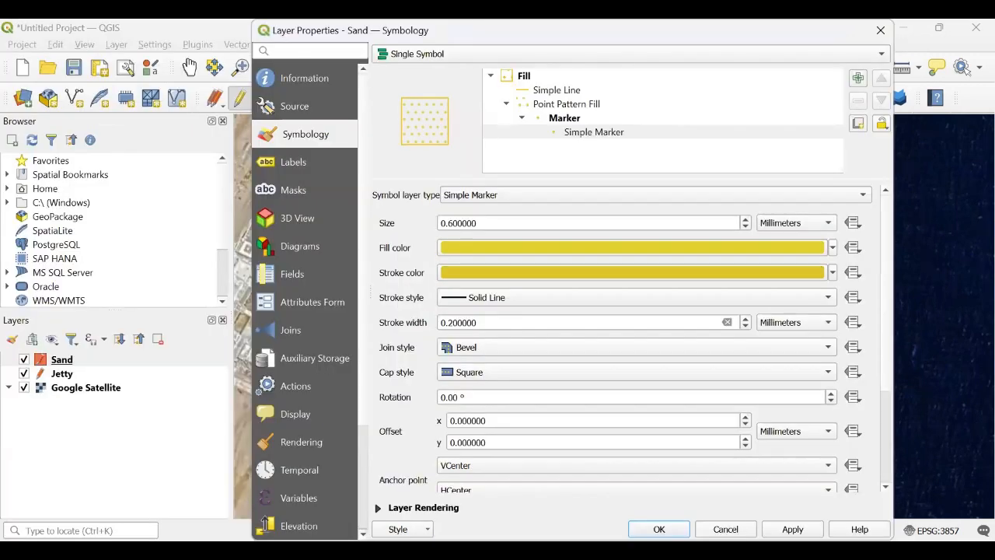
pyautogui.click(793, 530)
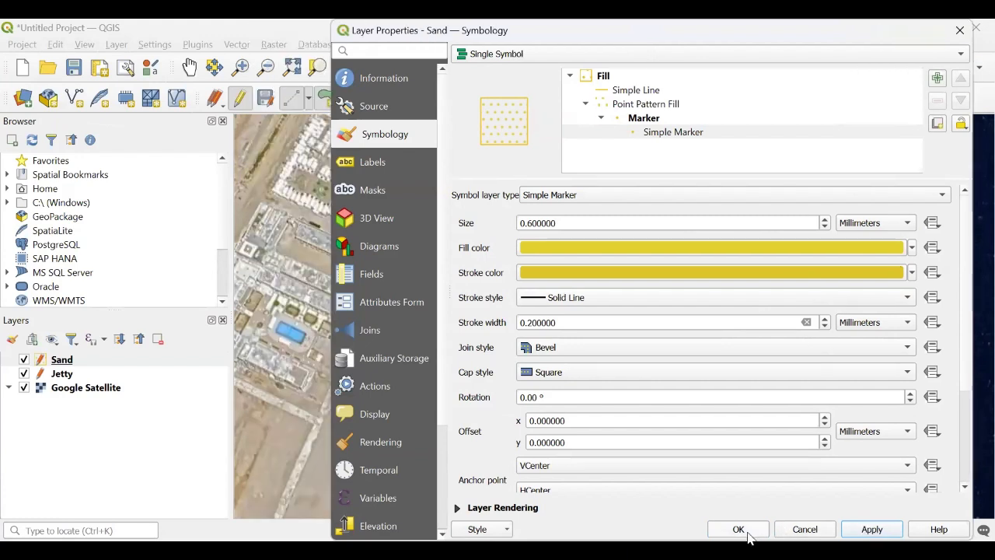
pyautogui.click(747, 534)
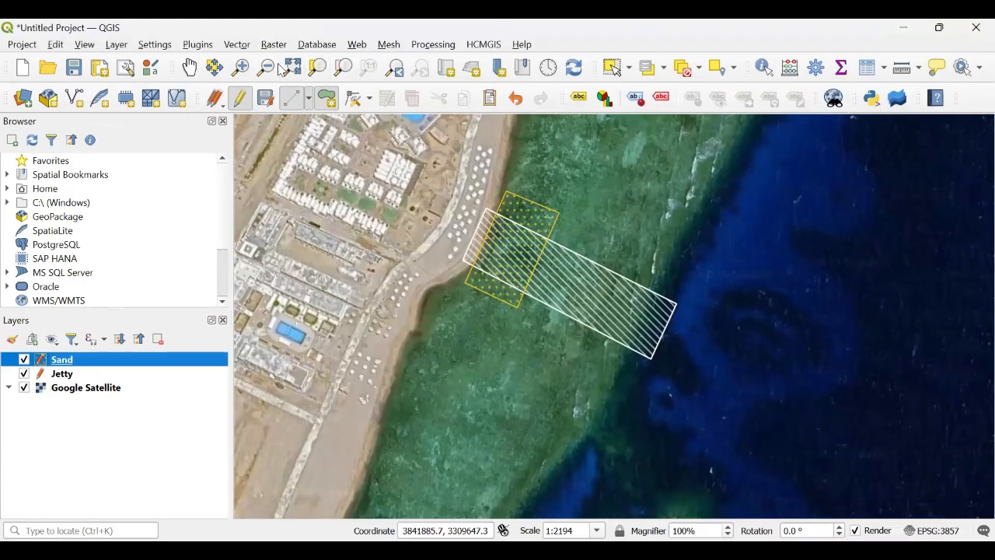
# Step: Start a new polygon shapefile layer named seagrass and add a Species text field to its fields list
pyautogui.click(240, 68)
pyautogui.moveTo(457, 155); pyautogui.dragTo(728, 461)
pyautogui.moveTo(747, 184); pyautogui.dragTo(276, 365)
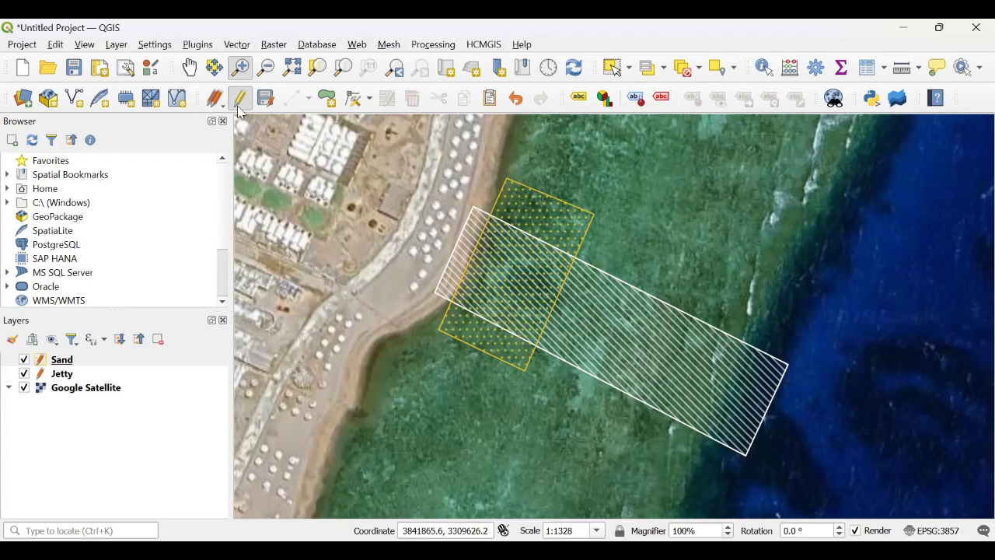
pyautogui.click(124, 47)
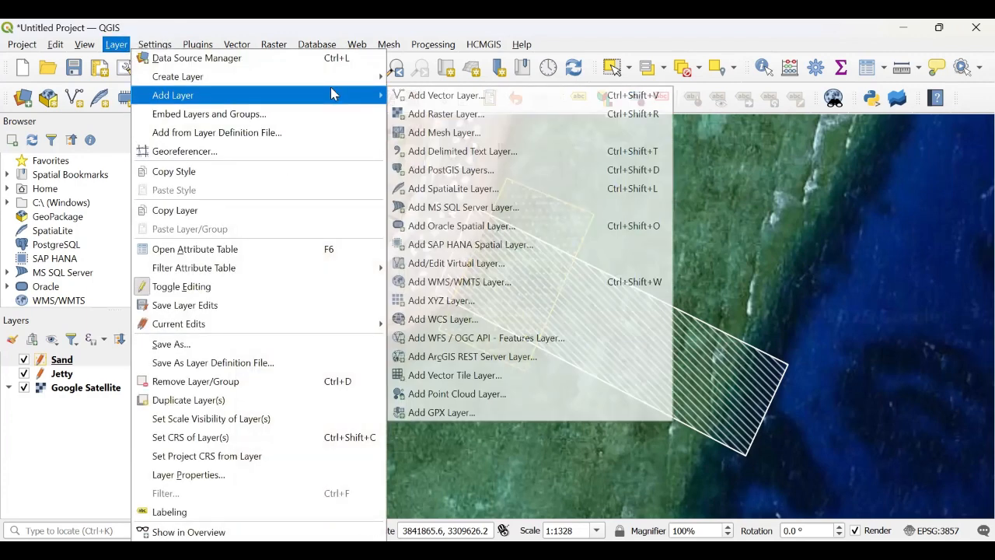
pyautogui.moveTo(352, 79)
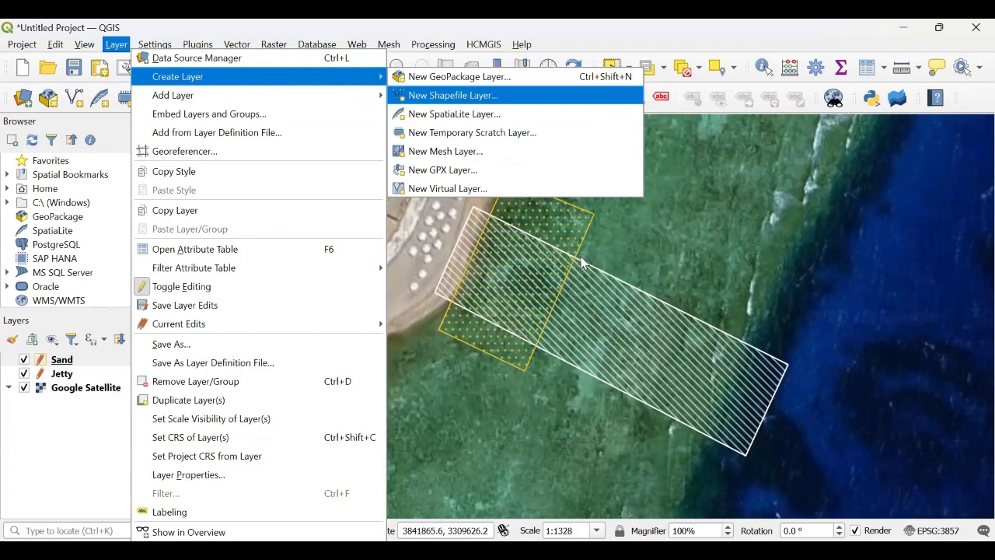
pyautogui.click(498, 96)
pyautogui.write('Sea')
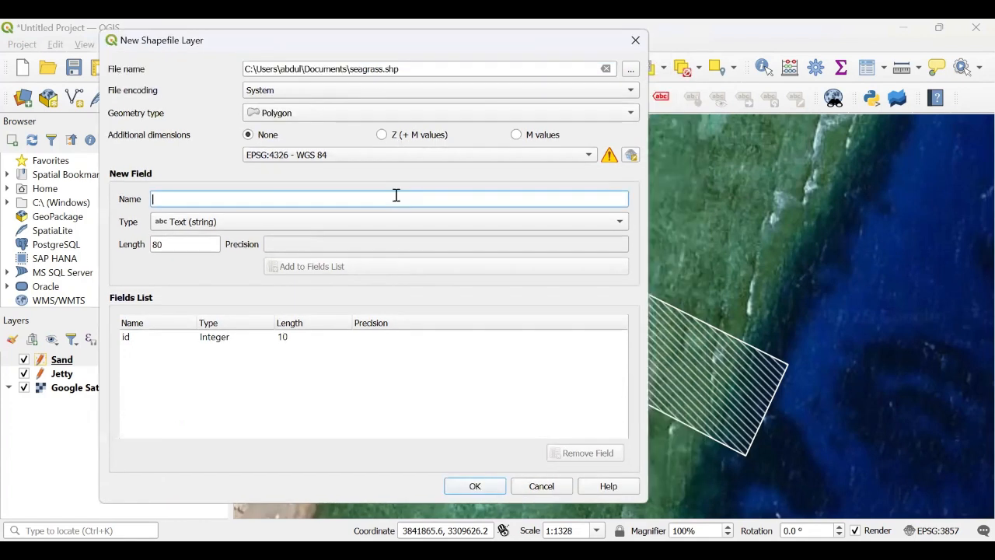
pyautogui.write('spe')
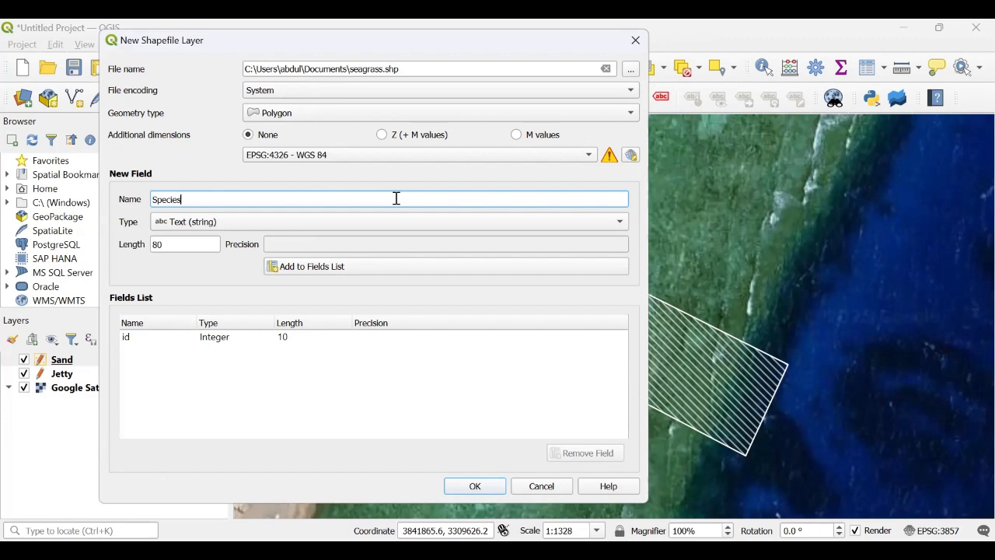
pyautogui.click(329, 270)
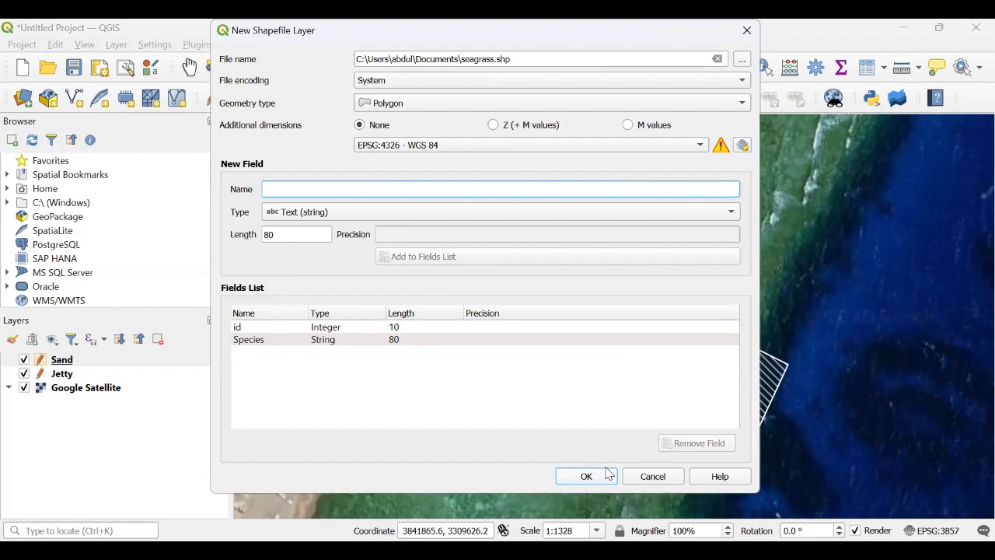
# Step: Save the new shapefile under the file name seagrasss instead of overwriting the existing seagrass file, and create the layer
pyautogui.click(608, 473)
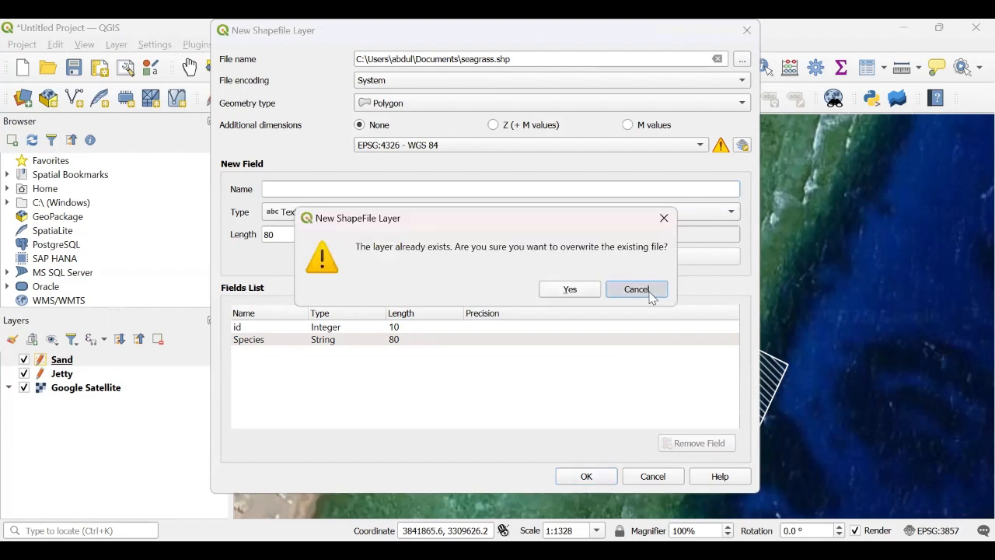
pyautogui.press('Escape')
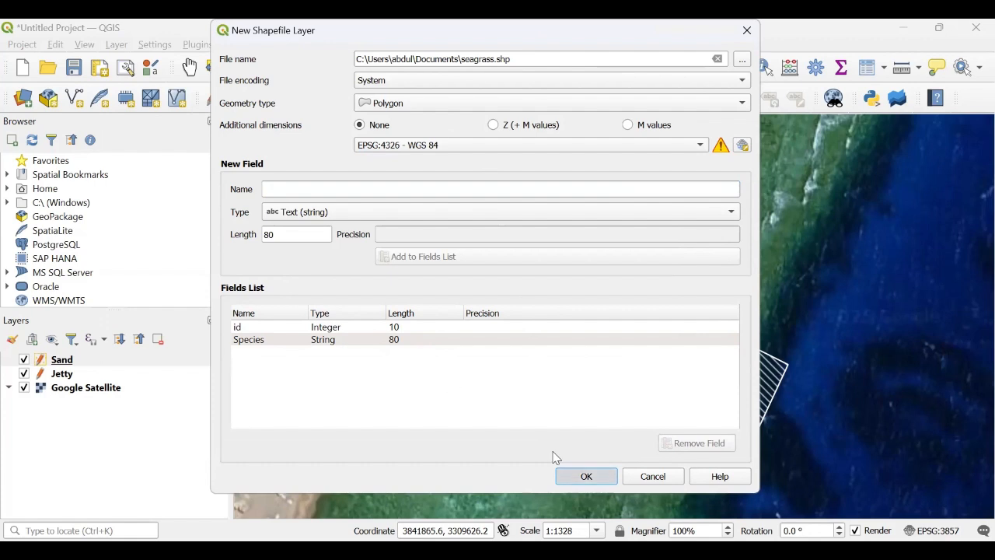
pyautogui.press('Return')
pyautogui.click(647, 289)
pyautogui.click(741, 61)
pyautogui.click(394, 299)
pyautogui.write('seagrasss')
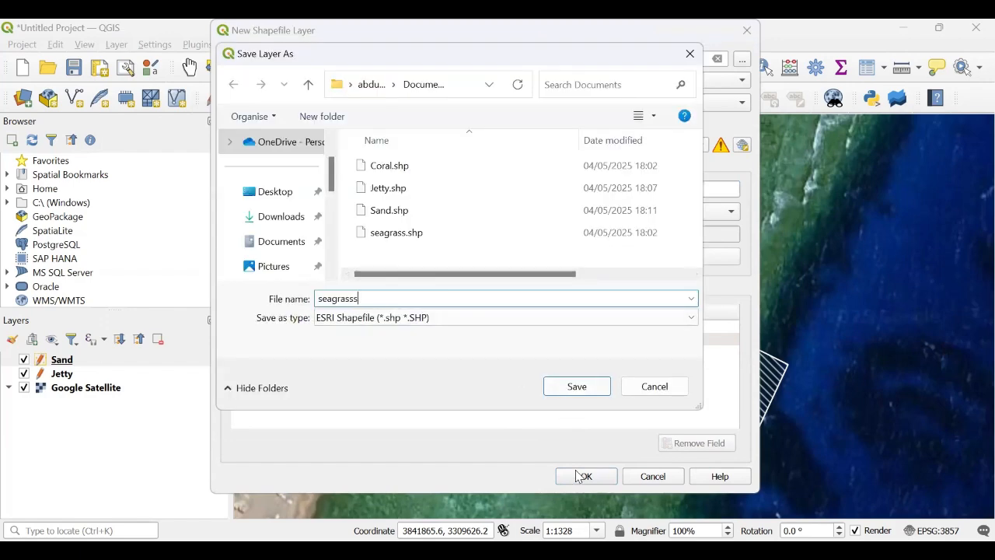
pyautogui.click(589, 389)
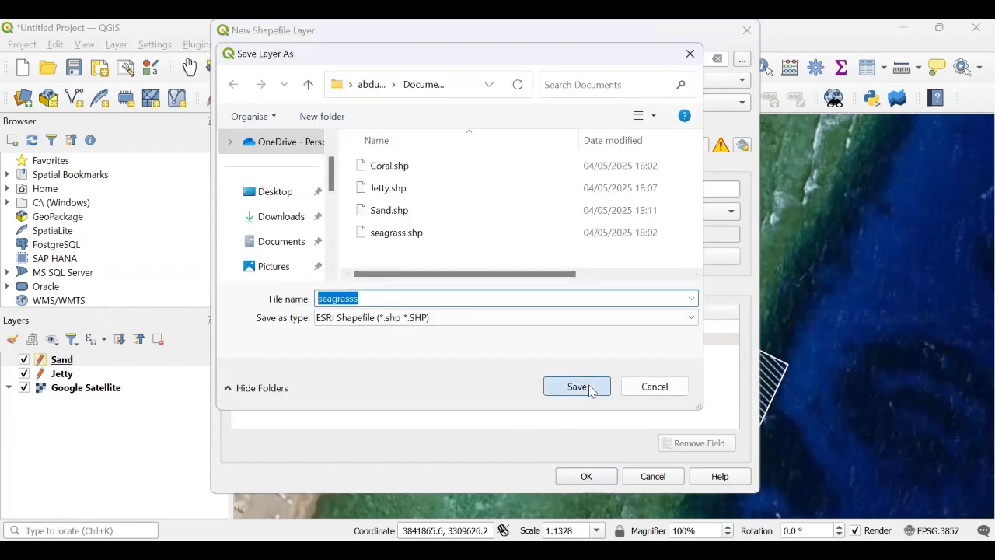
pyautogui.click(586, 475)
# Step: Toggle editing on the seagrasss layer and digitize a four-vertex polygon seaward of the sand patch across the jetty
pyautogui.rightClick(66, 362)
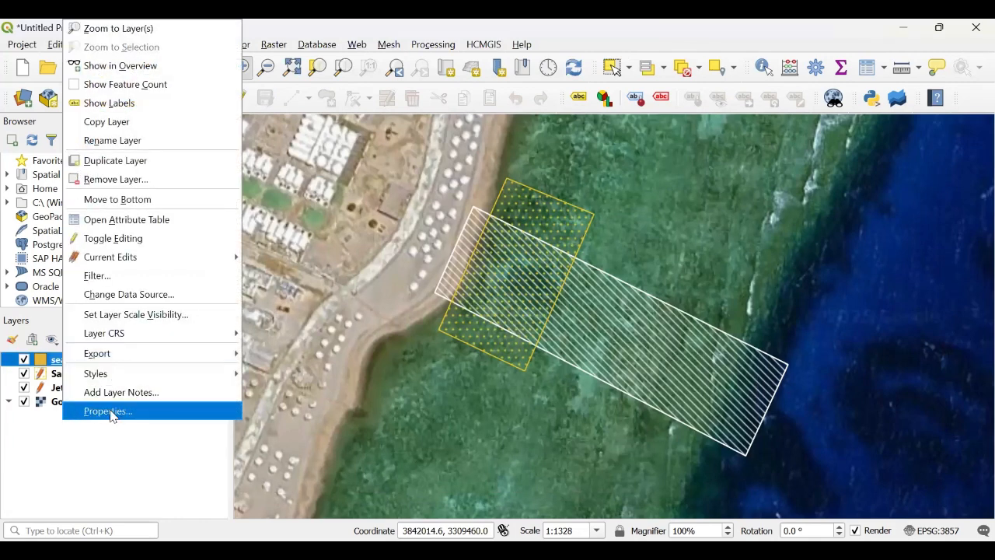
pyautogui.click(360, 23)
pyautogui.click(240, 99)
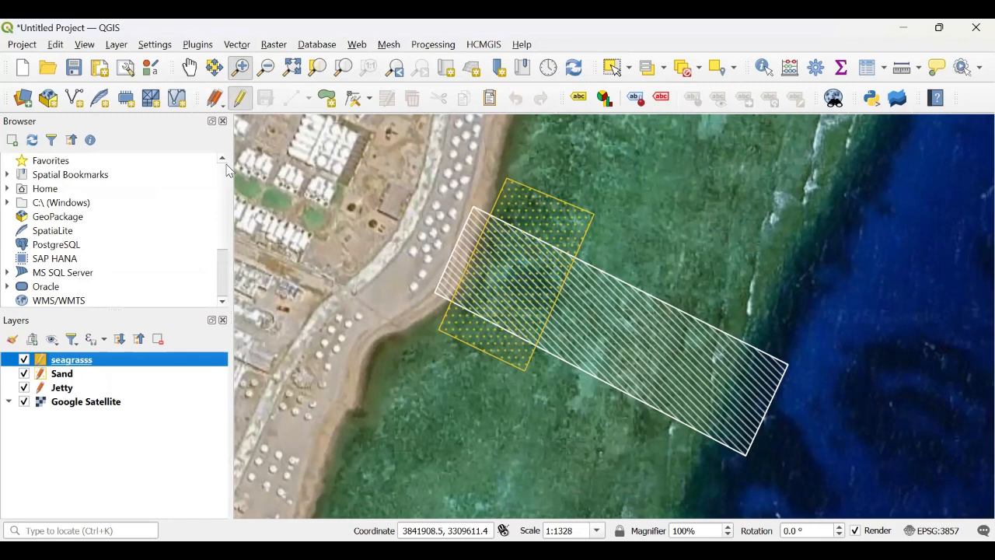
pyautogui.click(292, 98)
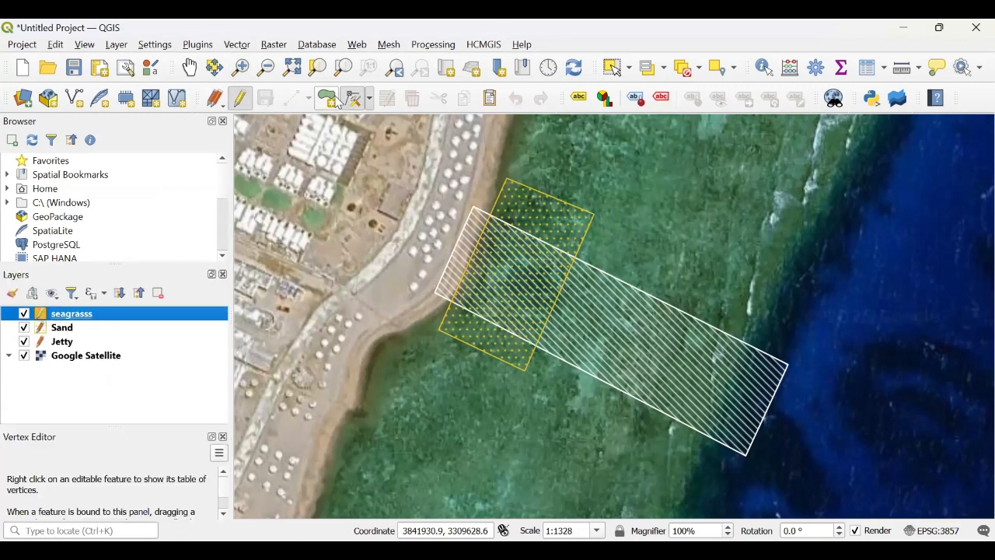
pyautogui.click(596, 214)
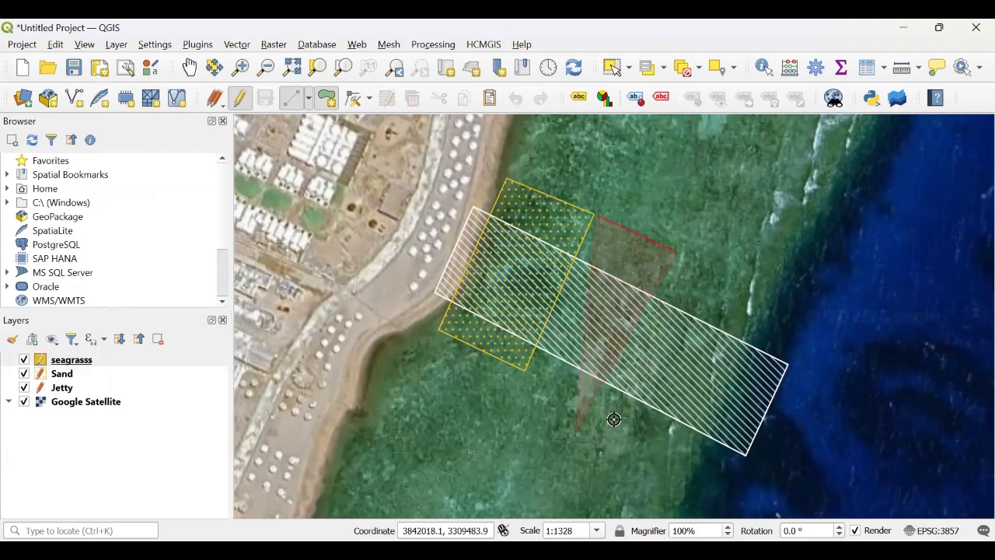
pyautogui.click(525, 375)
pyautogui.rightClick(525, 376)
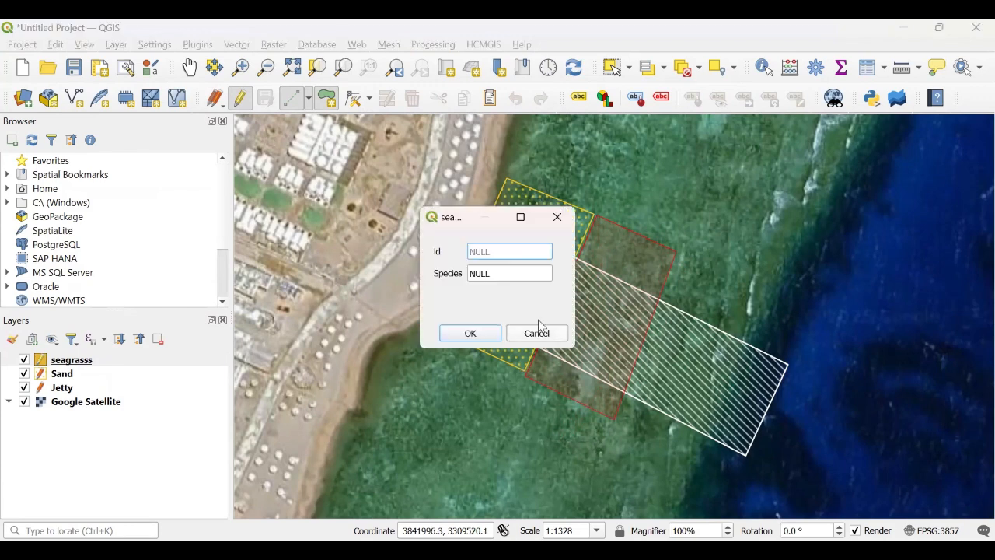
# Step: Set the new seagrass feature's id to 1 and its Species value, then nudge its upper seaward corner vertex with the Vertex tool
pyautogui.write('1')
pyautogui.press('Tab')
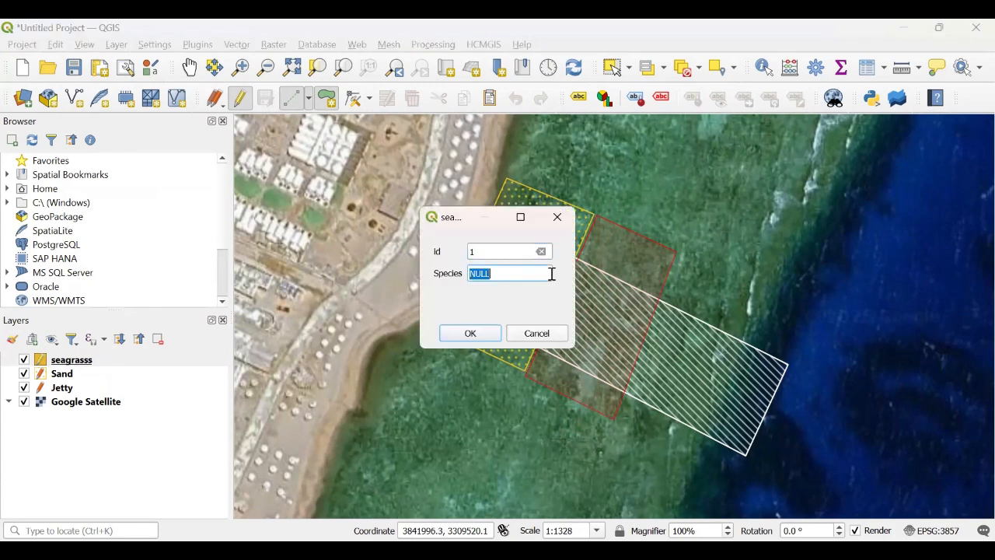
pyautogui.write('sp')
pyautogui.press('Return')
pyautogui.click(355, 98)
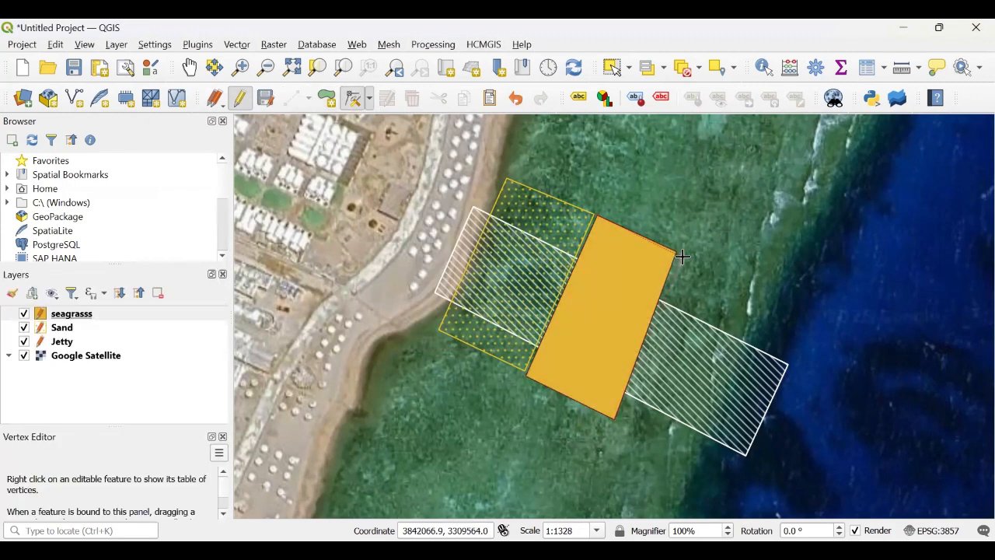
pyautogui.click(682, 257)
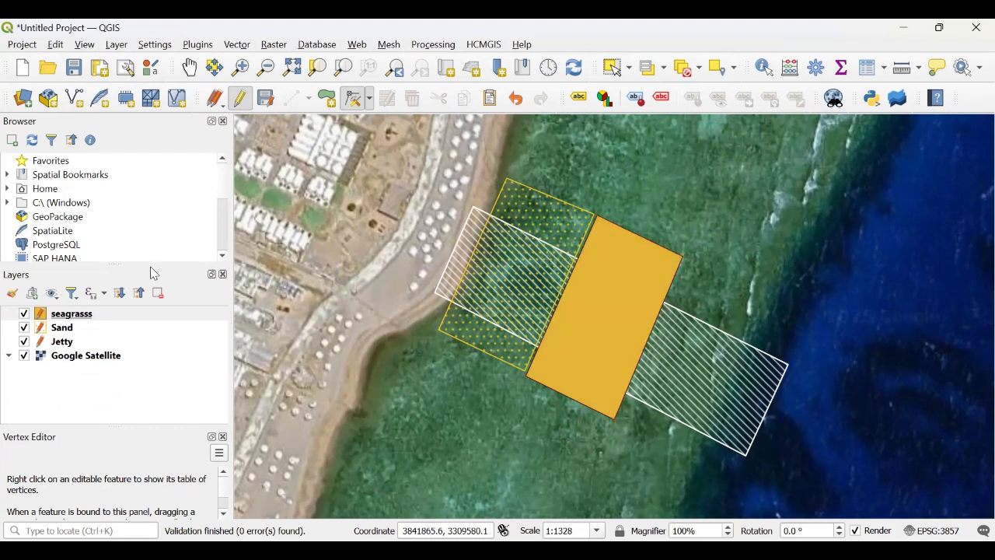
# Step: Open the seagrasss layer properties and set the Simple Fill colour to green #79e51a
pyautogui.rightClick(74, 314)
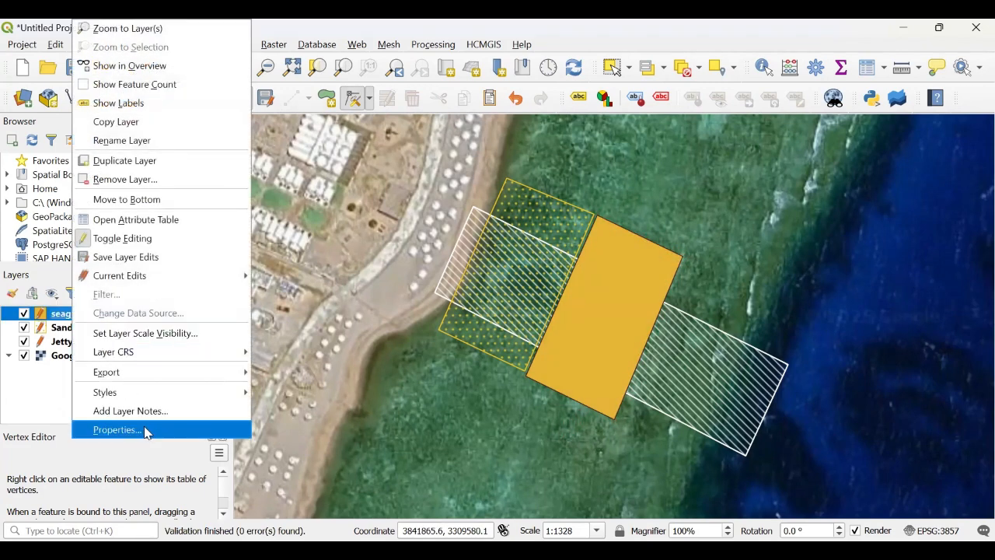
pyautogui.click(145, 430)
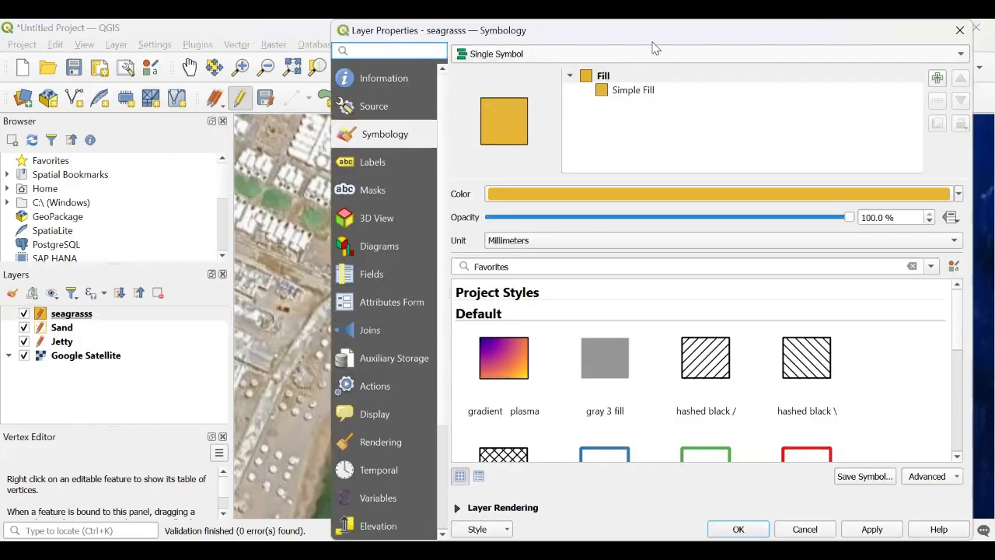
pyautogui.moveTo(659, 31); pyautogui.dragTo(306, 23)
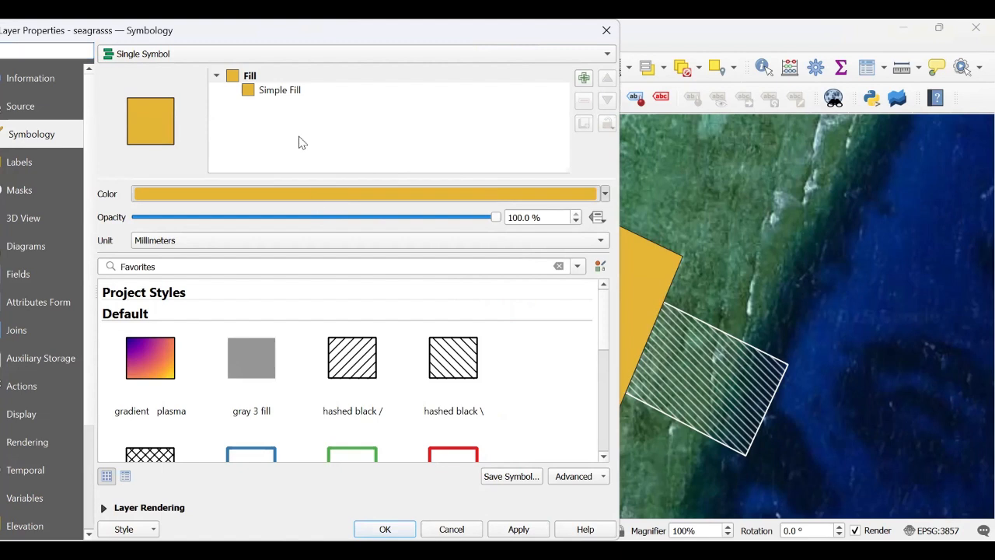
pyautogui.click(346, 193)
pyautogui.click(242, 116)
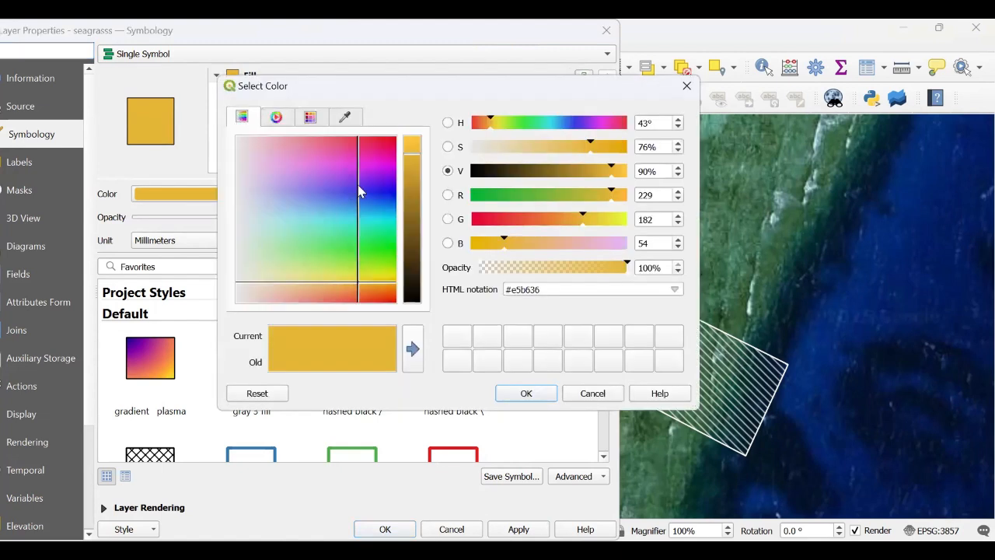
pyautogui.moveTo(379, 246); pyautogui.dragTo(376, 260)
pyautogui.click(550, 397)
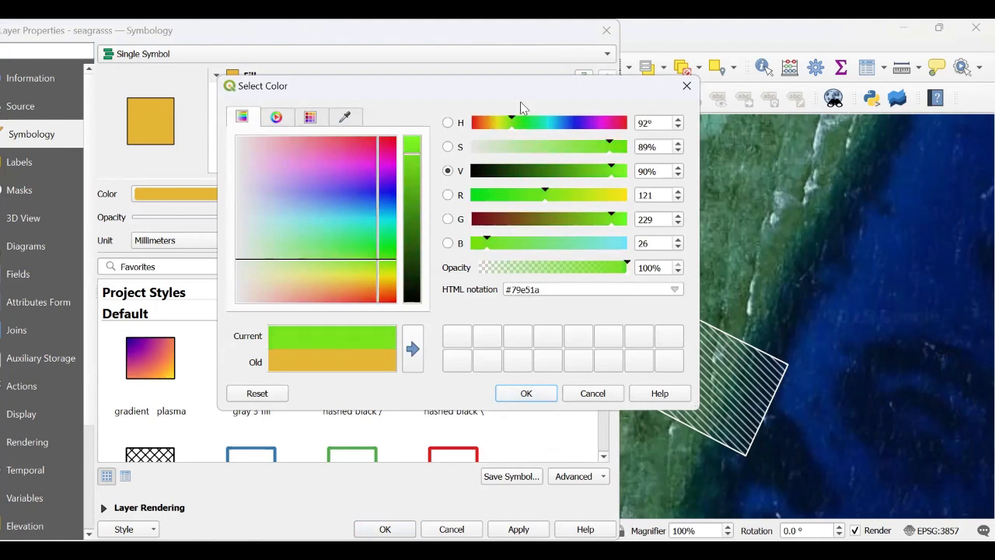
pyautogui.moveTo(511, 40); pyautogui.dragTo(760, 30)
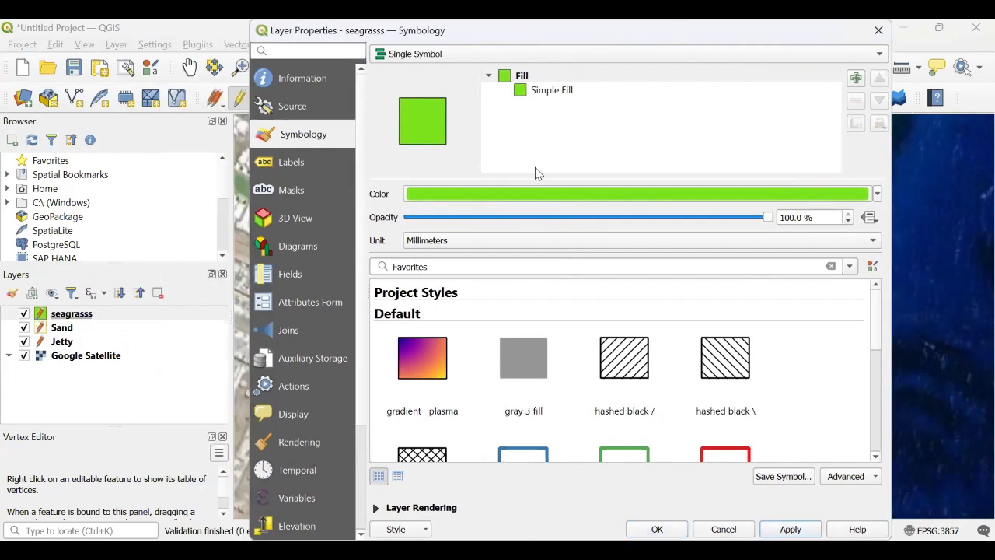
# Step: Set the fill opacity to 75.8% and apply the symbology
pyautogui.moveTo(766, 210); pyautogui.dragTo(681, 217)
pyautogui.click(789, 528)
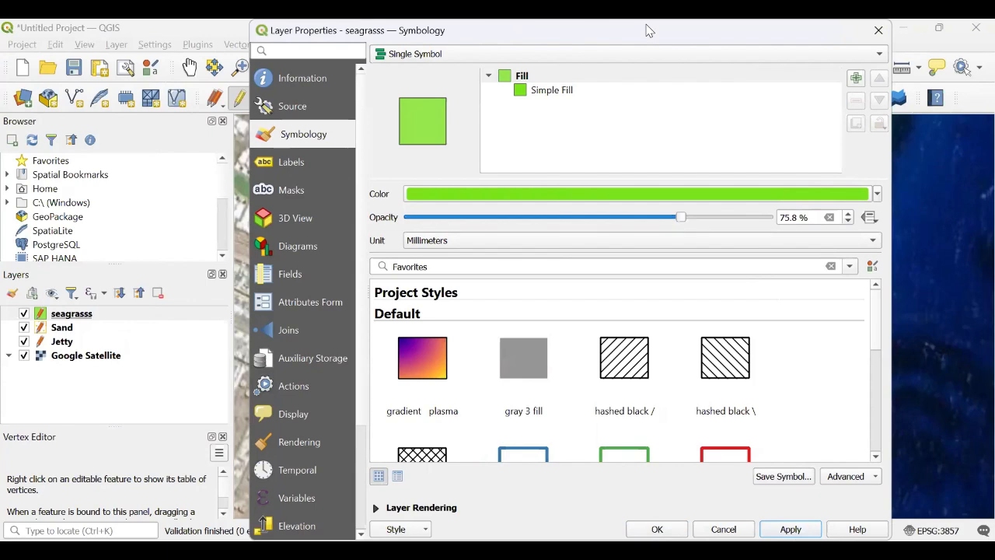
pyautogui.moveTo(648, 29); pyautogui.dragTo(768, 34)
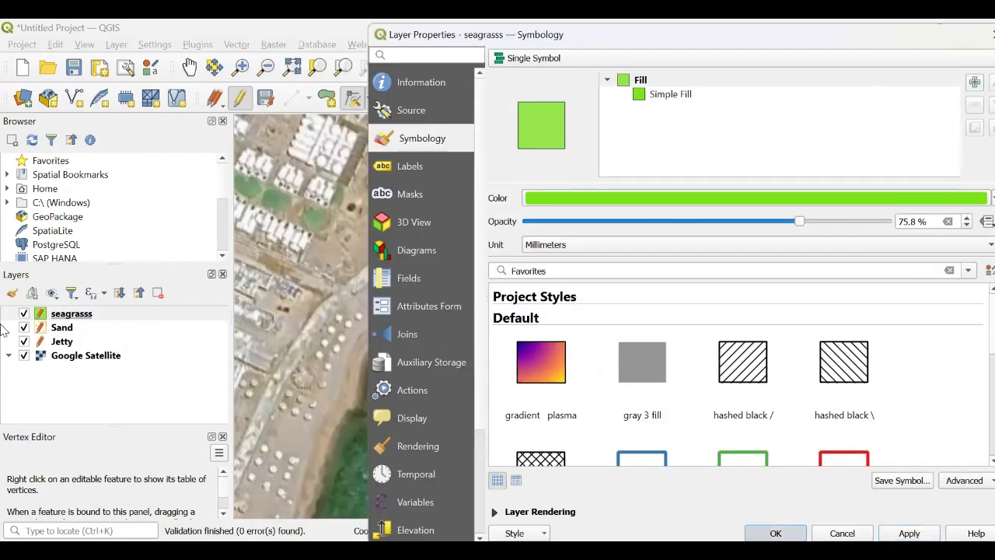
pyautogui.press('Return')
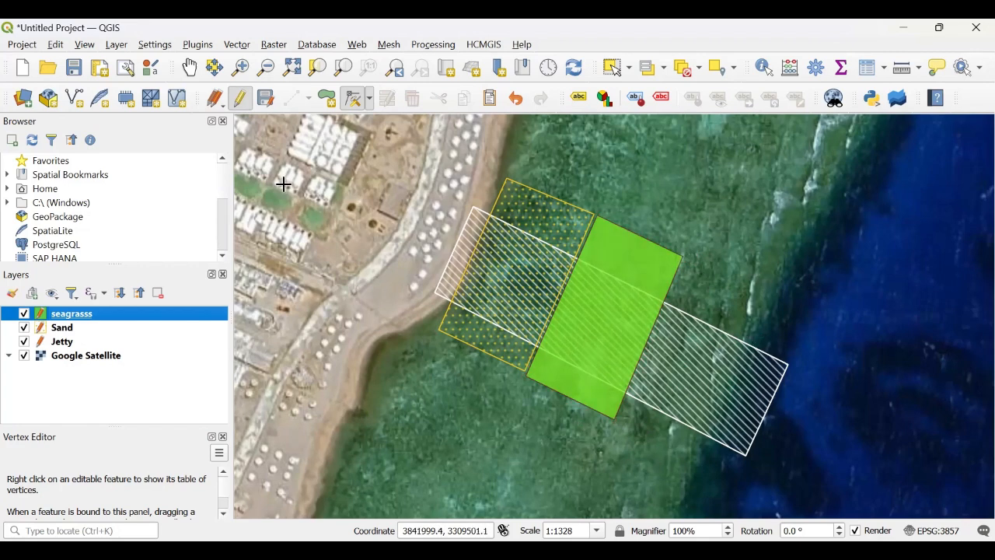
# Step: Start a new shapefile layer and save it as Corallll in the Documents folder
pyautogui.click(120, 44)
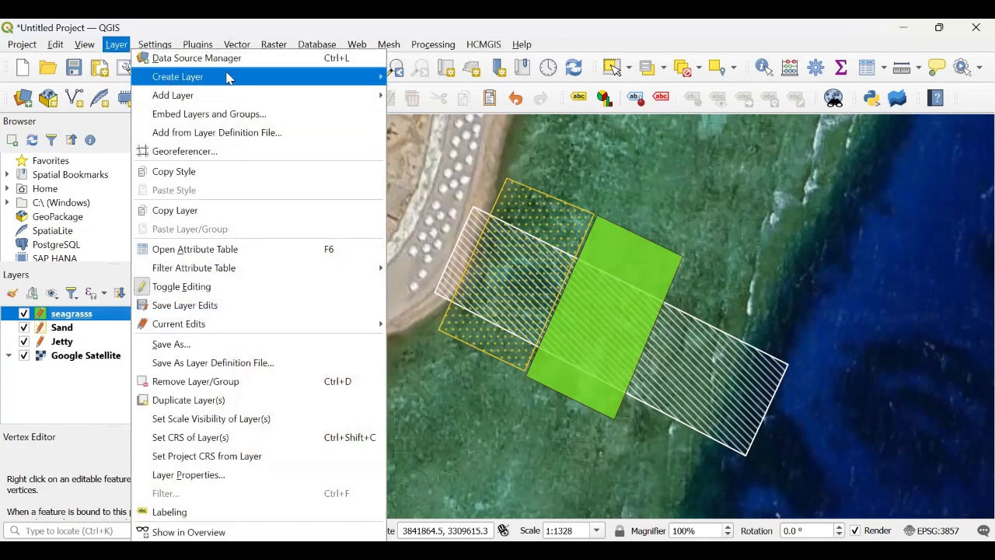
pyautogui.moveTo(229, 77)
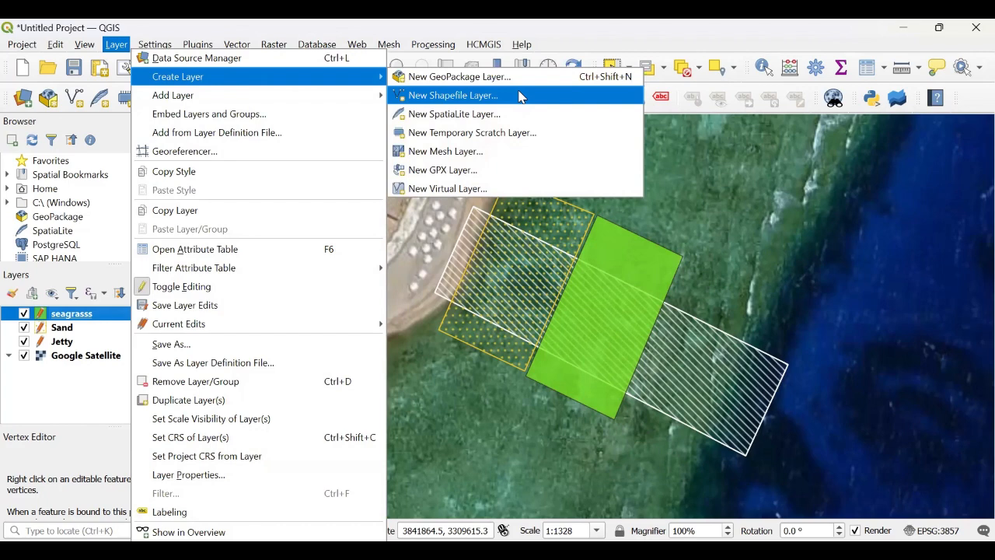
pyautogui.click(519, 95)
pyautogui.write('Corall')
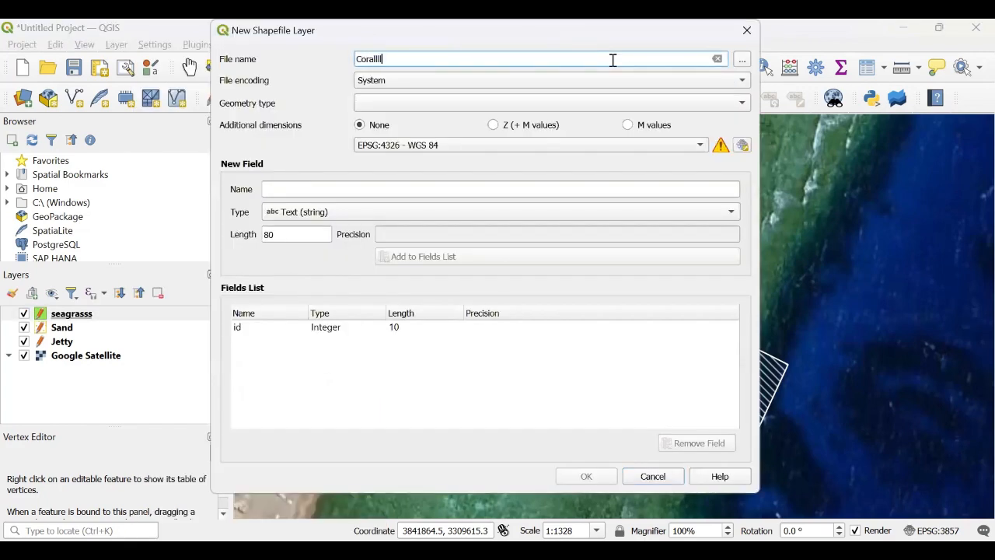
pyautogui.write('l')
pyautogui.click(743, 59)
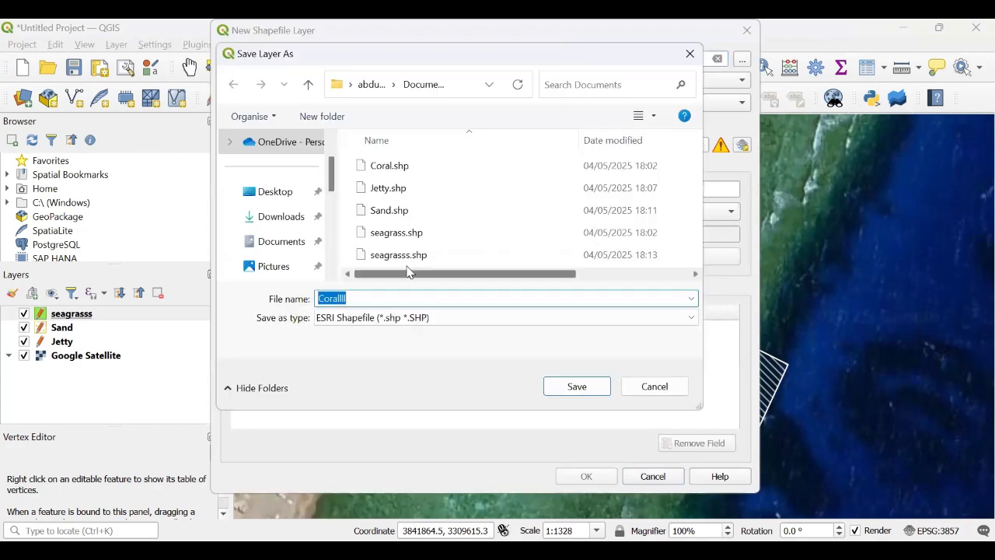
pyautogui.click(576, 381)
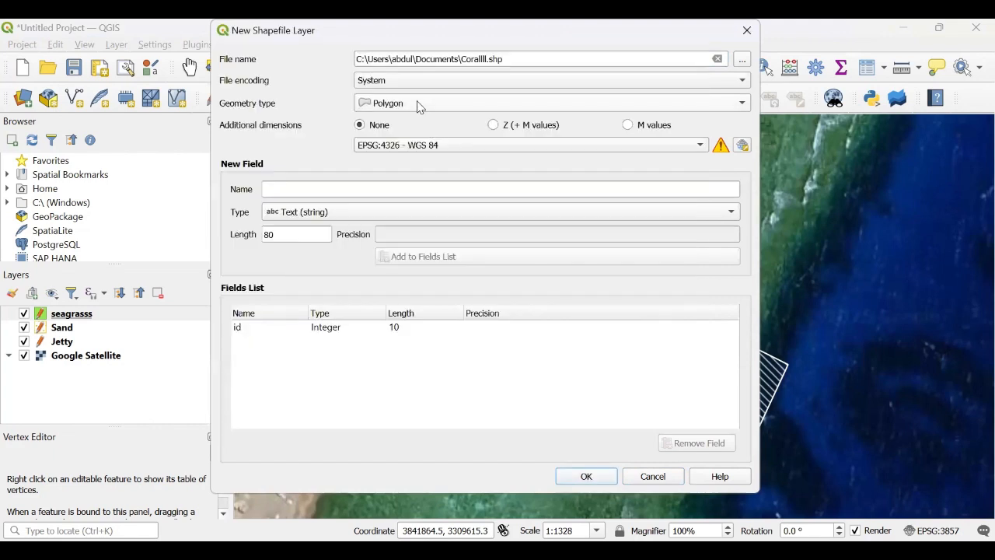
# Step: Set the geometry type to MultiPoint, add a Species text field, and create the layer
pyautogui.click(416, 104)
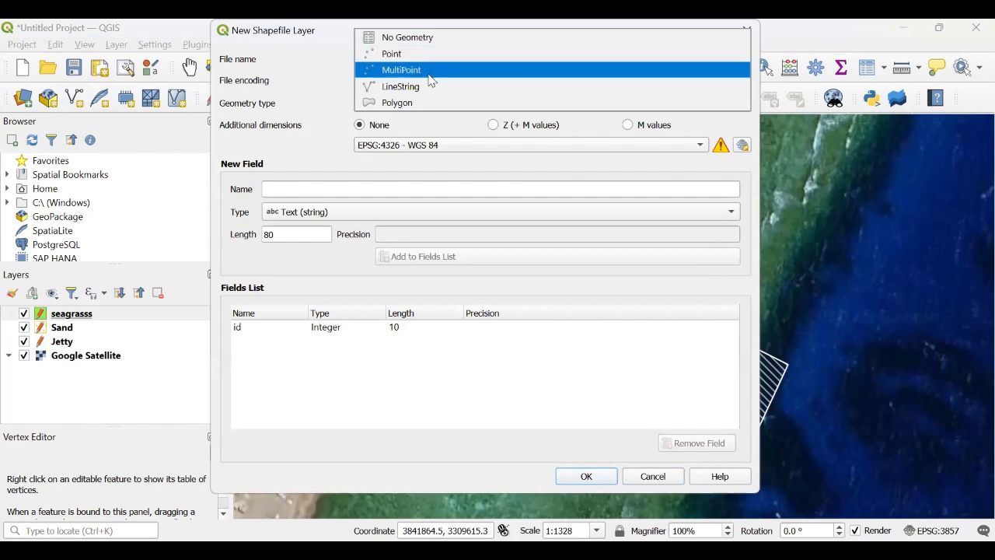
pyautogui.click(429, 72)
pyautogui.click(419, 184)
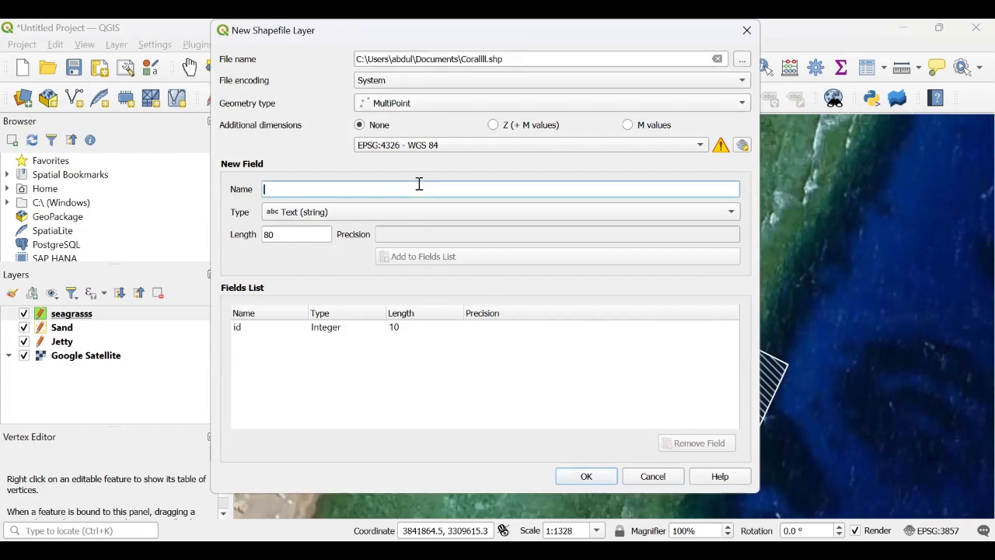
pyautogui.write('species')
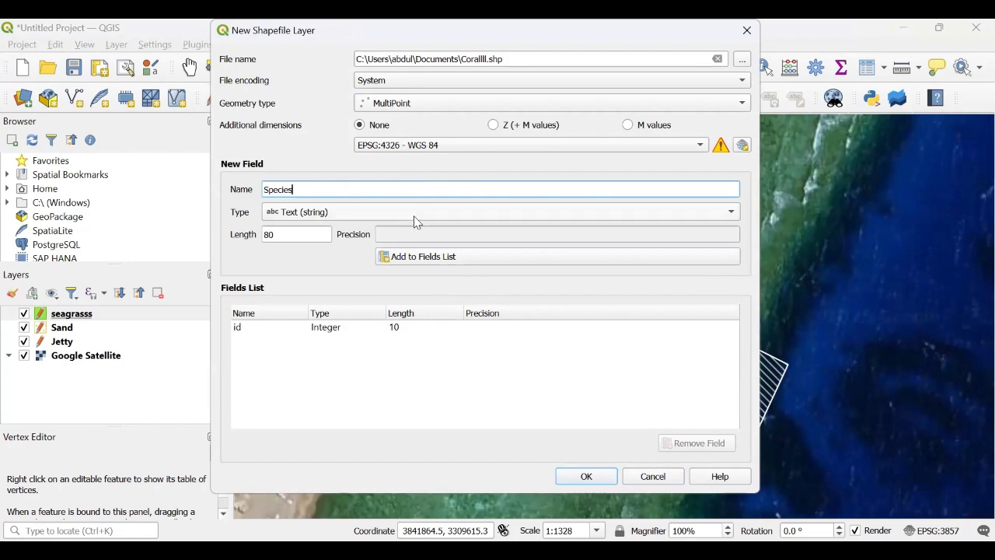
pyautogui.click(416, 257)
pyautogui.click(573, 475)
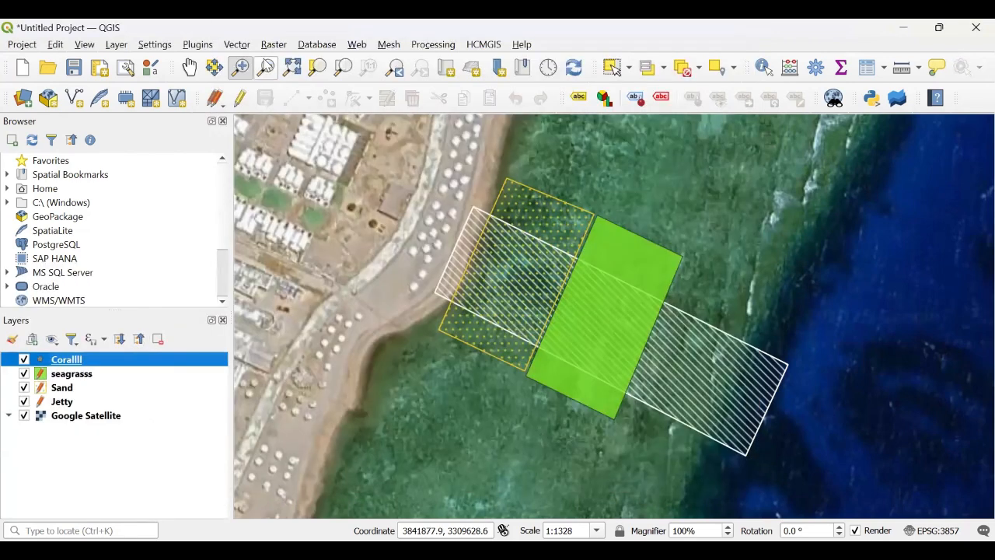
# Step: Toggle editing on the Corallll layer and add a point seaward of the seagrass with id 1 and Species spec1
pyautogui.click(240, 98)
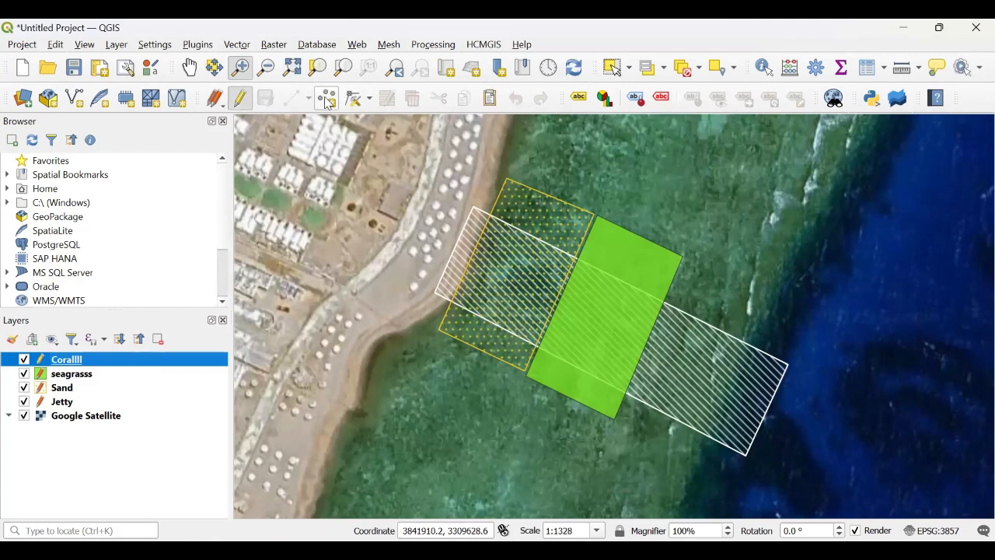
pyautogui.click(292, 97)
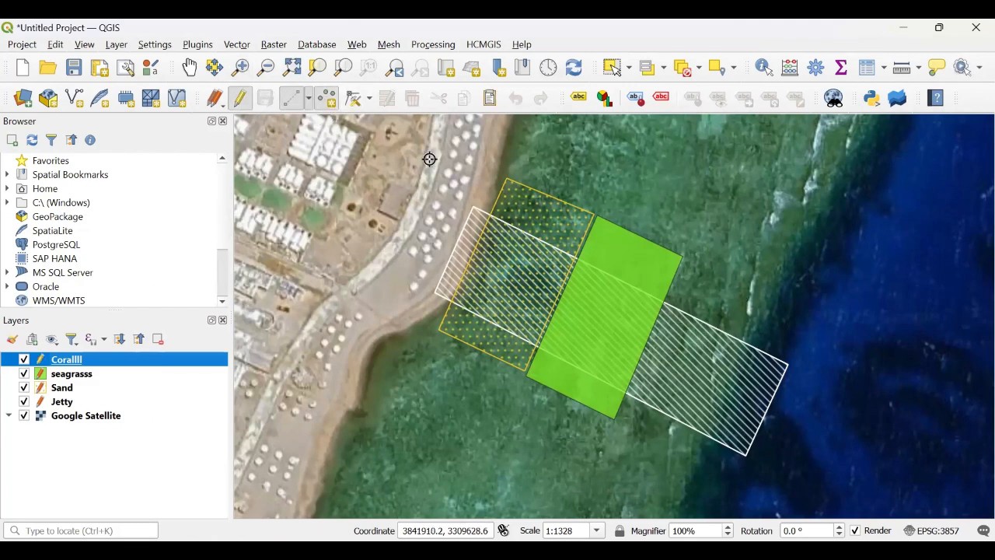
pyautogui.click(709, 271)
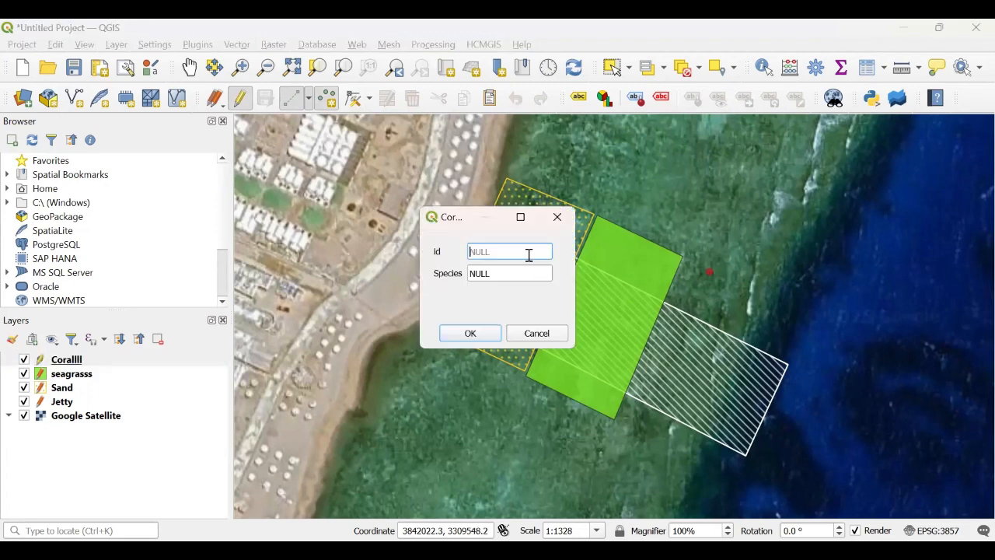
pyautogui.write('1')
pyautogui.press('Tab')
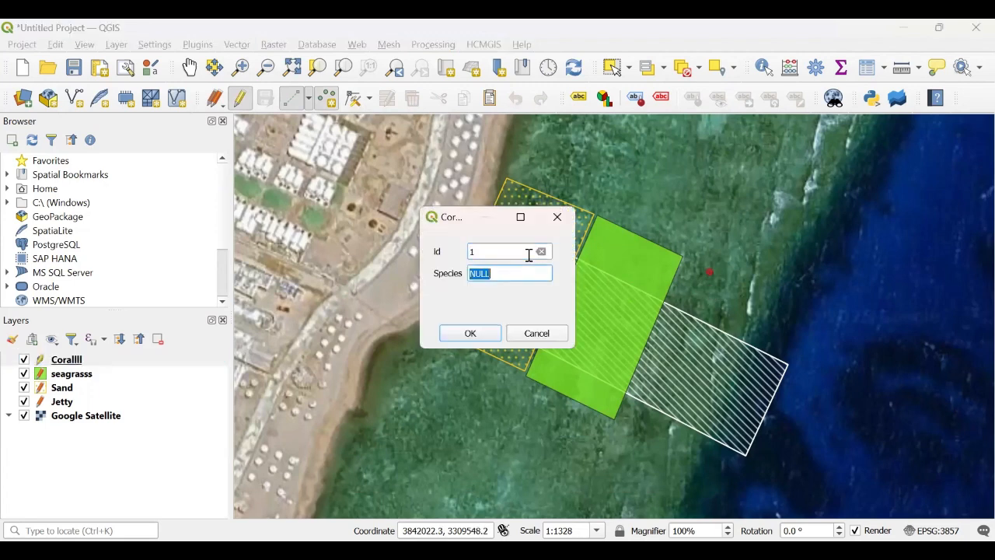
pyautogui.write('spec1')
pyautogui.click(460, 334)
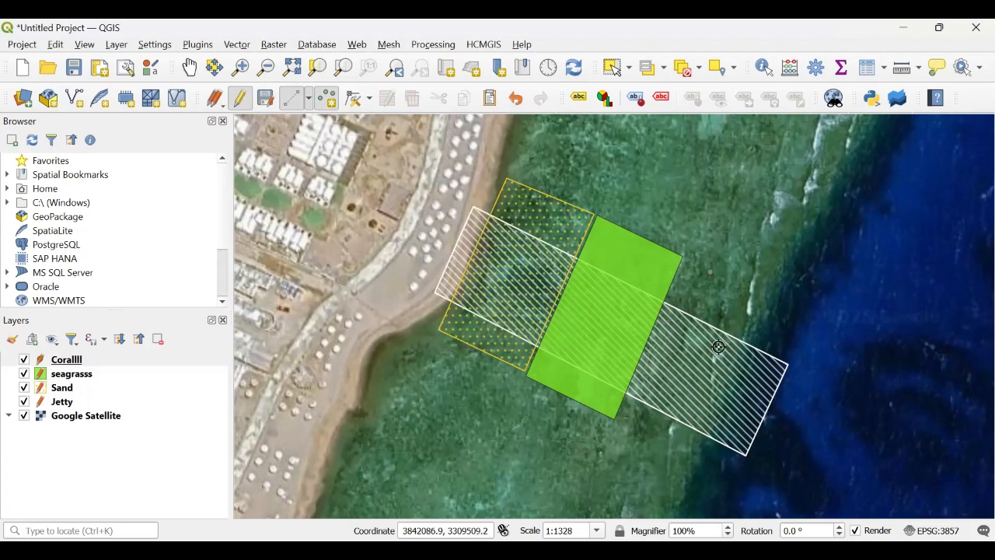
# Step: Add a second coral point just below the first with id 2 and Species speci
pyautogui.click(698, 300)
pyautogui.write('2')
pyautogui.click(522, 273)
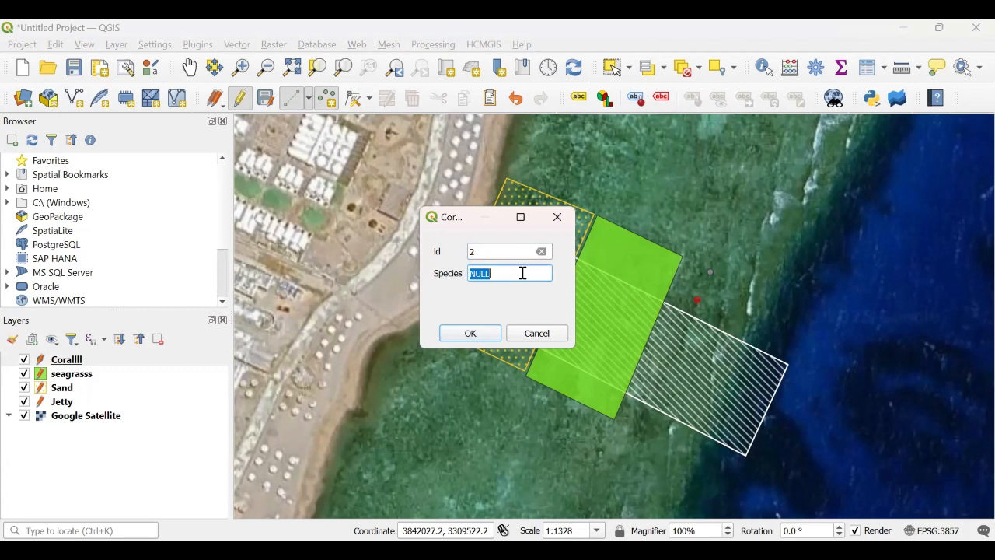
pyautogui.write('speci')
pyautogui.click(470, 332)
# Step: Open the Corallll layer properties and set the marker size to 4.2 mm
pyautogui.rightClick(75, 367)
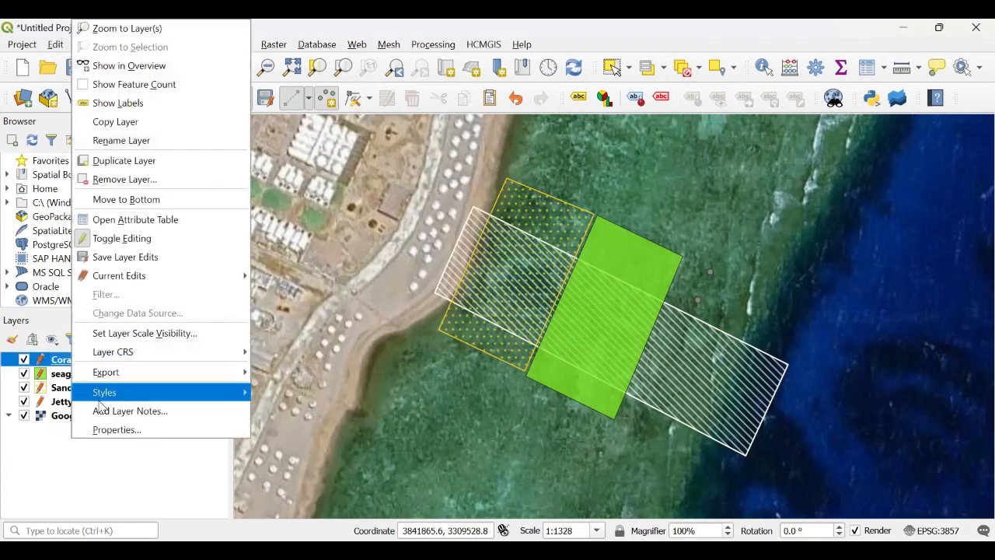
pyautogui.click(128, 435)
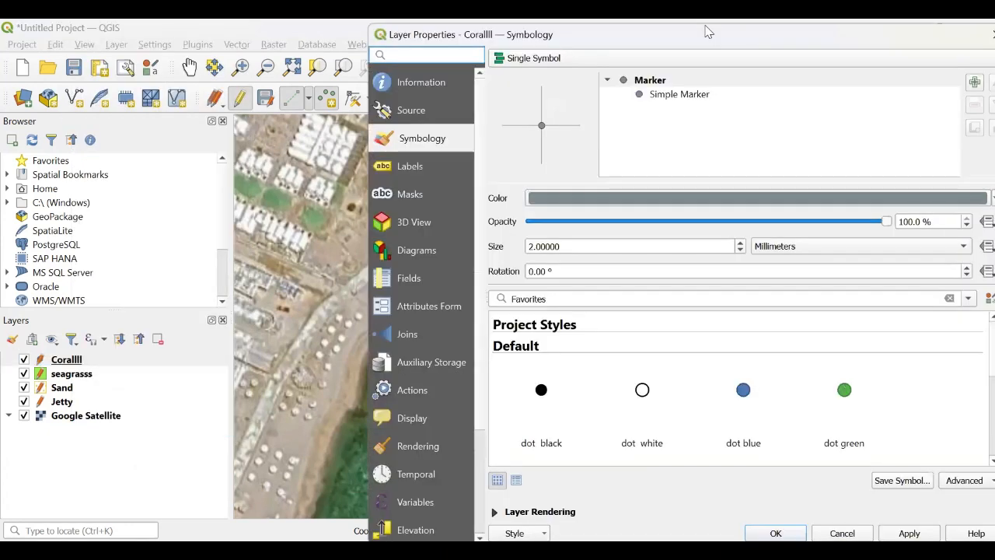
pyautogui.moveTo(708, 32); pyautogui.dragTo(250, 28)
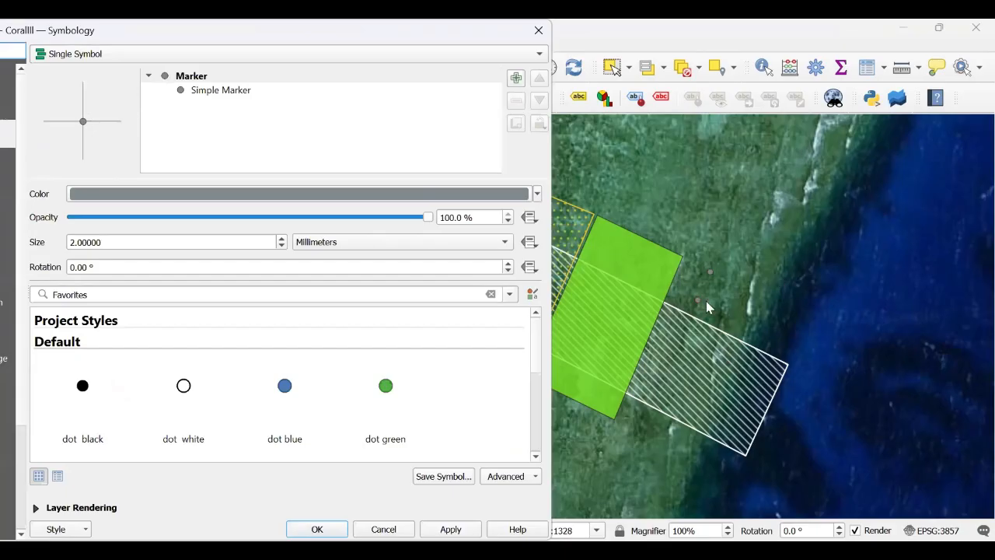
pyautogui.click(280, 240)
pyautogui.click(280, 239)
pyautogui.click(280, 240)
pyautogui.click(280, 239)
pyautogui.click(280, 240)
pyautogui.click(279, 240)
pyautogui.click(280, 240)
pyautogui.click(280, 240)
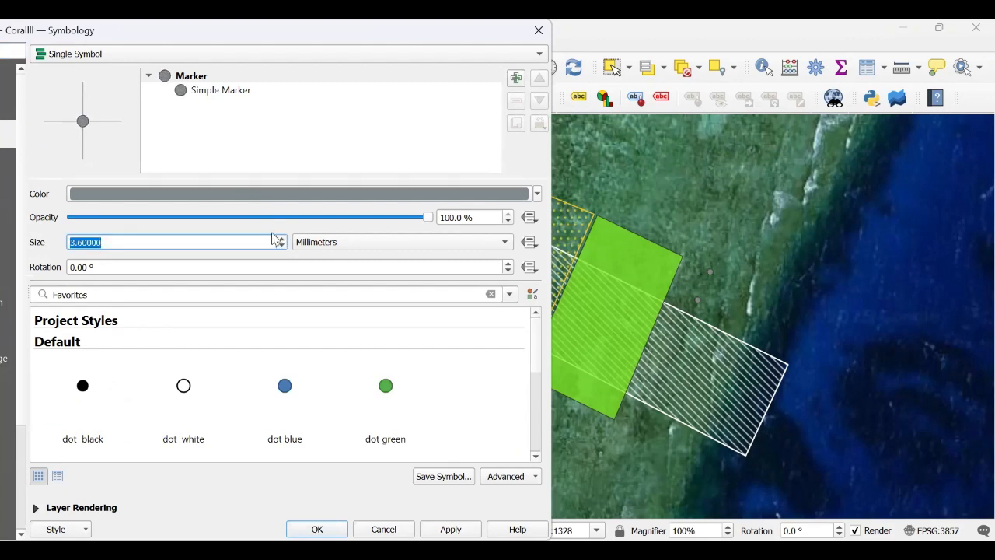
pyautogui.click(281, 239)
pyautogui.click(281, 238)
pyautogui.click(281, 239)
# Step: Set the marker colour to purple #8f2a7b and apply the symbology
pyautogui.click(354, 193)
pyautogui.click(349, 158)
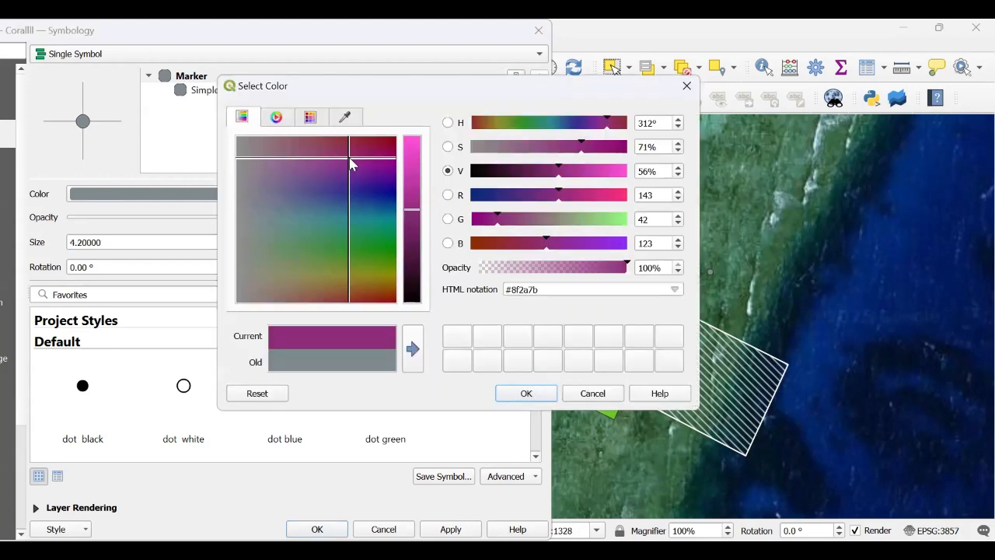
pyautogui.click(526, 394)
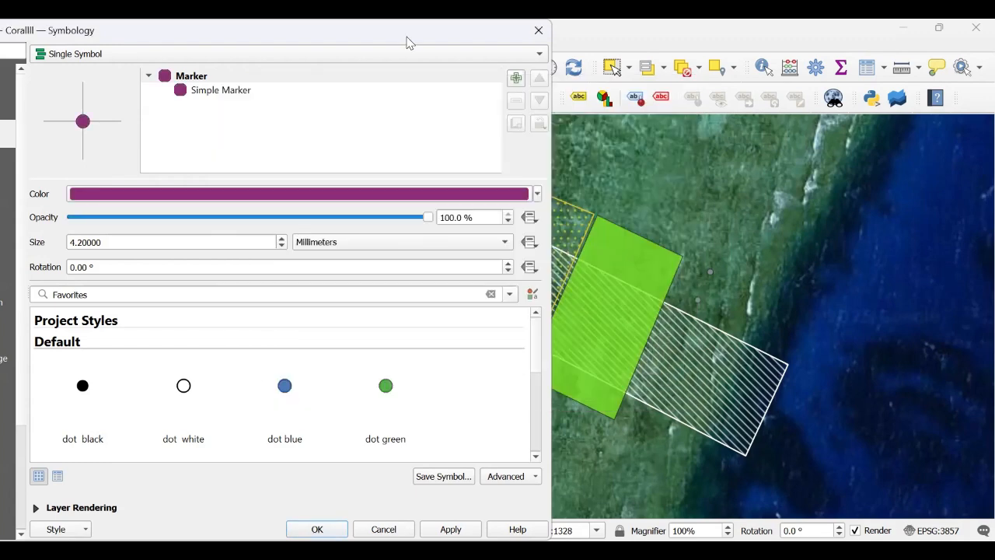
pyautogui.moveTo(410, 43); pyautogui.dragTo(729, 43)
pyautogui.click(787, 528)
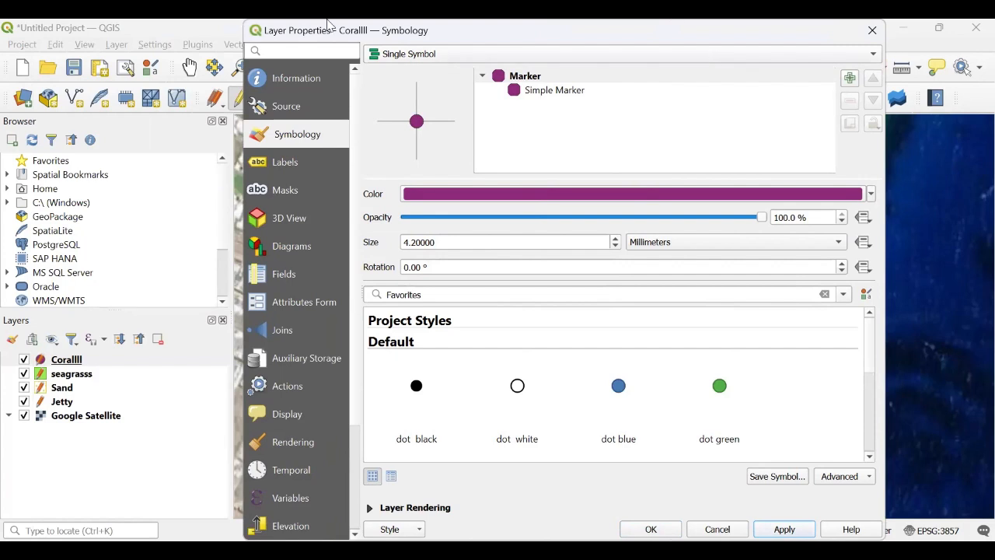
pyautogui.moveTo(326, 23); pyautogui.dragTo(439, 25)
pyautogui.click(763, 528)
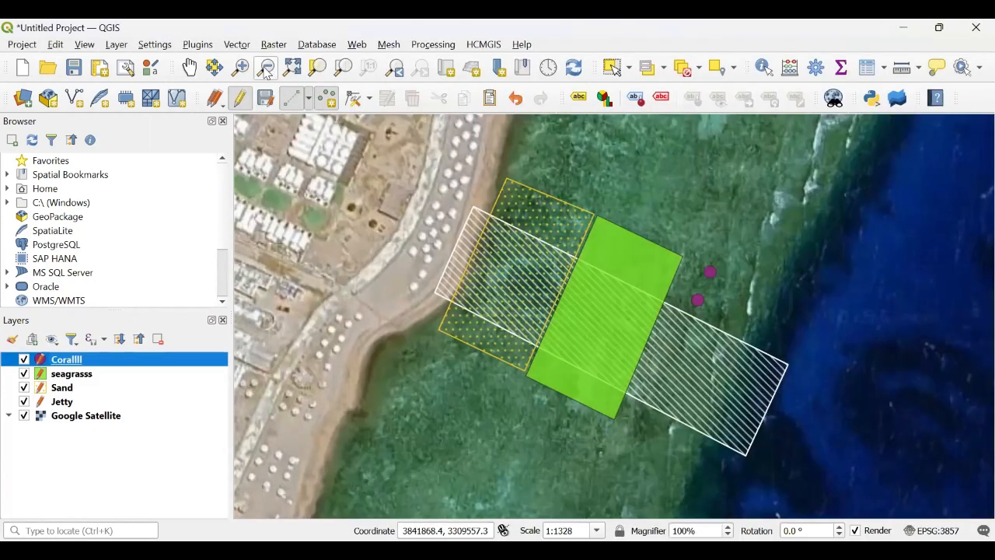
# Step: Add a third coral point below the jetty end with id 1 and Species spec3
pyautogui.click(329, 100)
pyautogui.click(643, 427)
pyautogui.write('1')
pyautogui.click(500, 273)
pyautogui.write('spec')
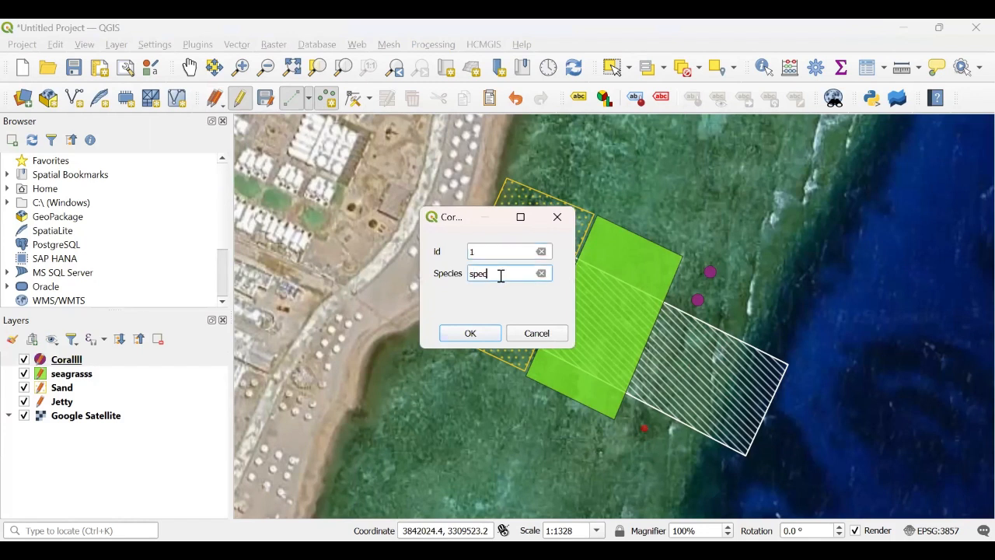
pyautogui.write('3')
pyautogui.click(470, 332)
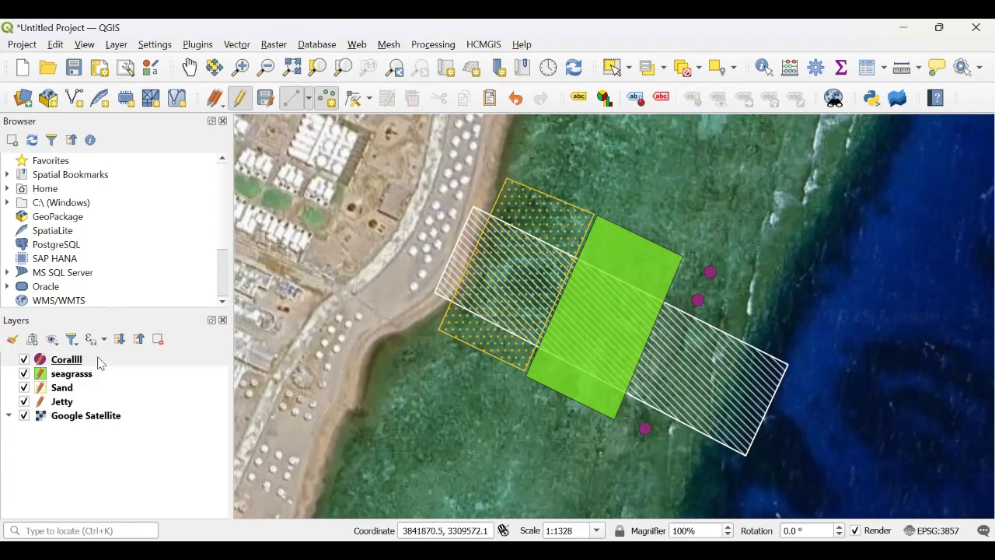
# Step: Move the Jetty layer to the top of the layer order
pyautogui.click(66, 404)
pyautogui.moveTo(67, 407)
pyautogui.mouseDown()
pyautogui.moveTo(64, 356)
pyautogui.moveTo(75, 362)
pyautogui.mouseUp()
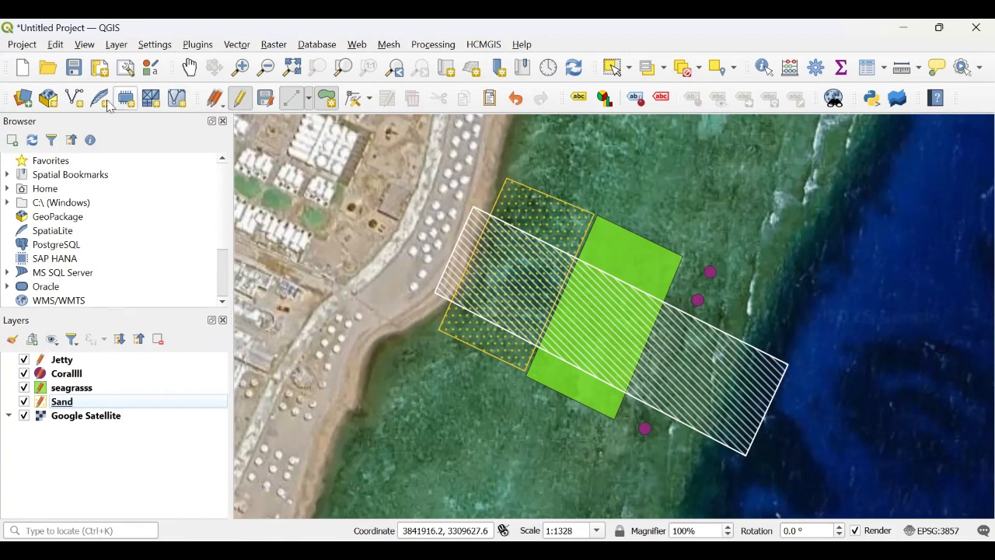
# Step: Create a new print layout titled habitttttt through the Layout Manager
pyautogui.click(24, 45)
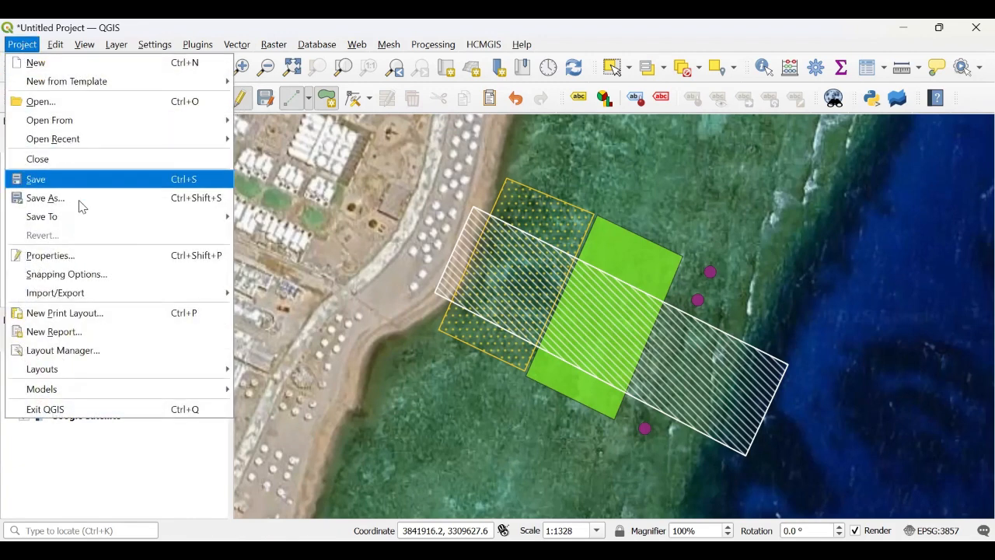
pyautogui.click(99, 358)
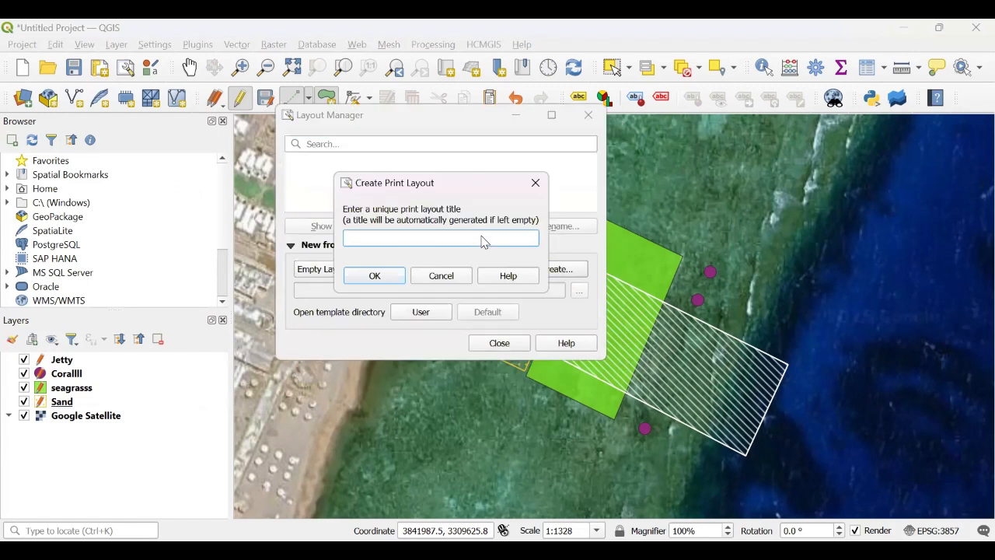
pyautogui.write('habitttttt')
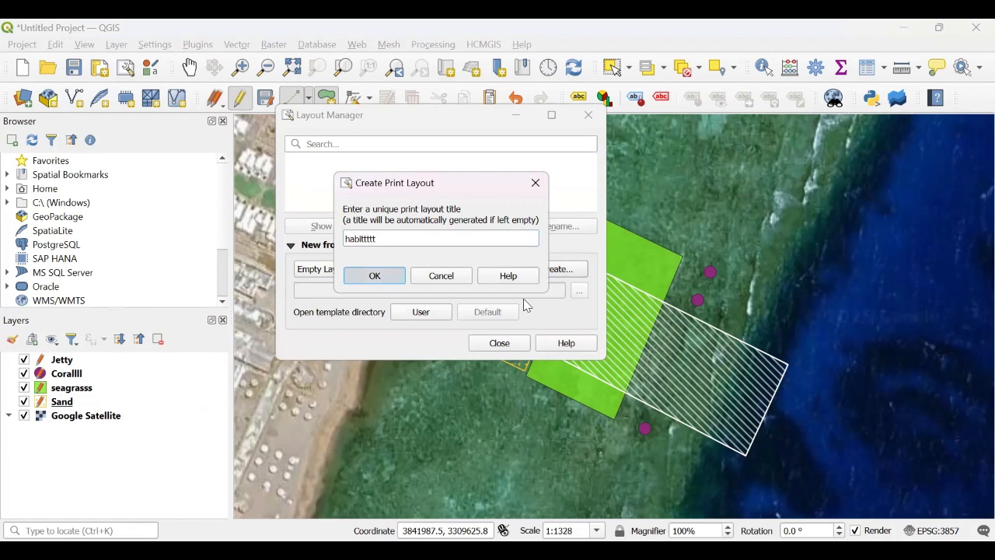
pyautogui.press('Return')
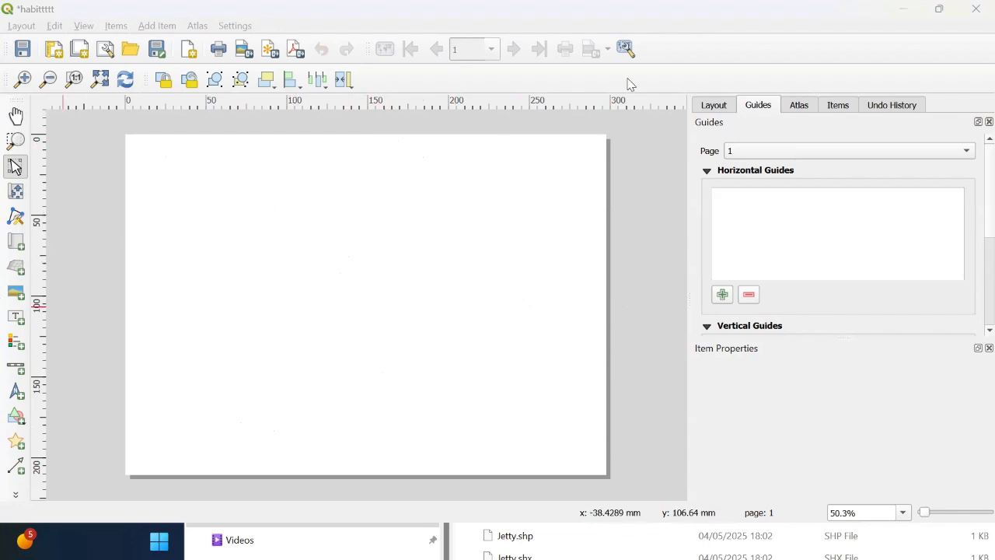
# Step: Add a map item covering most of the layout page
pyautogui.click(843, 10)
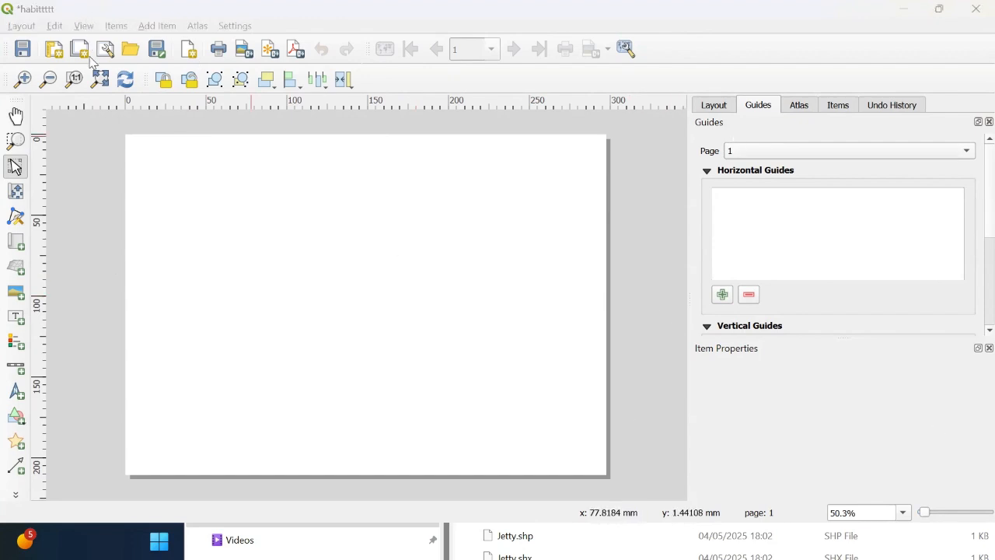
pyautogui.click(97, 80)
pyautogui.click(101, 84)
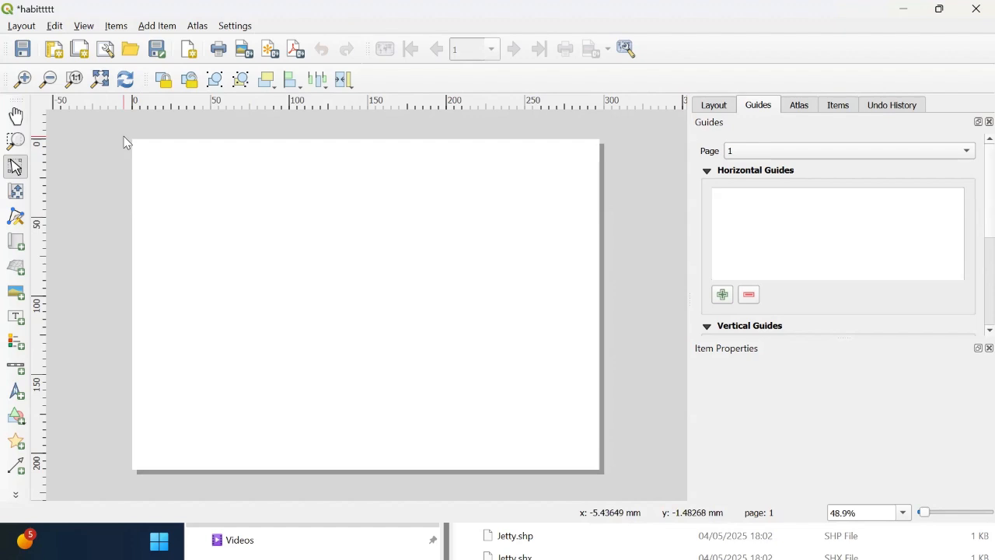
pyautogui.click(16, 242)
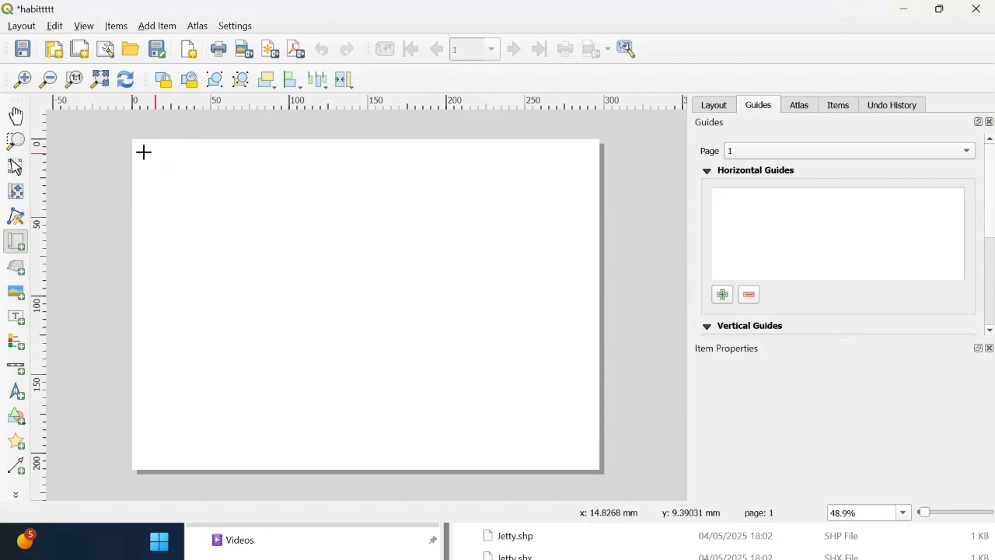
pyautogui.moveTo(147, 158); pyautogui.dragTo(335, 248)
pyautogui.moveTo(472, 331); pyautogui.dragTo(571, 445)
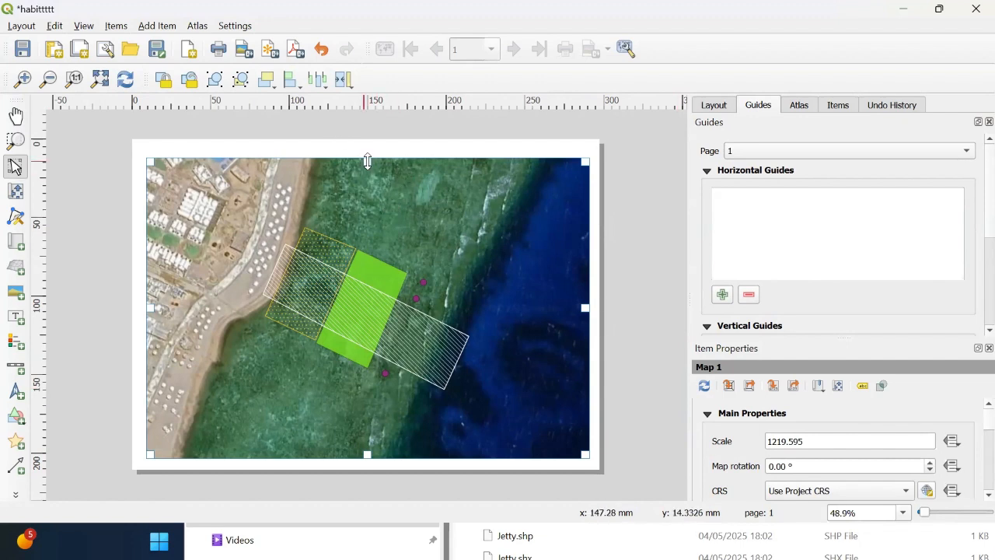
# Step: Stretch the map item's top and left edges slightly outward to fill the page margins
pyautogui.moveTo(368, 158); pyautogui.dragTo(367, 153)
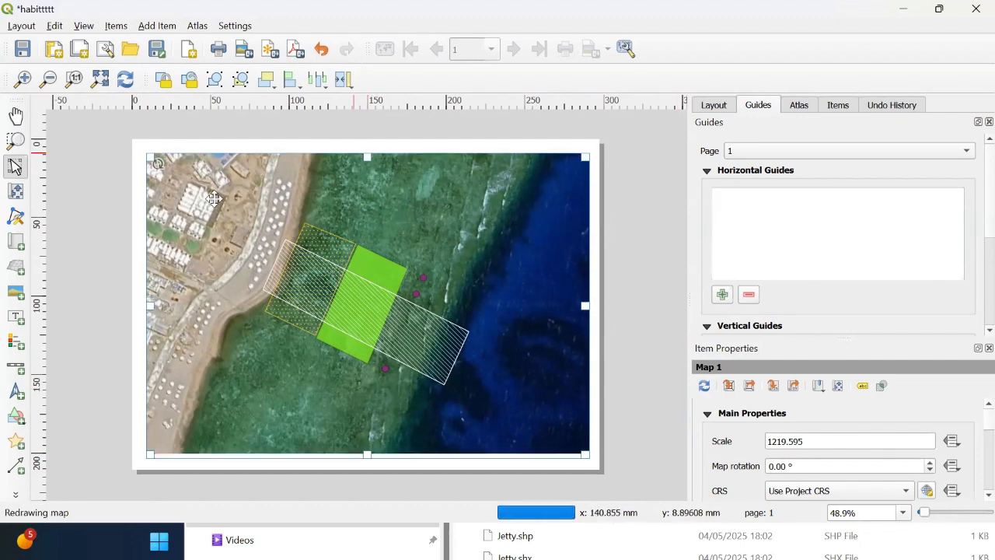
pyautogui.moveTo(150, 305); pyautogui.dragTo(142, 305)
# Step: Add a grid to the map item and open its grid settings
pyautogui.scroll(-5, 971, 422)
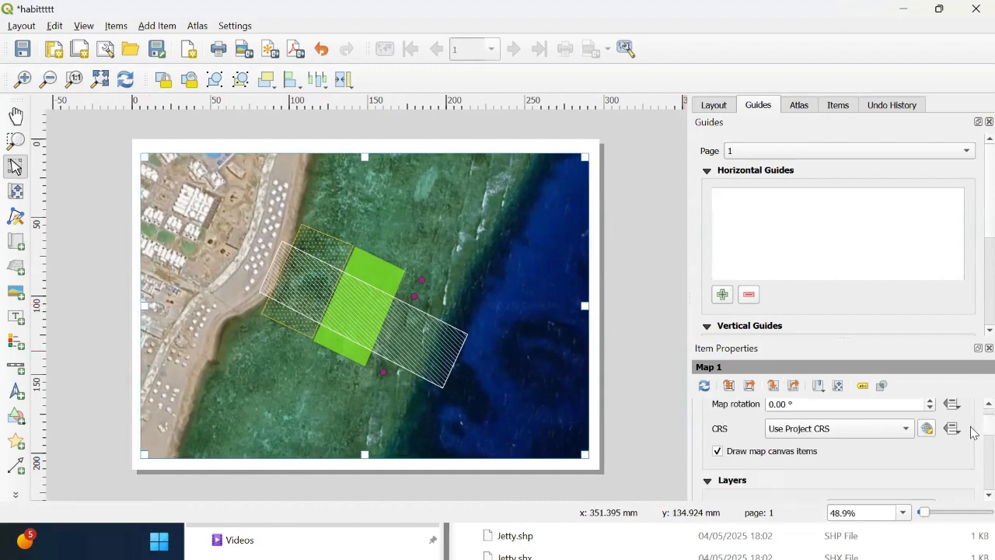
pyautogui.scroll(-5, 971, 443)
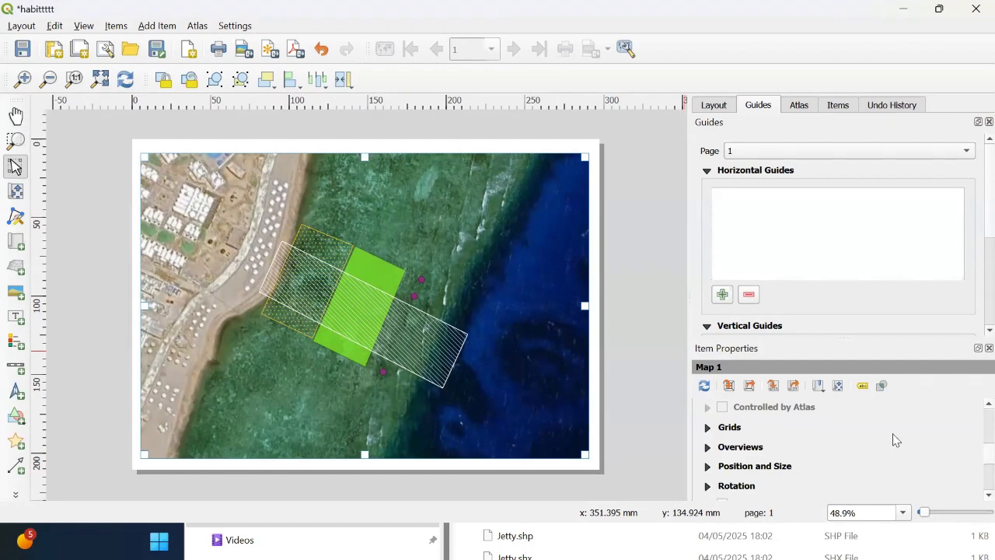
pyautogui.click(707, 427)
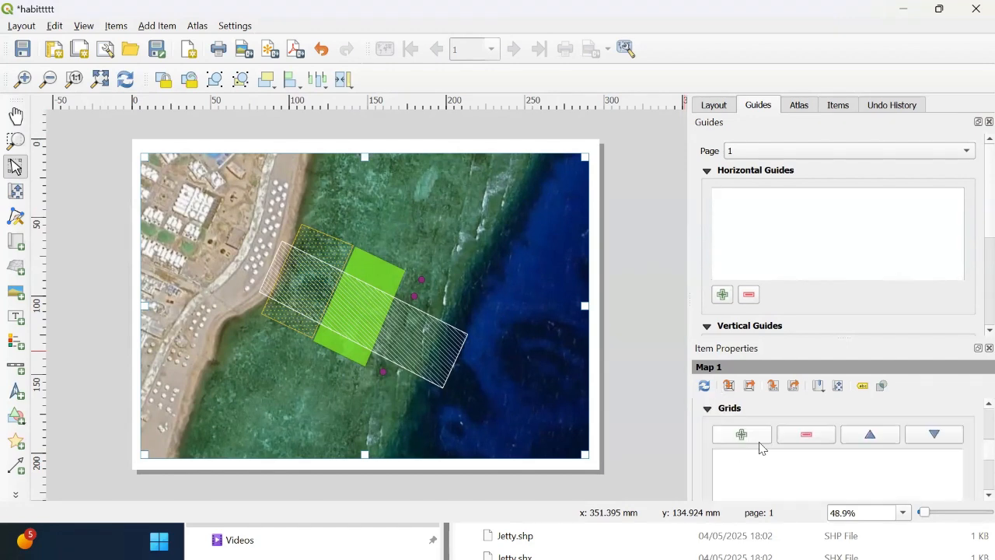
pyautogui.click(746, 437)
pyautogui.scroll(-3, 972, 451)
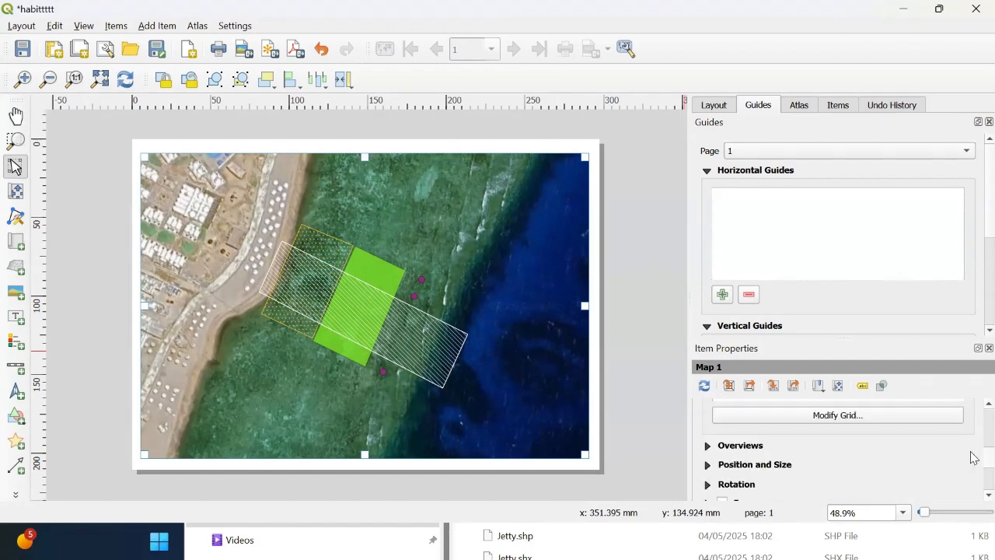
pyautogui.click(901, 421)
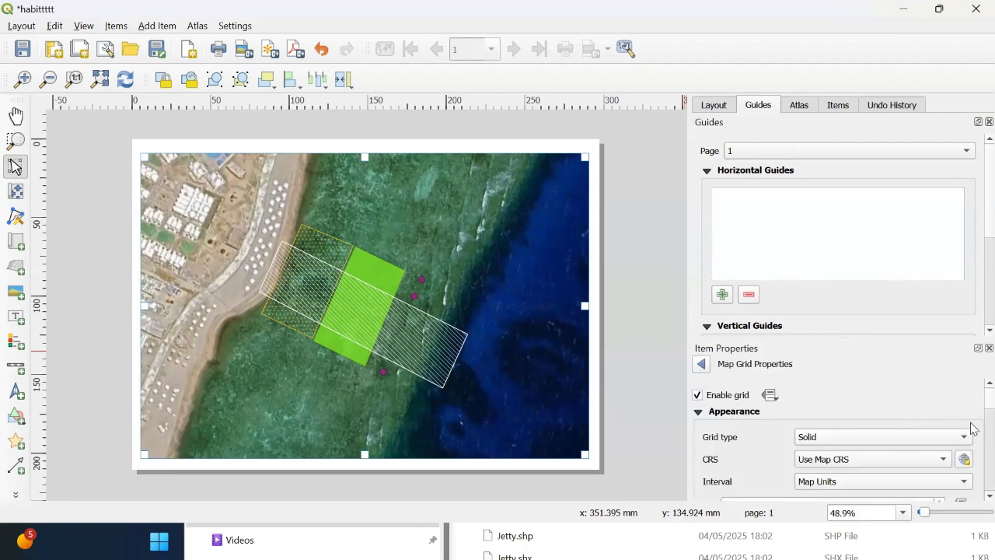
# Step: Set the grid CRS to EPSG:4326 - WGS 84 and its interval to Fit Segment Width
pyautogui.scroll(-3, 971, 409)
pyautogui.scroll(1, 970, 407)
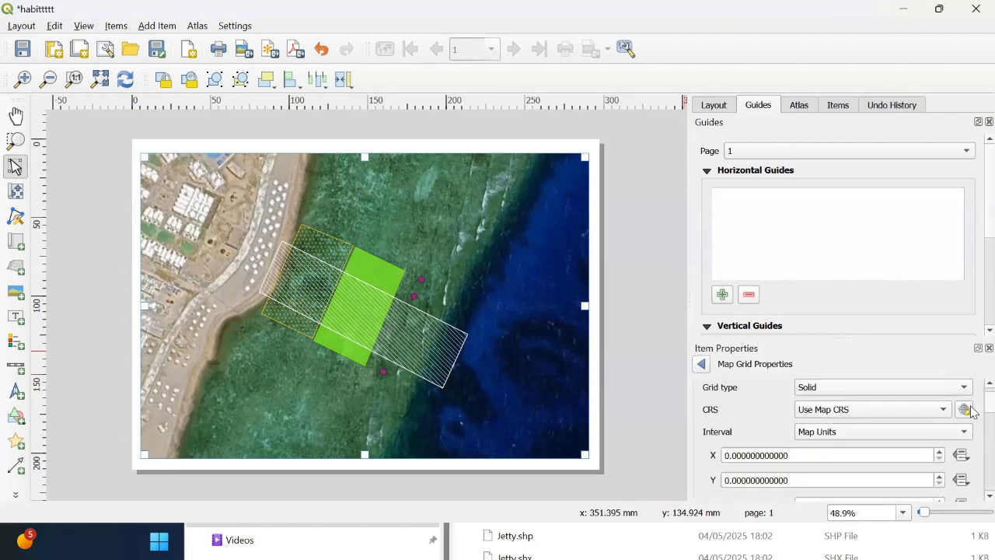
pyautogui.click(914, 412)
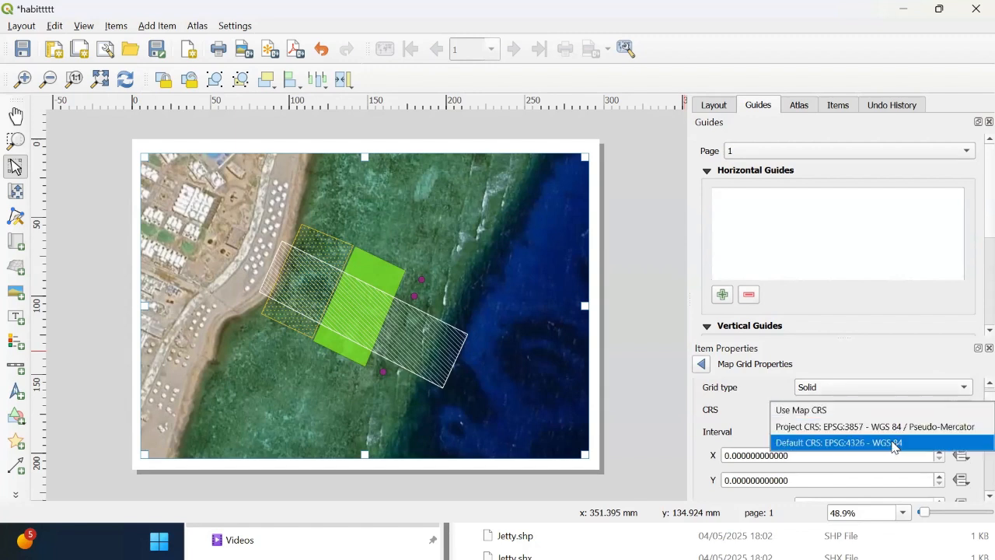
pyautogui.click(895, 441)
pyautogui.click(890, 436)
pyautogui.click(971, 400)
pyautogui.click(963, 431)
pyautogui.click(936, 450)
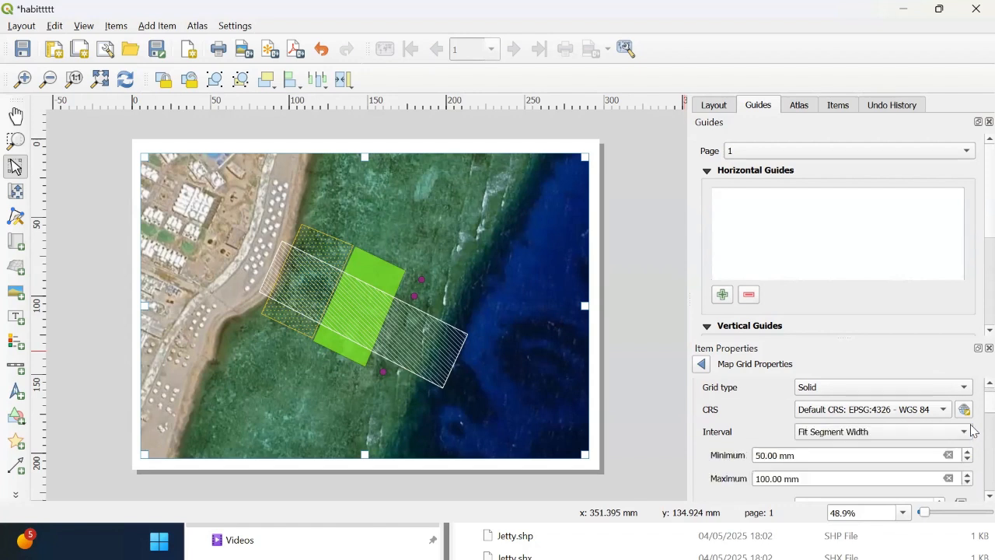
# Step: Increase the grid's minimum segment width to 53 mm
pyautogui.scroll(-3, 971, 428)
pyautogui.scroll(1, 971, 417)
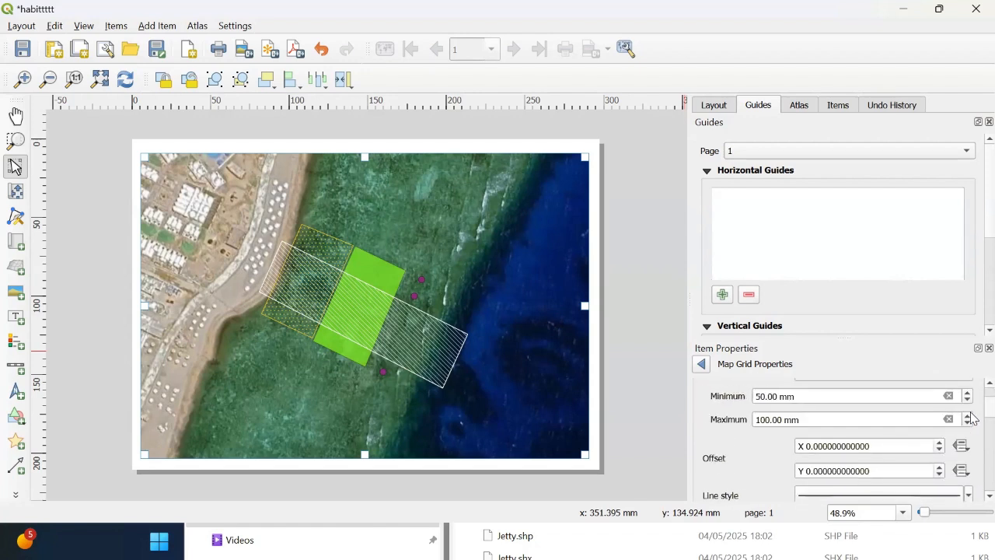
pyautogui.doubleClick(967, 394)
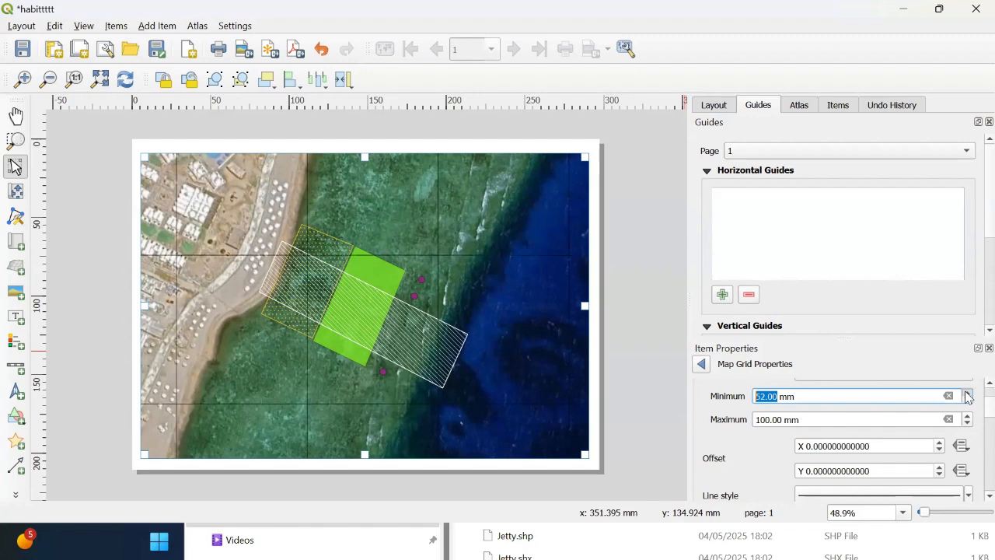
# Step: Enable coordinate labels on the grid
pyautogui.scroll(-5, 971, 419)
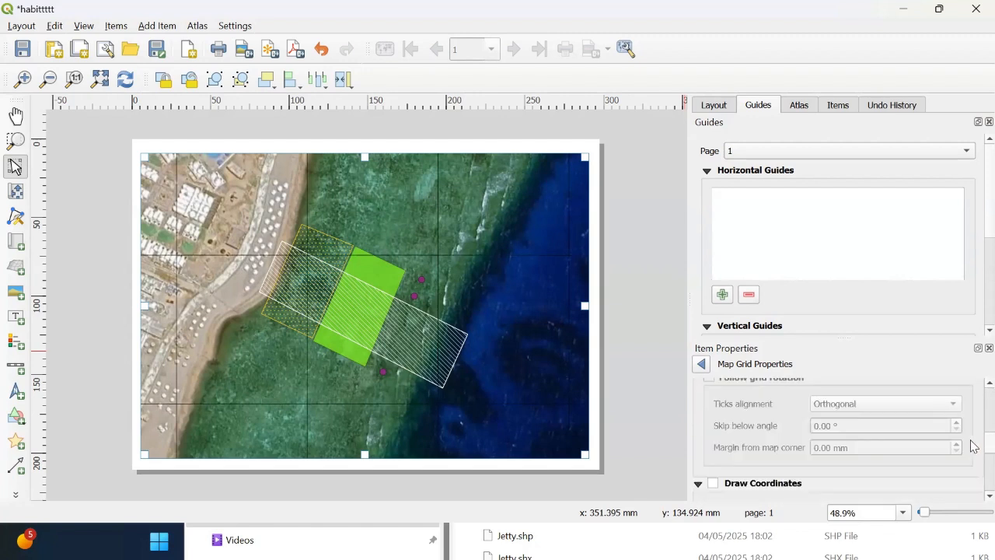
pyautogui.scroll(-2, 971, 450)
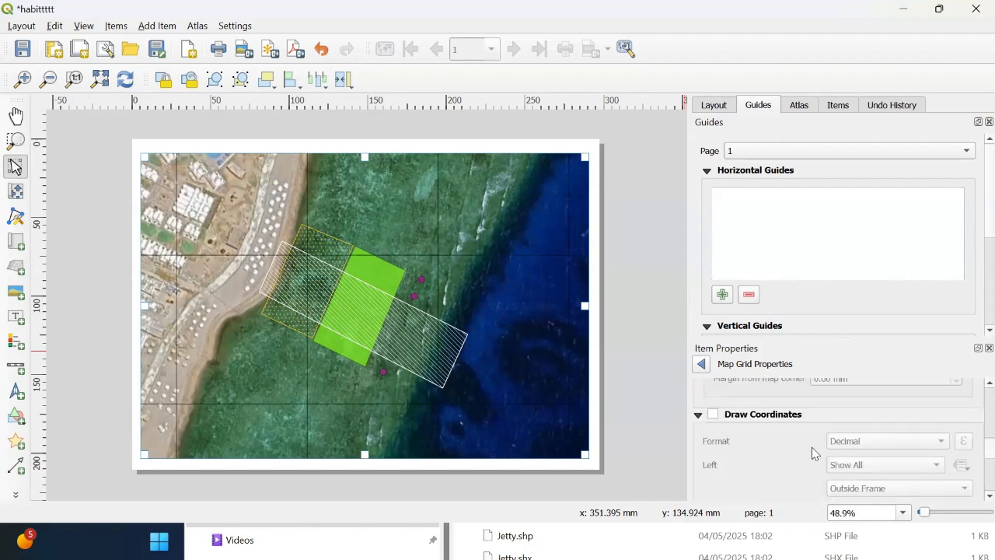
pyautogui.click(714, 414)
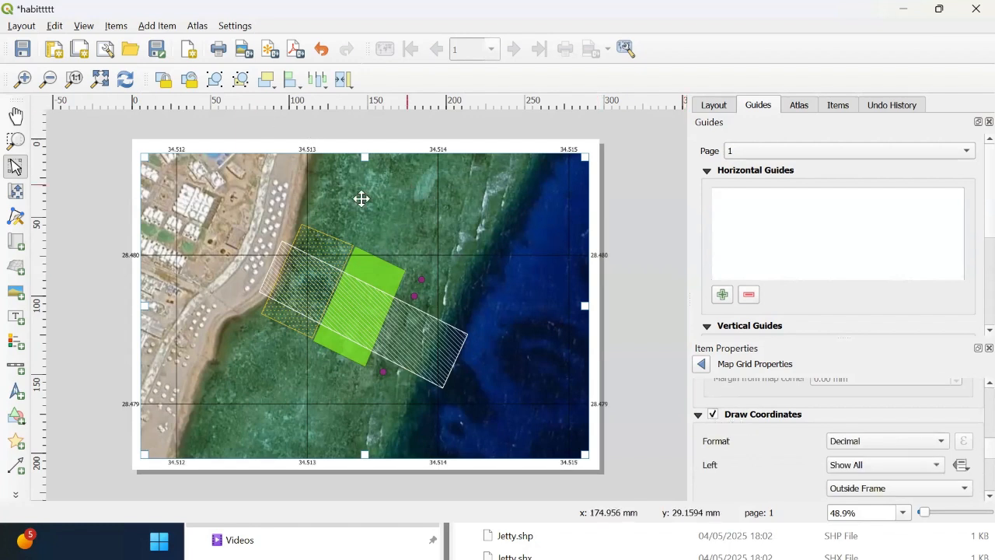
# Step: Set the left-side coordinate labels to Vertical Ascending direction
pyautogui.scroll(-1, 972, 448)
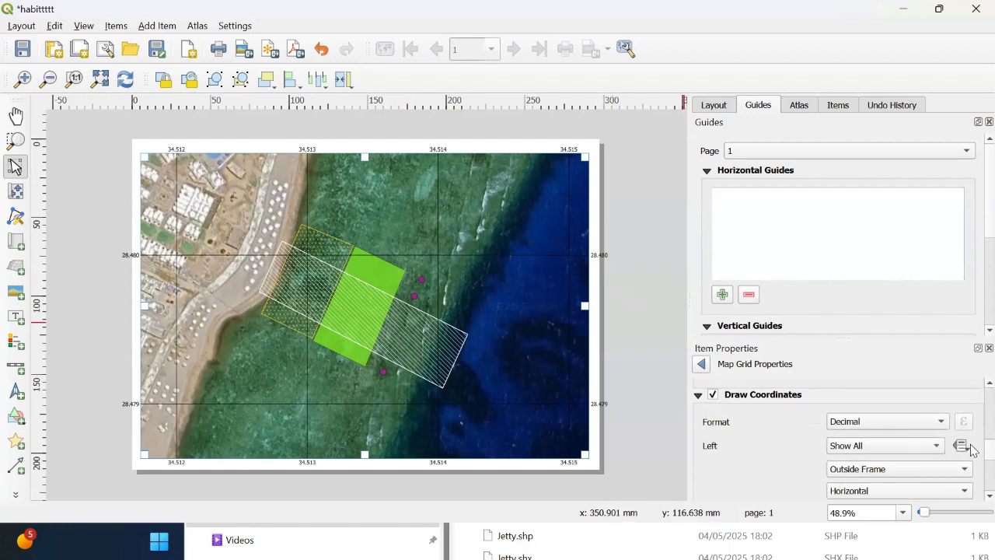
pyautogui.scroll(-1, 971, 449)
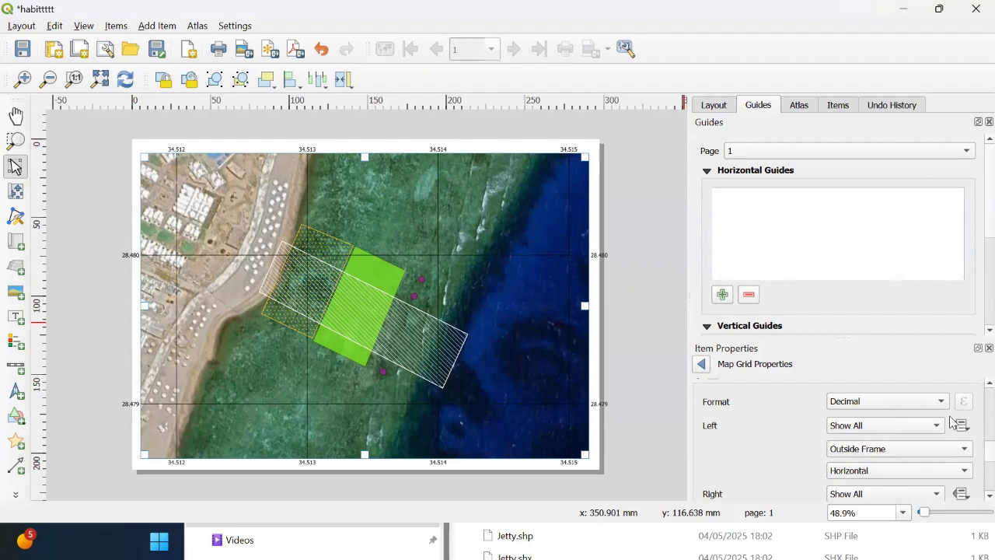
pyautogui.click(858, 454)
pyautogui.click(838, 475)
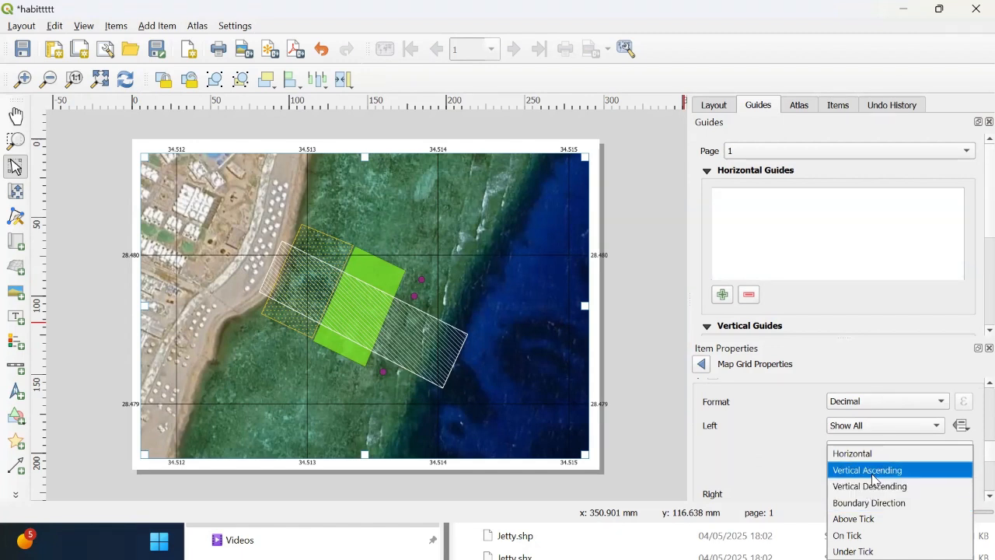
pyautogui.click(873, 472)
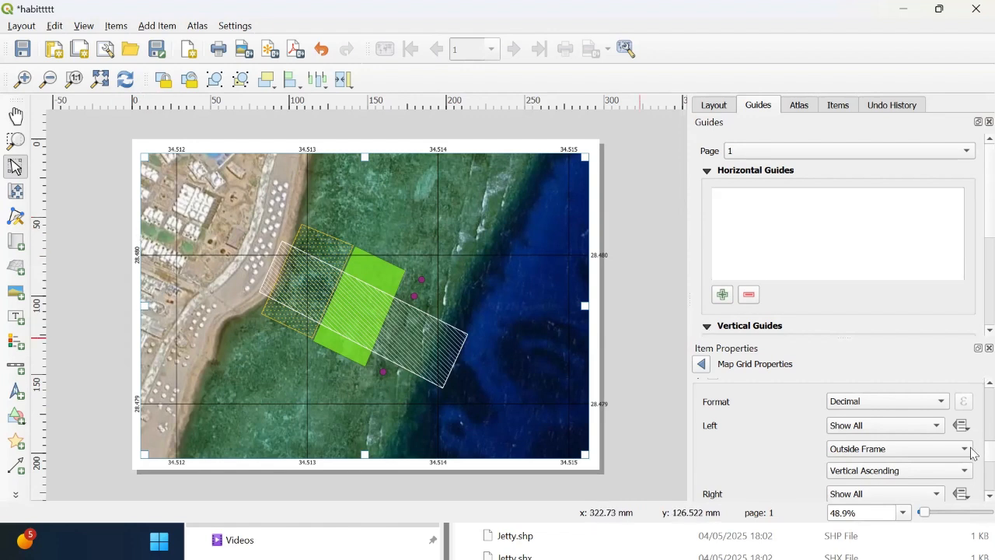
# Step: Set the right-side coordinate labels to Vertical Ascending direction
pyautogui.scroll(-2, 973, 460)
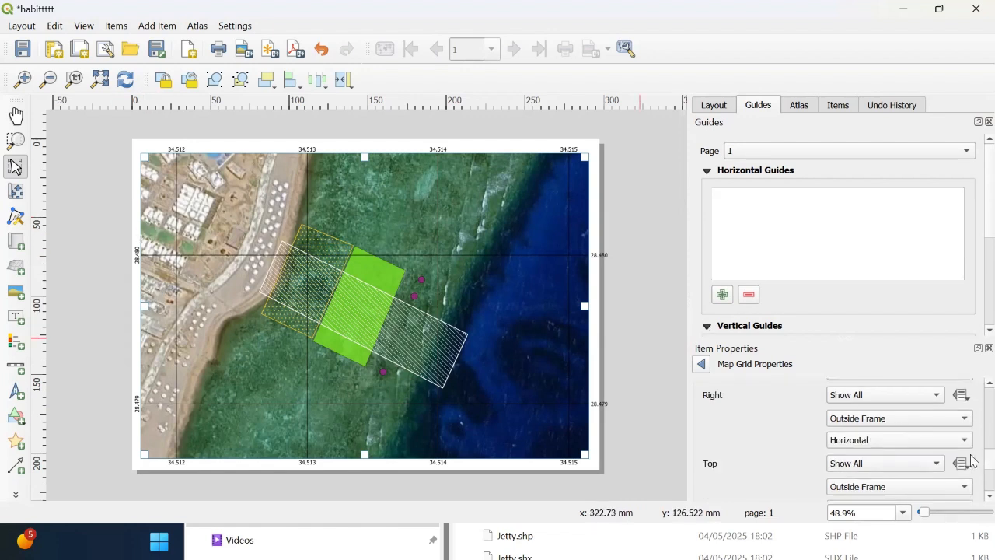
pyautogui.click(877, 440)
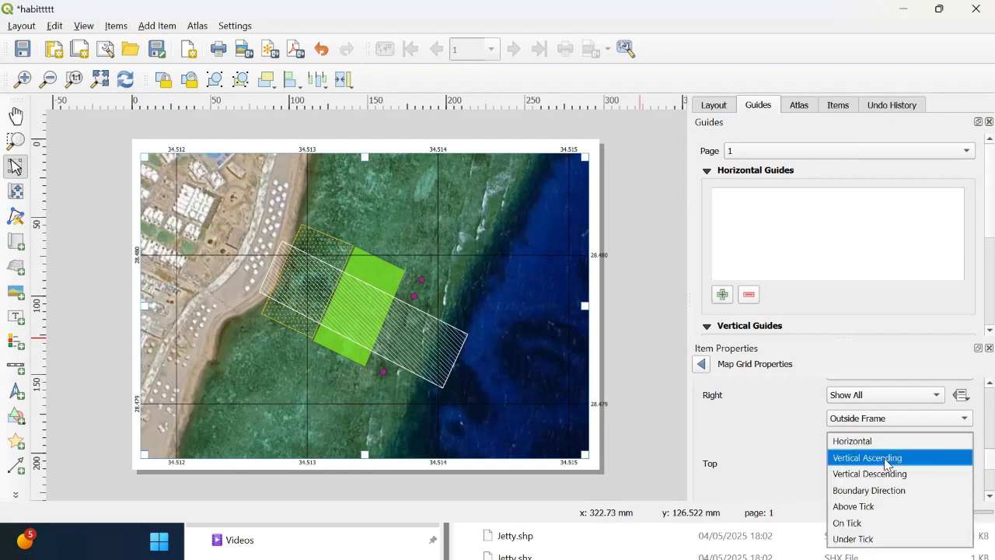
pyautogui.click(886, 458)
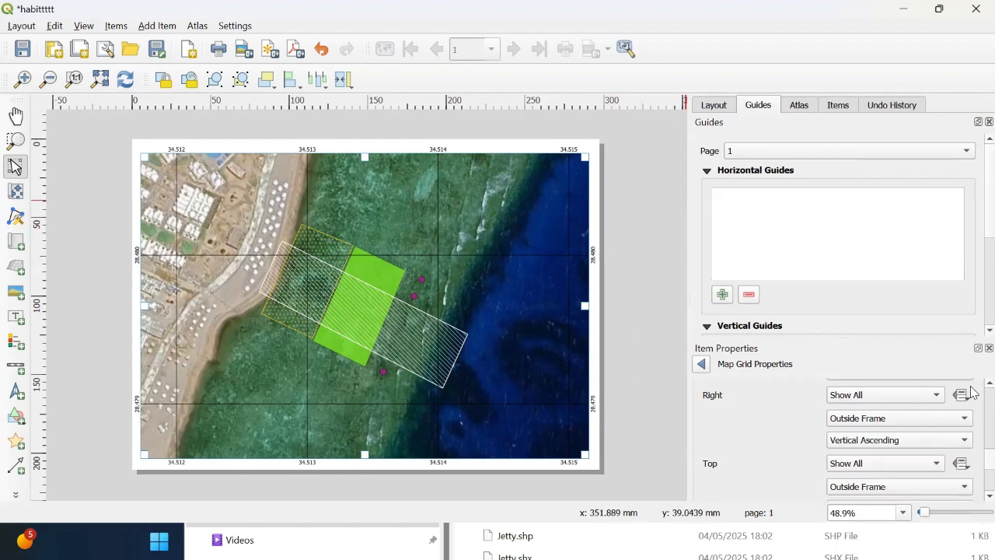
# Step: Lower the grid line symbol's opacity to 34%
pyautogui.scroll(10, 972, 462)
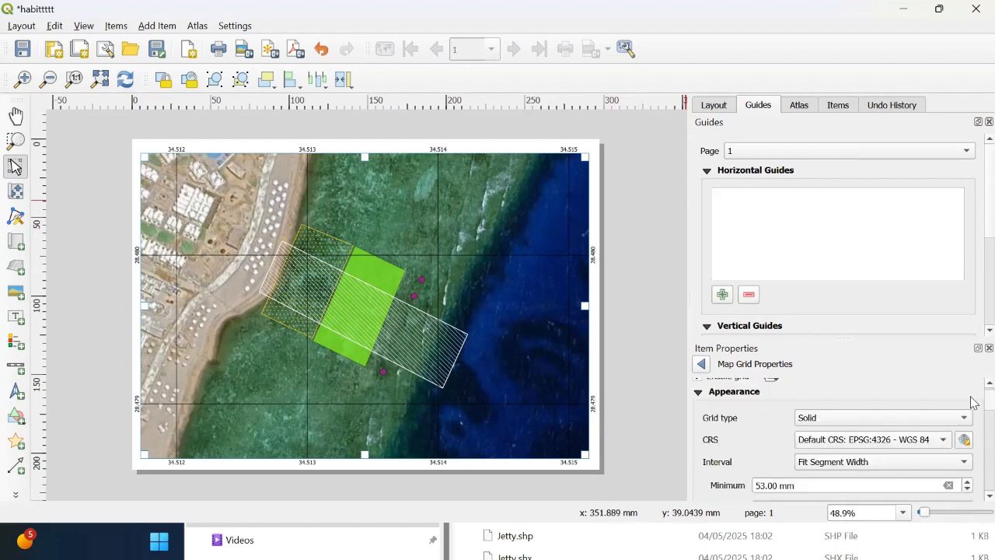
pyautogui.scroll(-4, 973, 402)
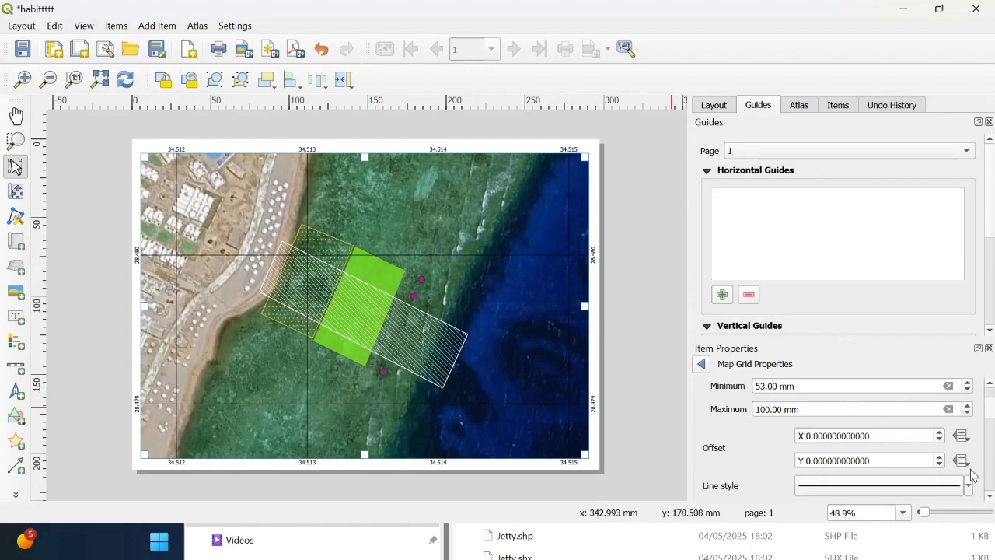
pyautogui.click(914, 486)
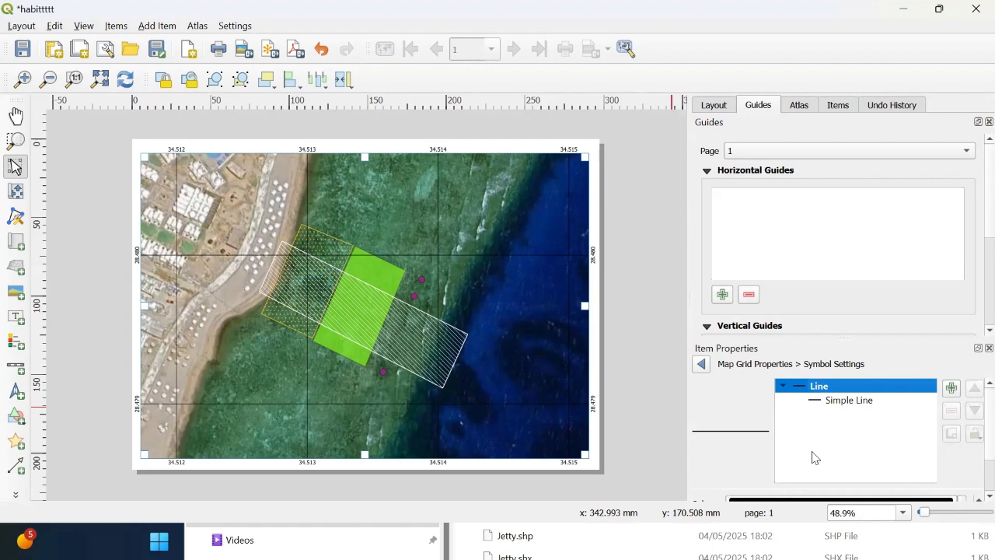
pyautogui.scroll(-3, 973, 423)
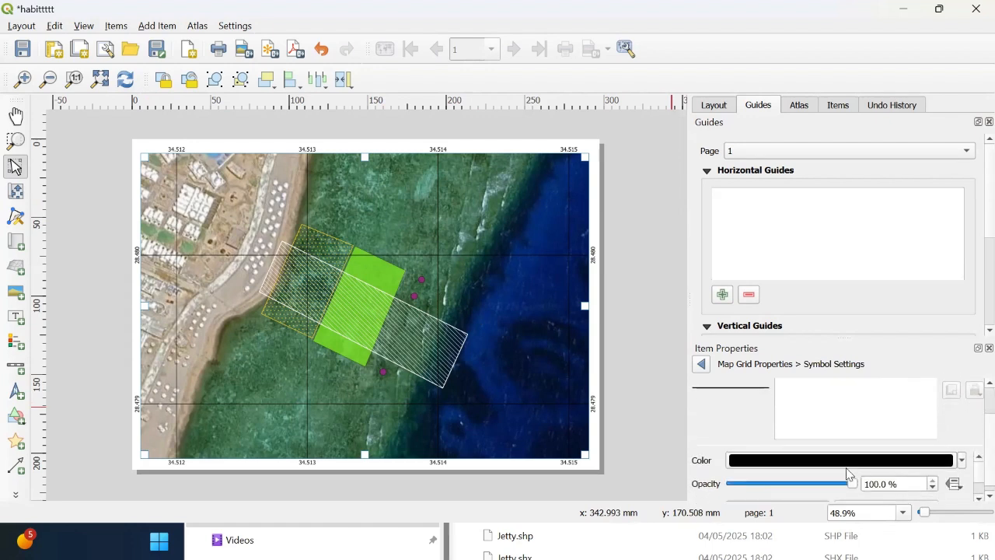
pyautogui.moveTo(799, 486); pyautogui.dragTo(772, 483)
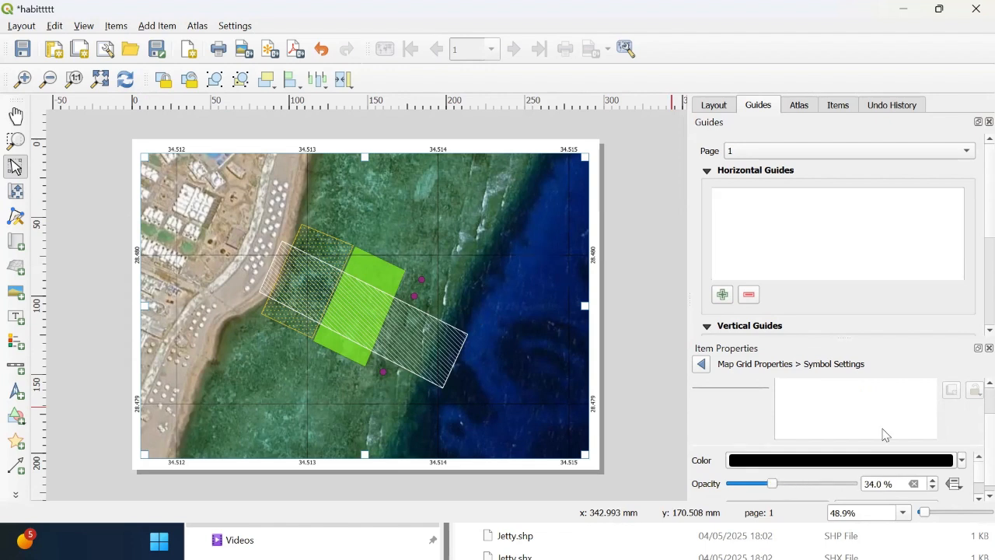
pyautogui.click(702, 366)
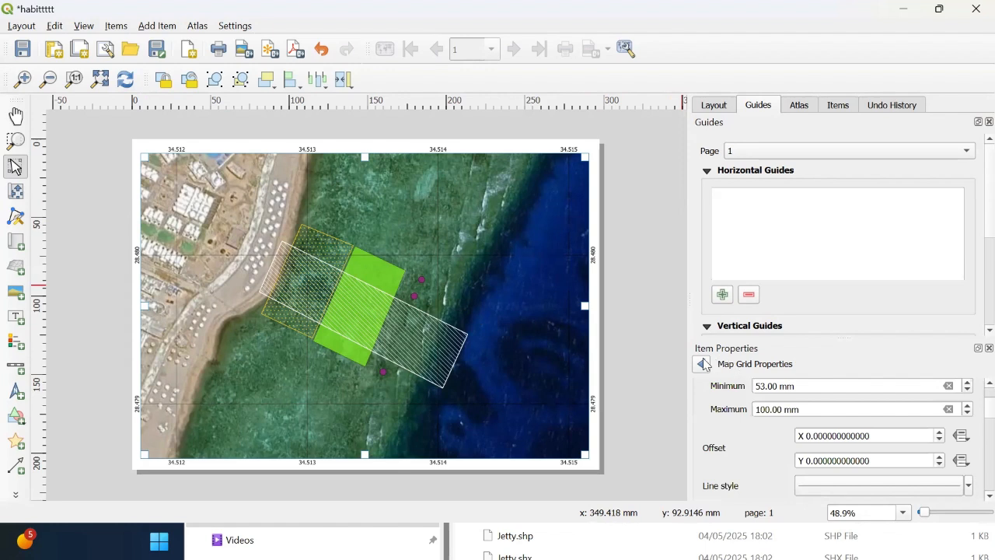
# Step: Enable a frame around the map item, then deselect it
pyautogui.scroll(-3, 972, 422)
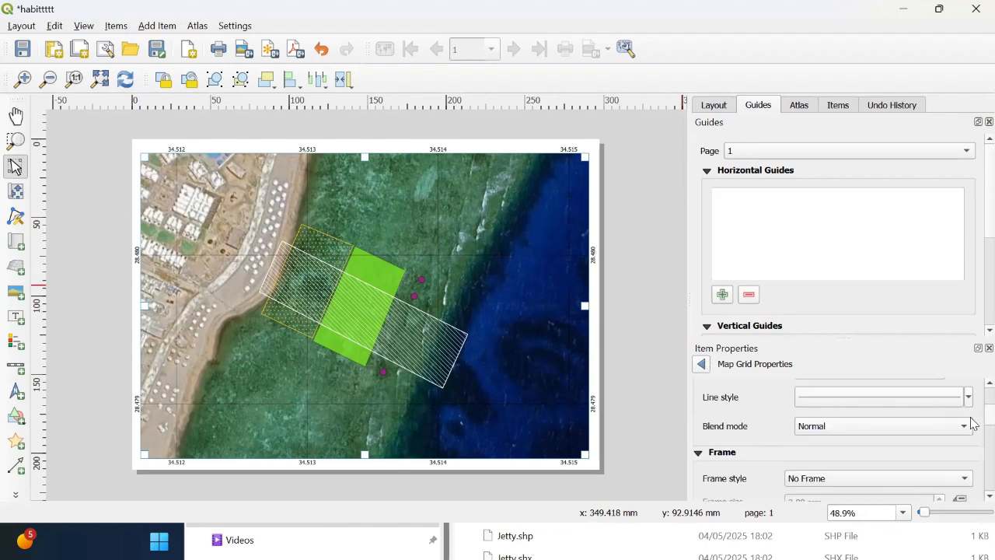
pyautogui.scroll(3, 972, 416)
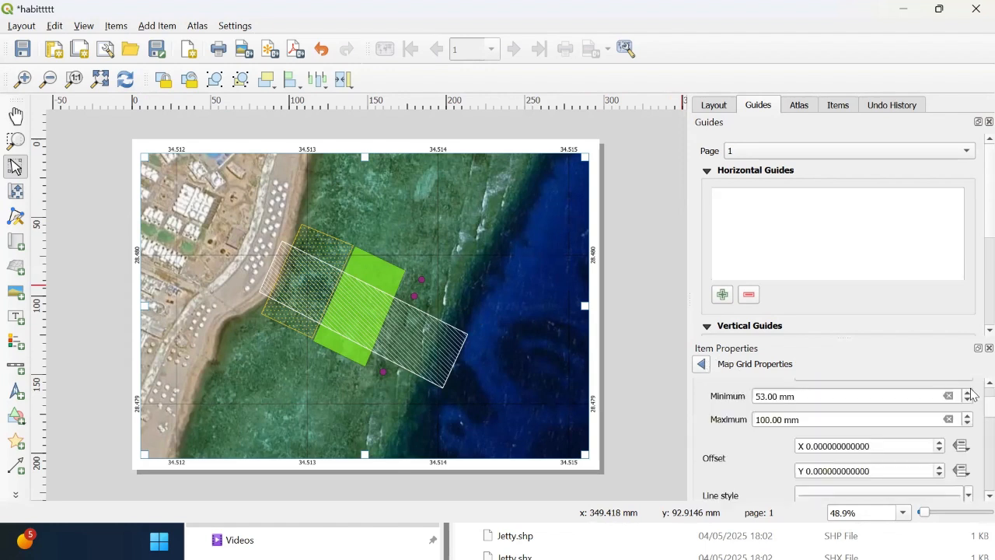
pyautogui.scroll(5, 971, 396)
pyautogui.click(703, 364)
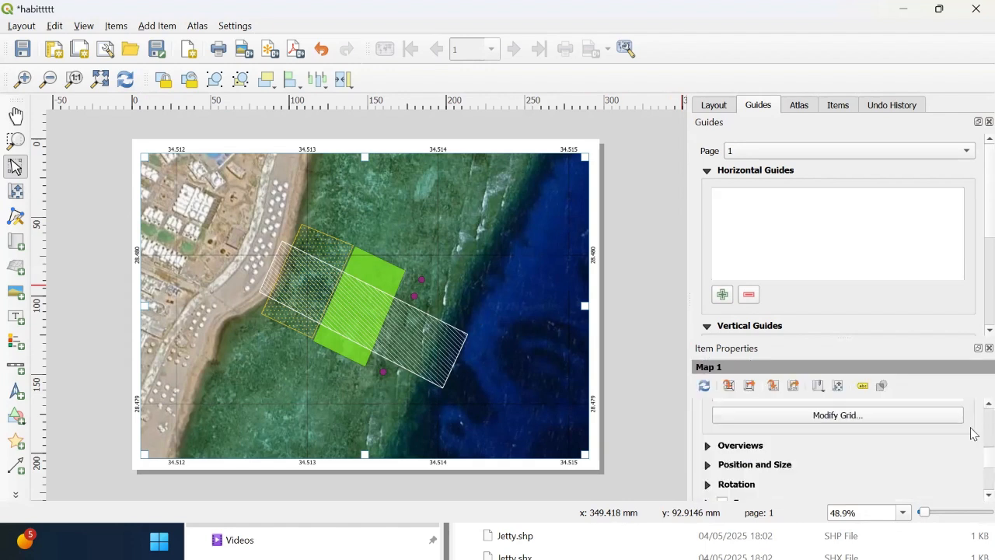
pyautogui.scroll(-2, 973, 466)
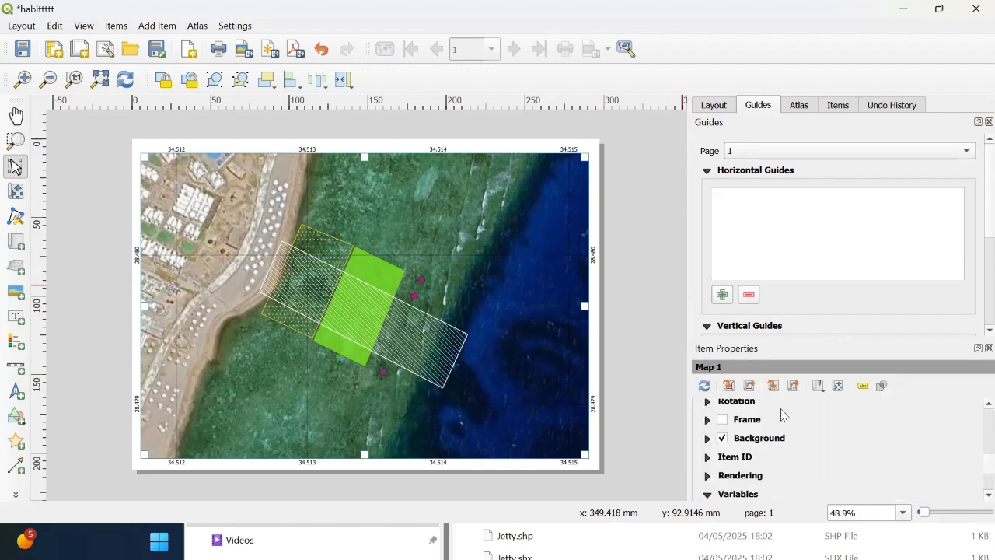
pyautogui.click(722, 419)
pyautogui.click(628, 299)
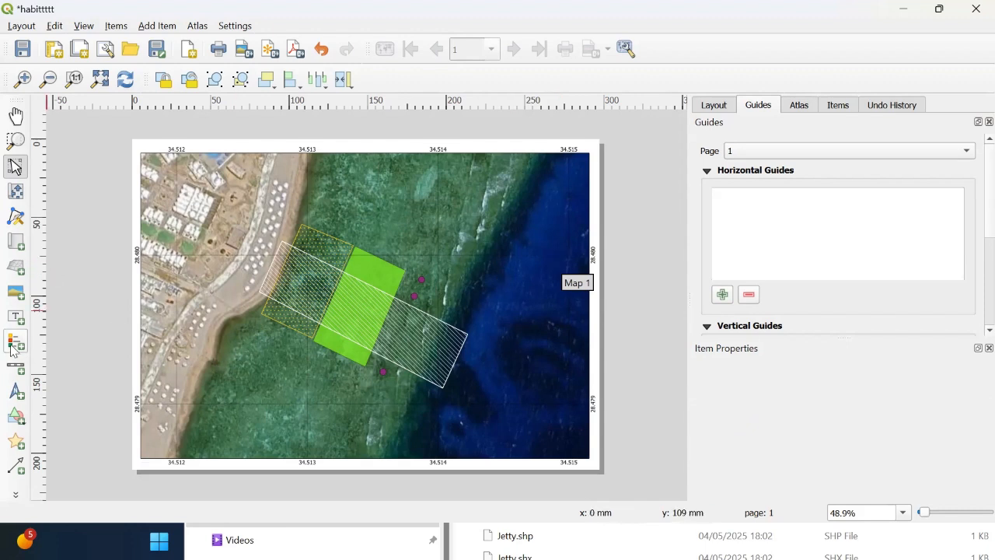
# Step: Add a north arrow picture near the map's upper-right corner
pyautogui.click(17, 390)
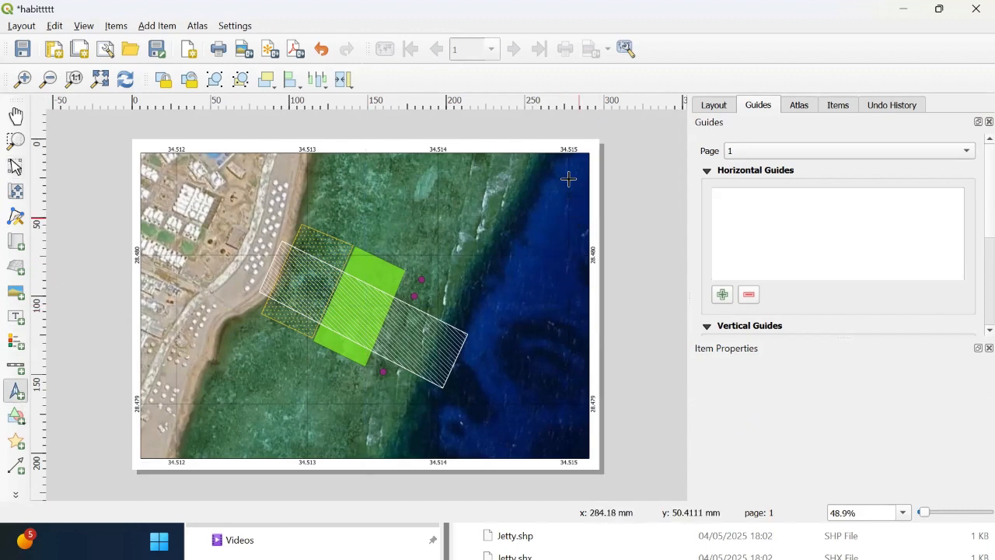
pyautogui.click(510, 260)
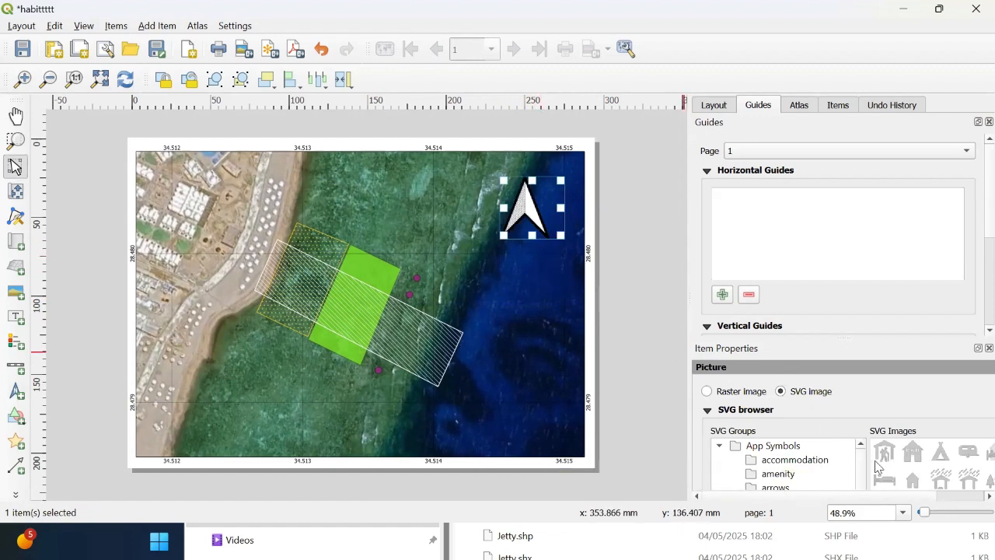
pyautogui.scroll(-2, 798, 470)
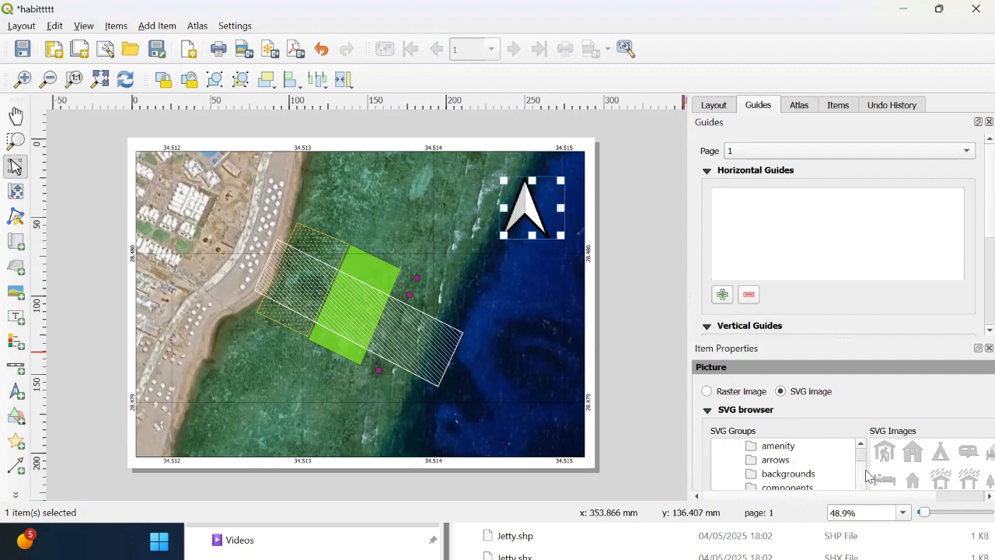
# Step: Replace the north arrow picture with an N-labelled arrow SVG from the arrows group and shrink it slightly
pyautogui.click(778, 473)
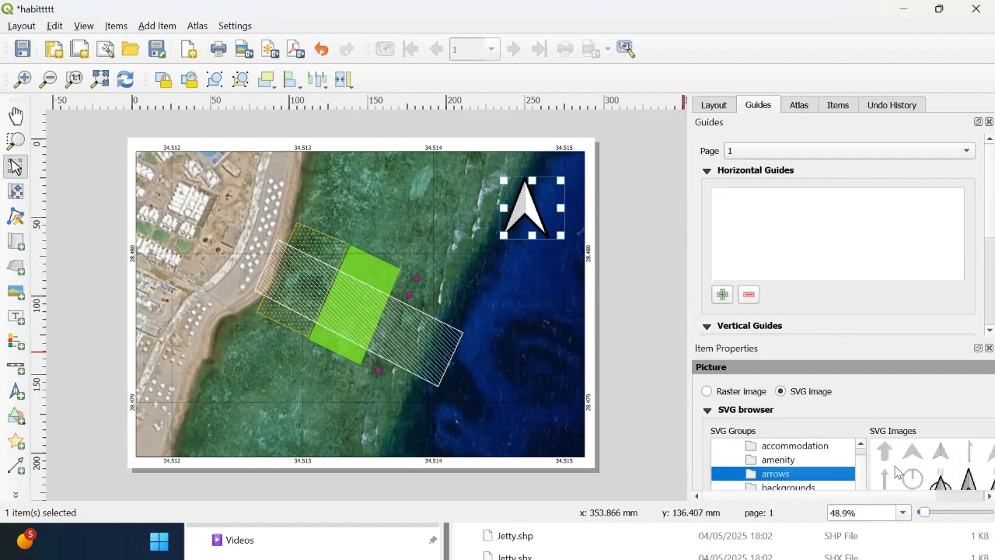
pyautogui.click(941, 485)
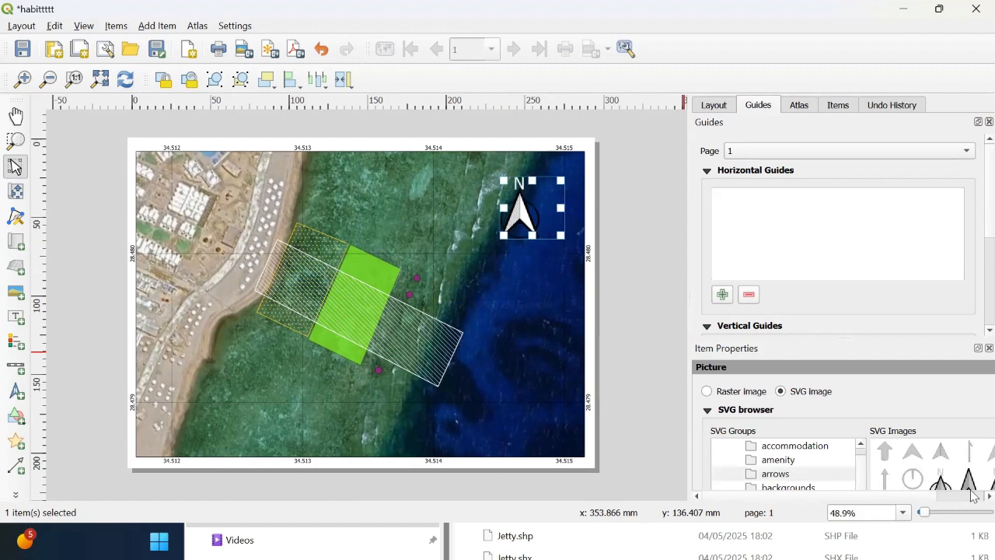
pyautogui.click(969, 482)
pyautogui.click(971, 462)
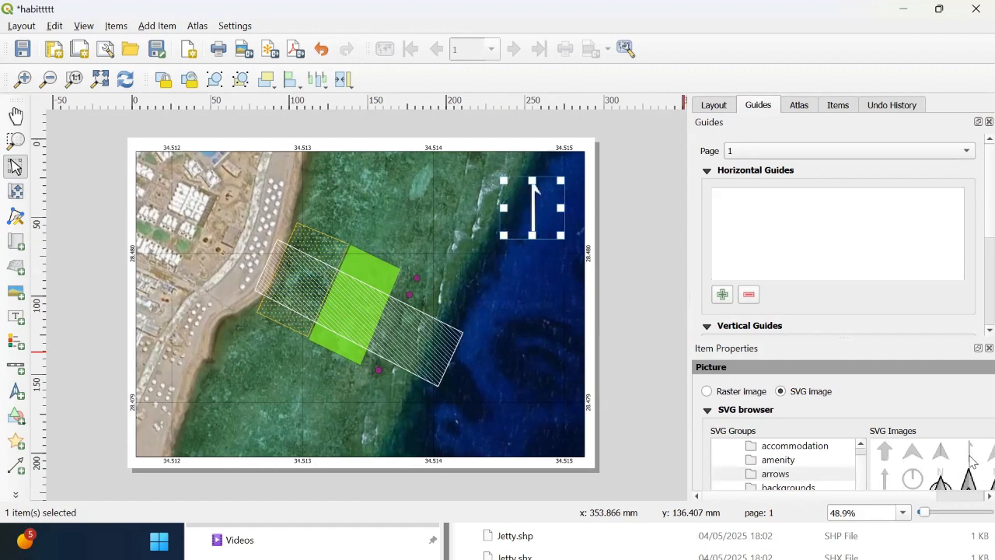
pyautogui.click(939, 458)
pyautogui.click(916, 463)
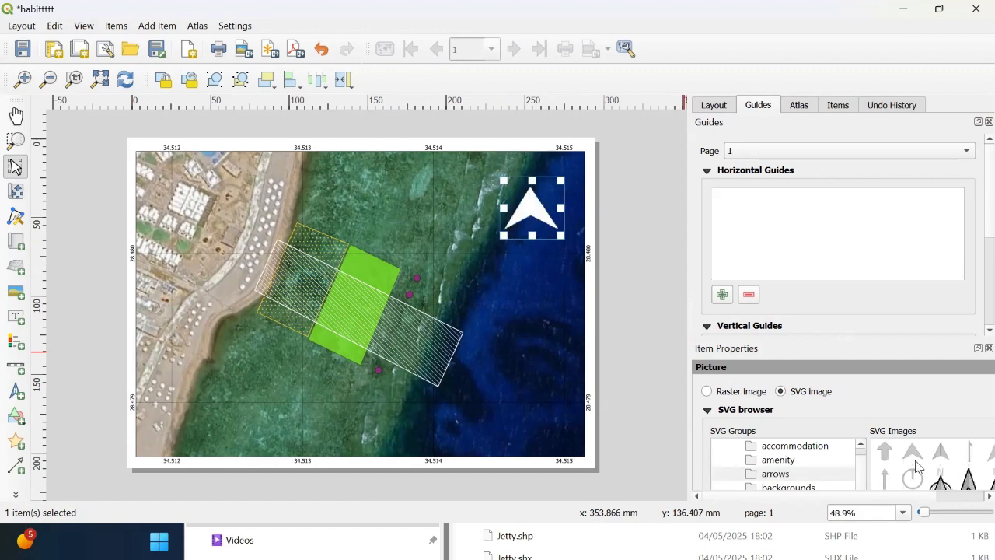
pyautogui.click(909, 482)
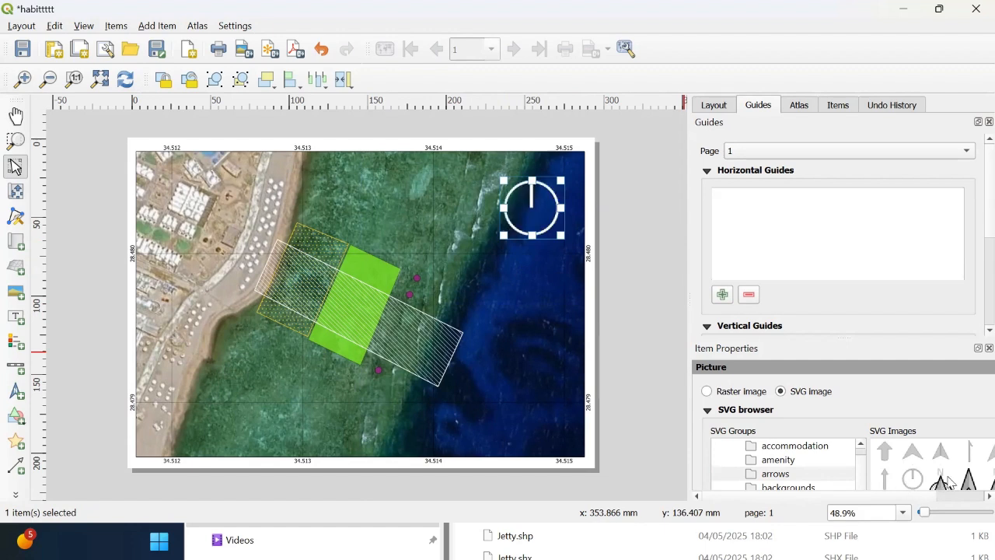
pyautogui.click(945, 482)
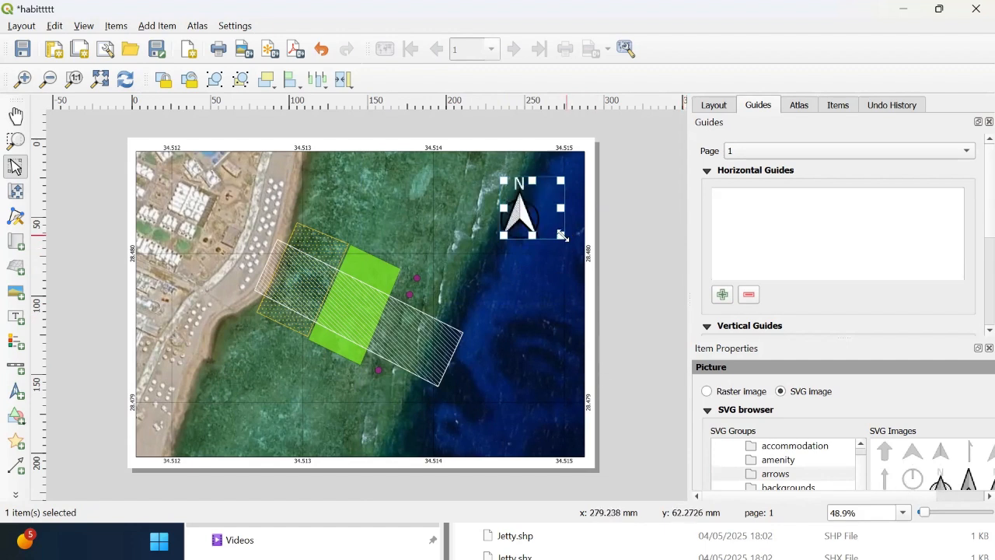
pyautogui.moveTo(562, 236); pyautogui.dragTo(548, 211)
pyautogui.click(617, 227)
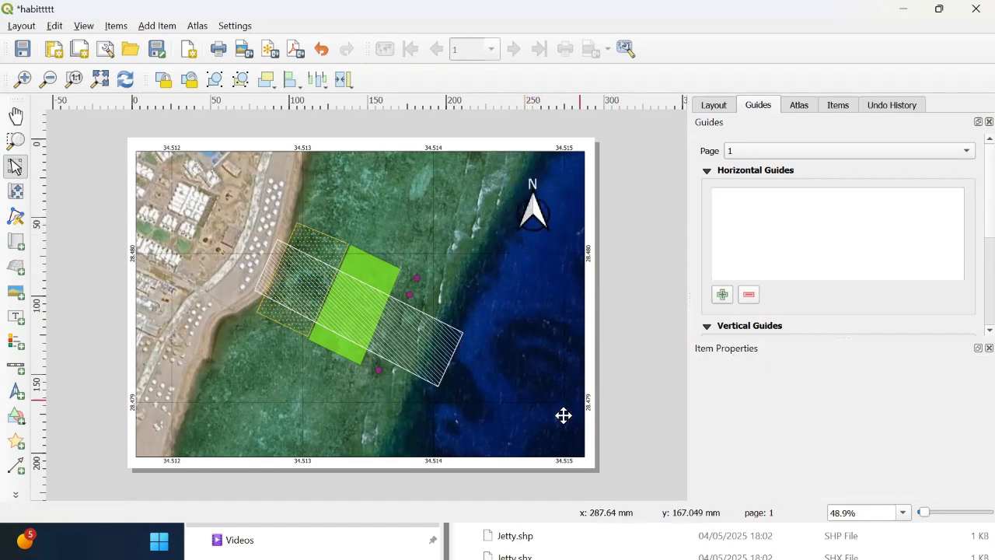
# Step: Add a scale bar and move it to the map's lower-left corner
pyautogui.click(16, 366)
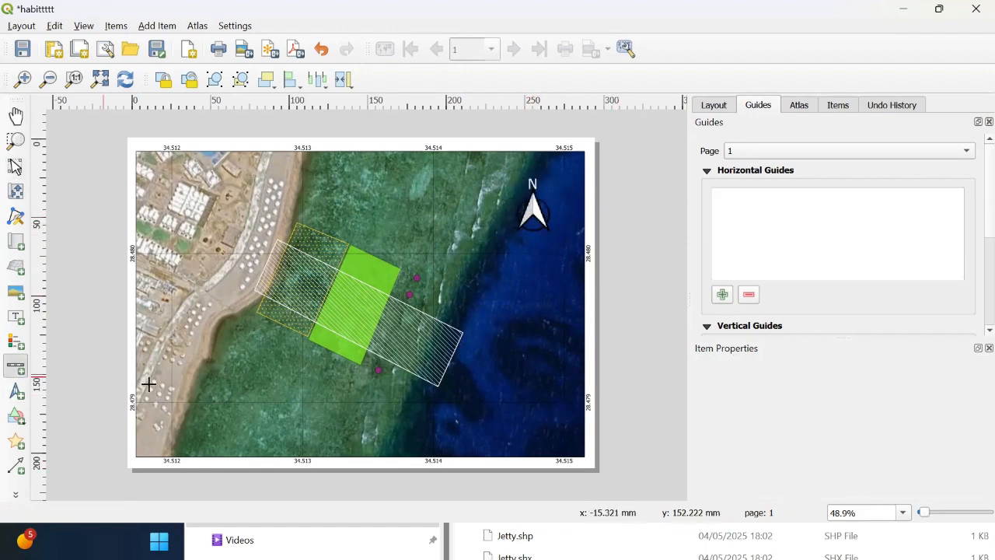
pyautogui.moveTo(573, 432); pyautogui.dragTo(454, 443)
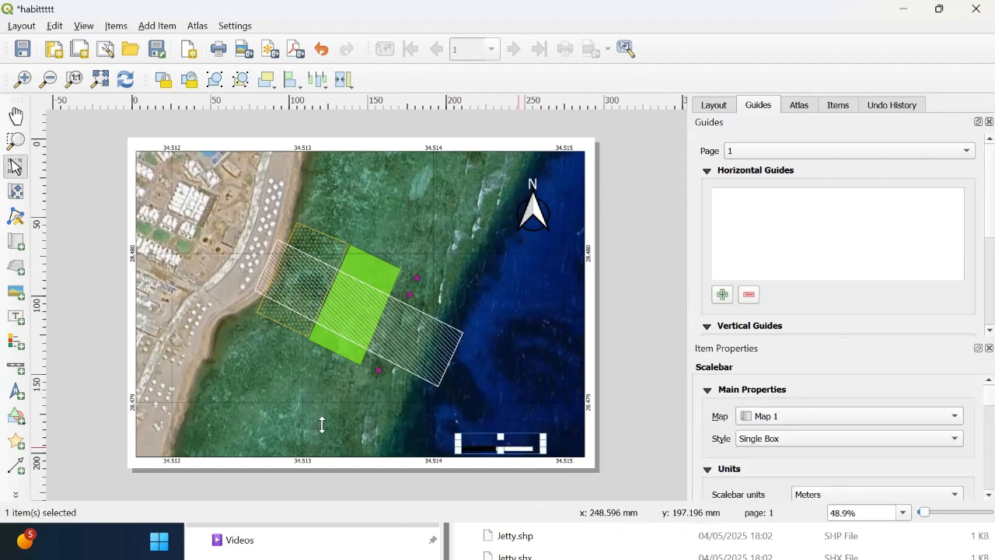
pyautogui.moveTo(509, 449); pyautogui.dragTo(247, 444)
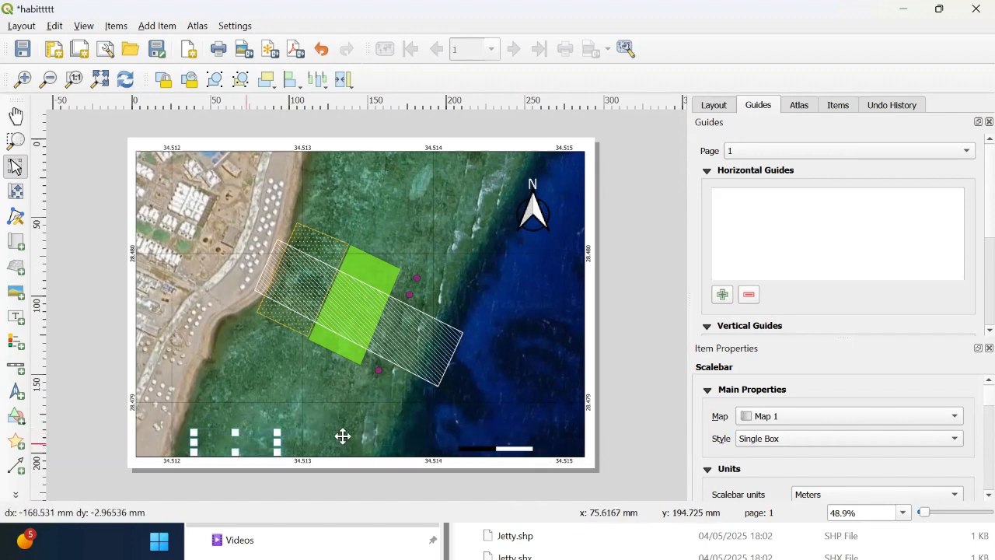
pyautogui.moveTo(342, 436); pyautogui.dragTo(343, 436)
# Step: Set the scale bar style to Line Ticks Up and nudge the bar slightly within the lower-left corner
pyautogui.click(921, 446)
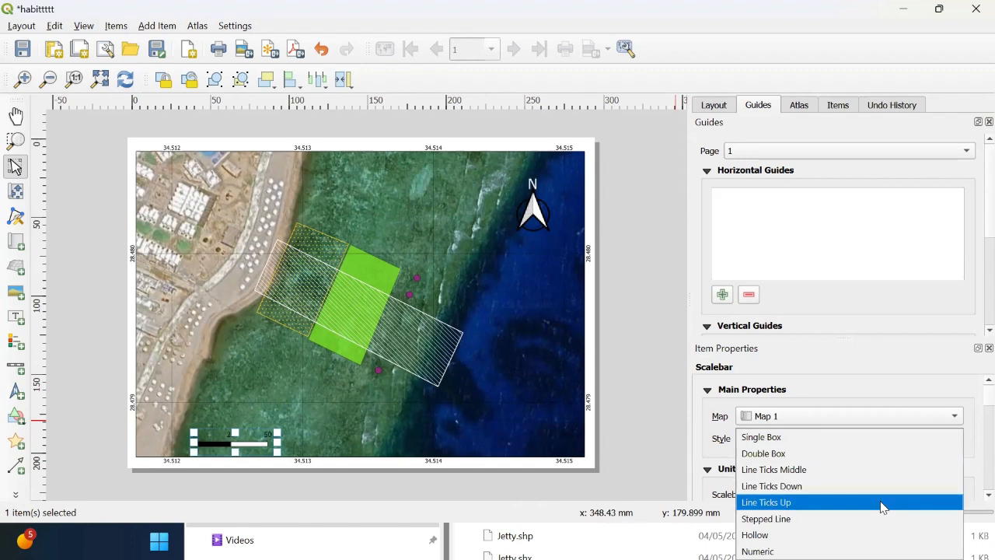
pyautogui.click(787, 502)
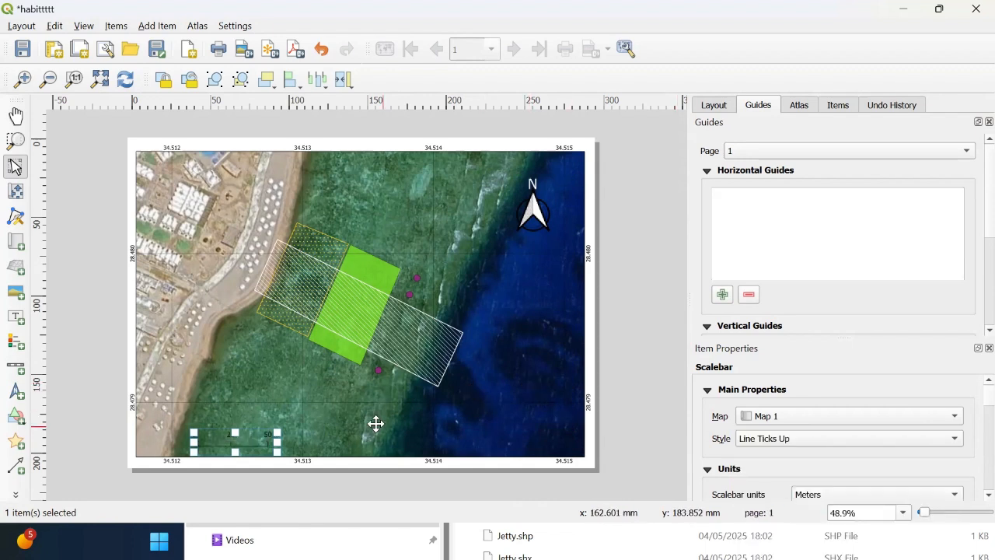
pyautogui.click(289, 417)
pyautogui.click(272, 437)
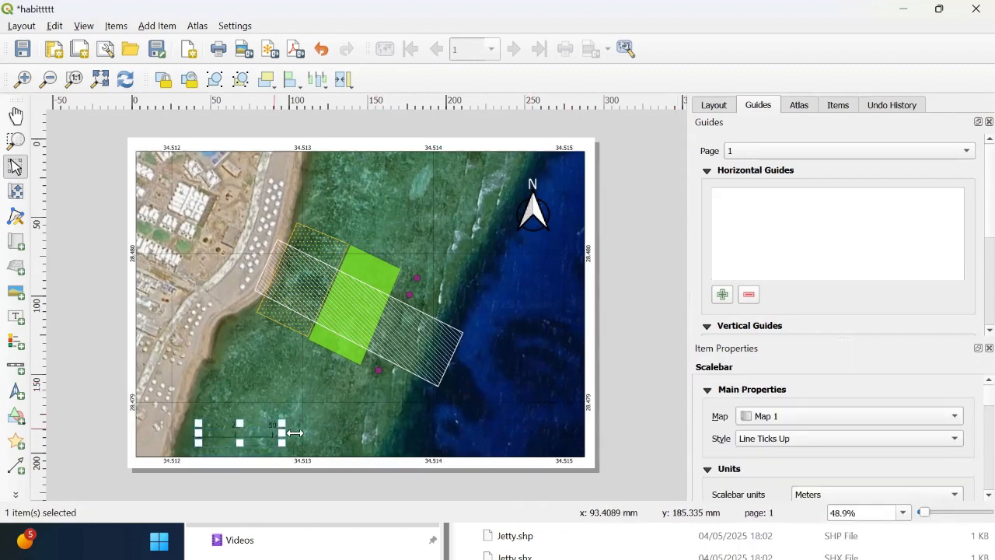
pyautogui.moveTo(264, 431); pyautogui.dragTo(249, 439)
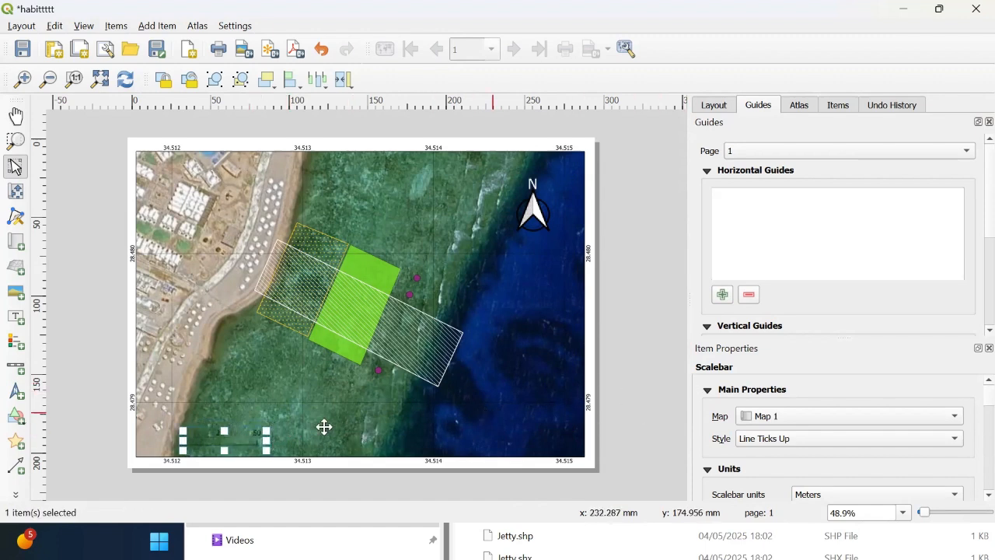
pyautogui.moveTo(237, 440); pyautogui.dragTo(243, 440)
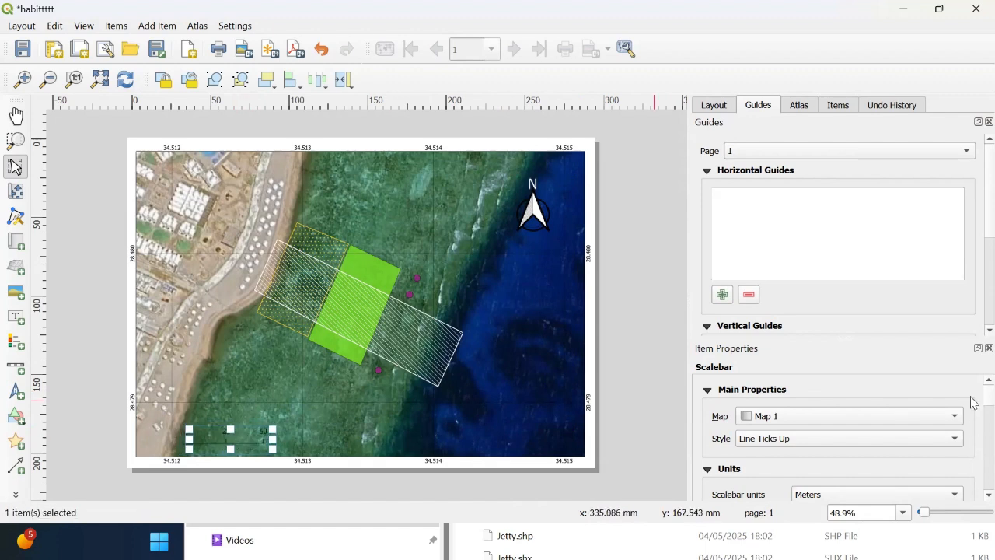
# Step: Scroll through the scale bar's units, segments and style options
pyautogui.scroll(-5, 972, 408)
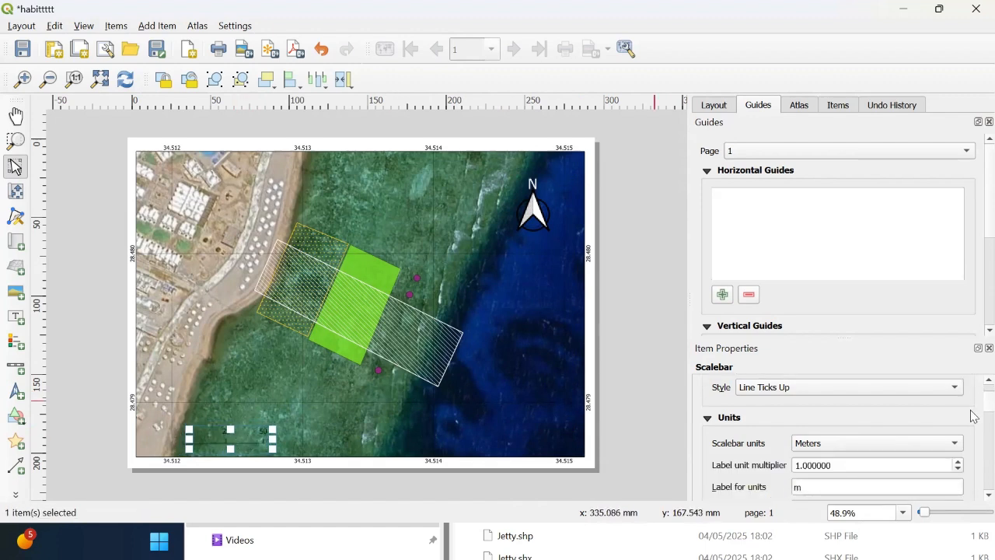
pyautogui.scroll(-6, 974, 443)
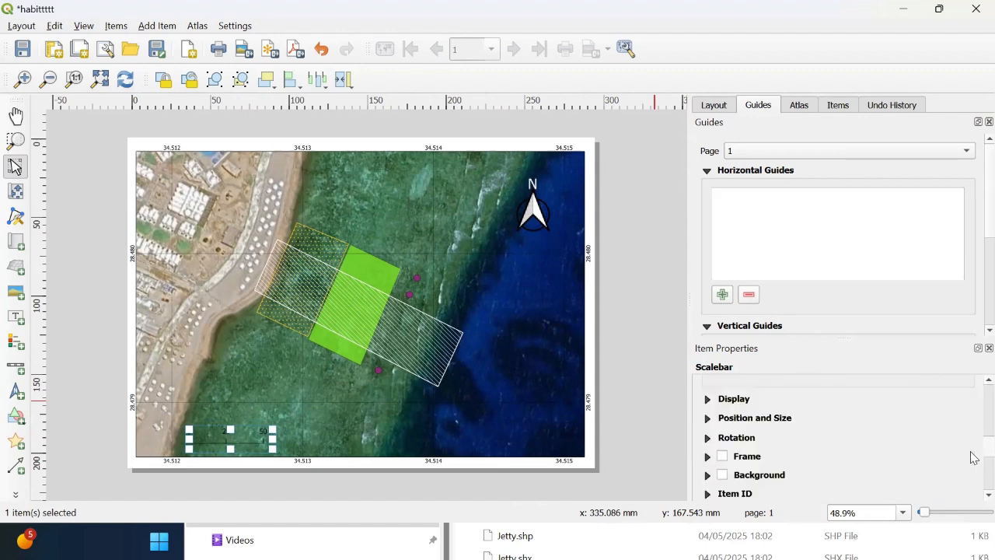
pyautogui.scroll(1, 973, 453)
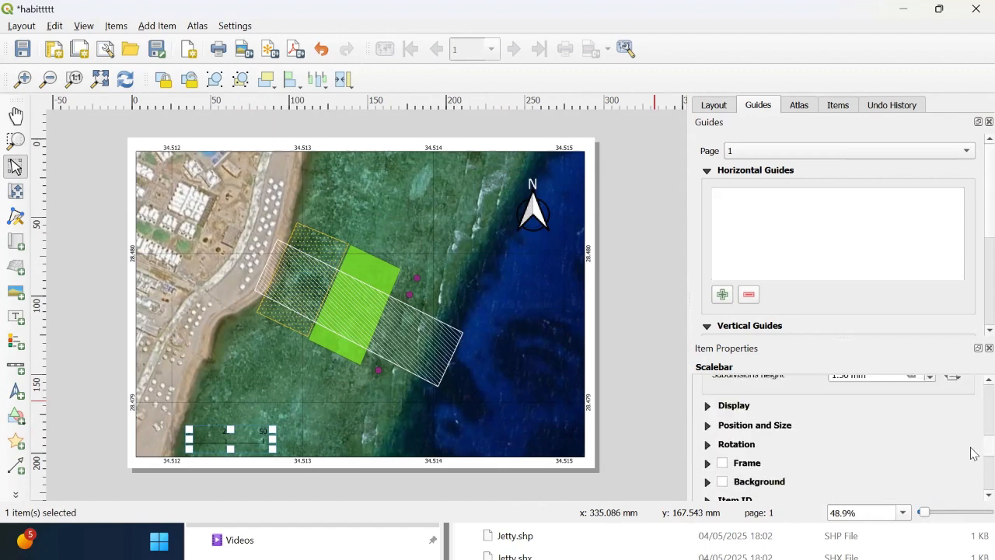
pyautogui.scroll(5, 971, 443)
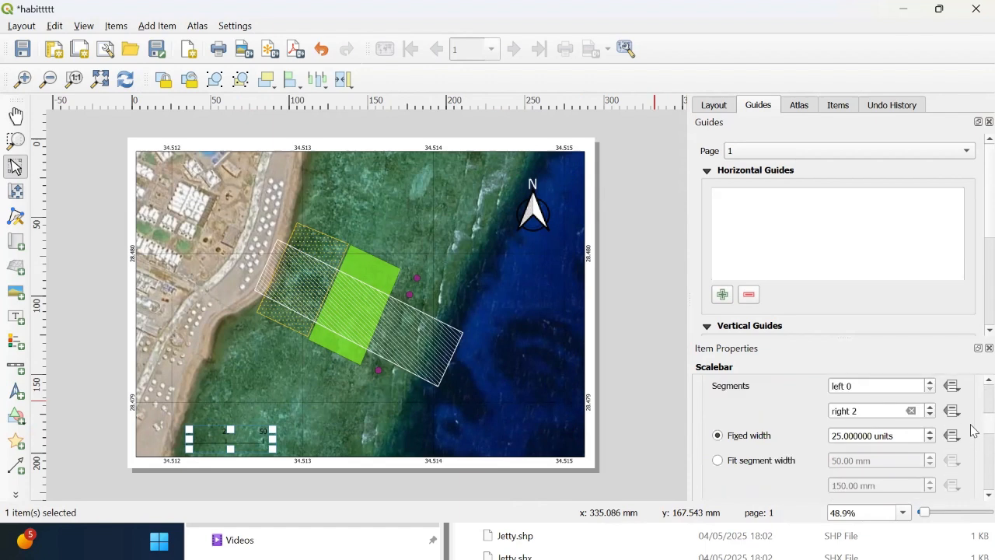
pyautogui.scroll(3, 974, 423)
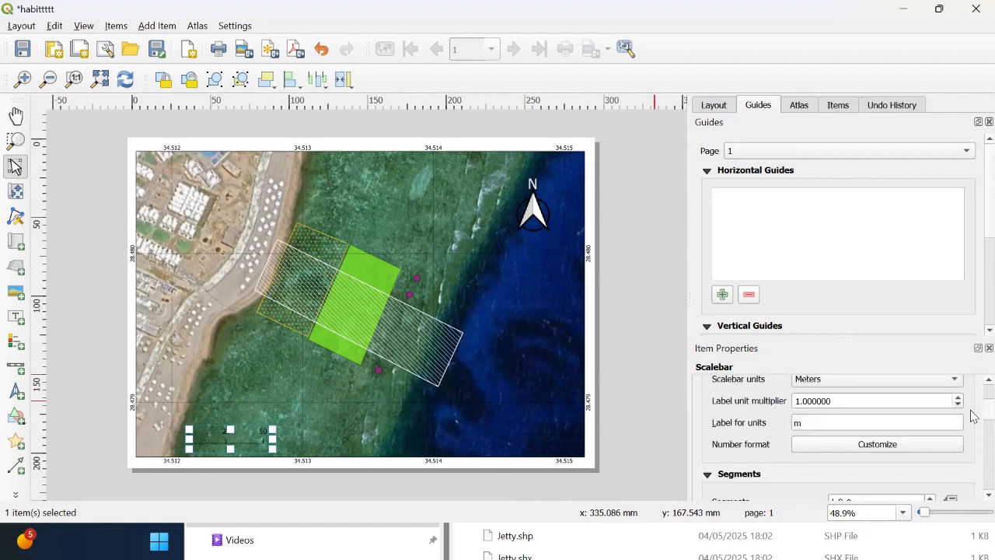
pyautogui.scroll(2, 973, 416)
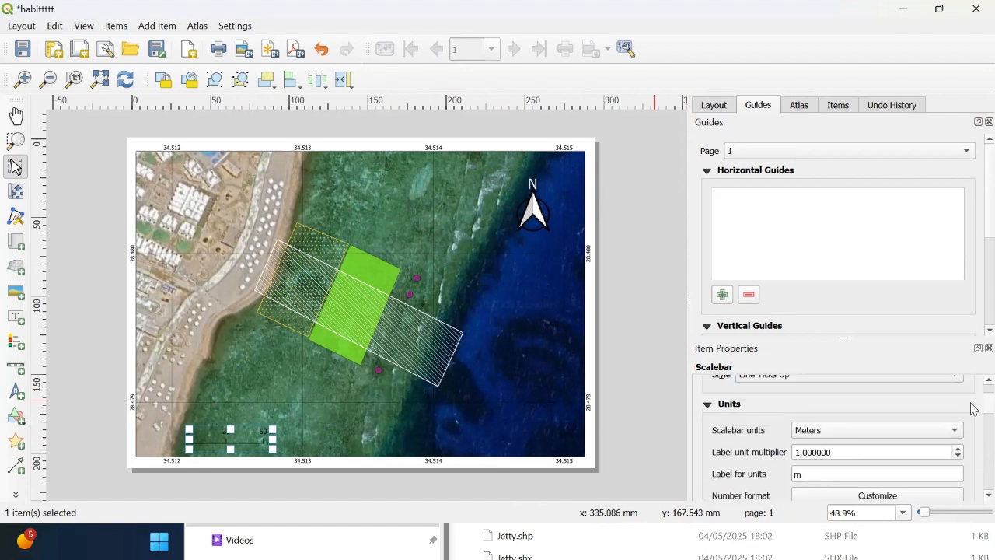
pyautogui.scroll(3, 973, 406)
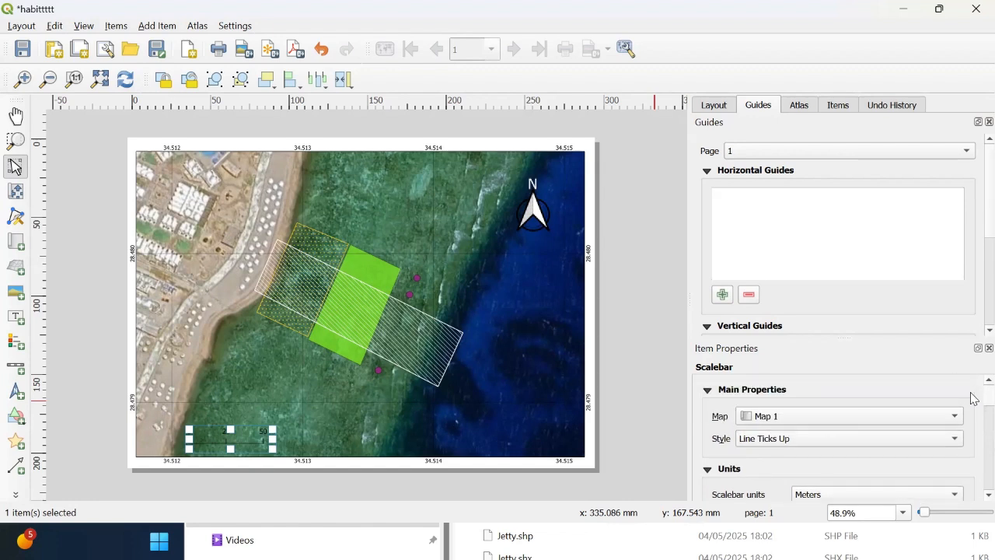
pyautogui.click(932, 438)
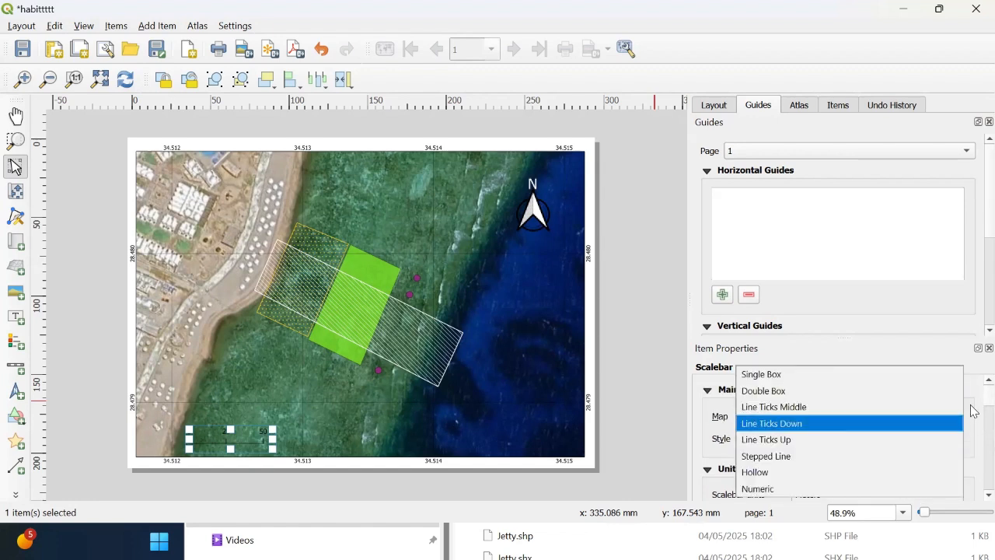
pyautogui.click(973, 411)
# Step: Inspect the scale bar's segment and Position and Size settings
pyautogui.scroll(-4, 973, 419)
pyautogui.scroll(-2, 973, 426)
pyautogui.scroll(1, 973, 424)
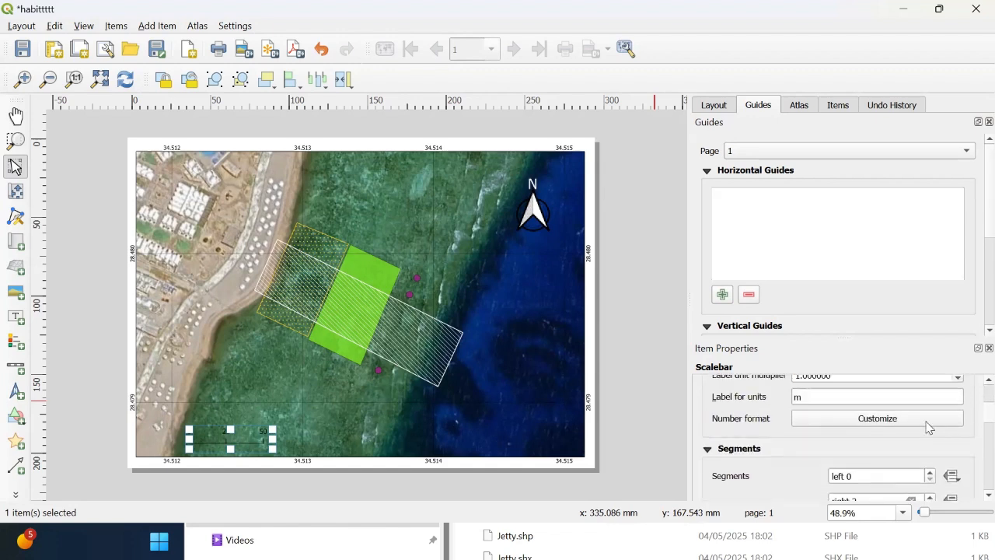
pyautogui.scroll(-2, 972, 423)
pyautogui.scroll(-2, 972, 432)
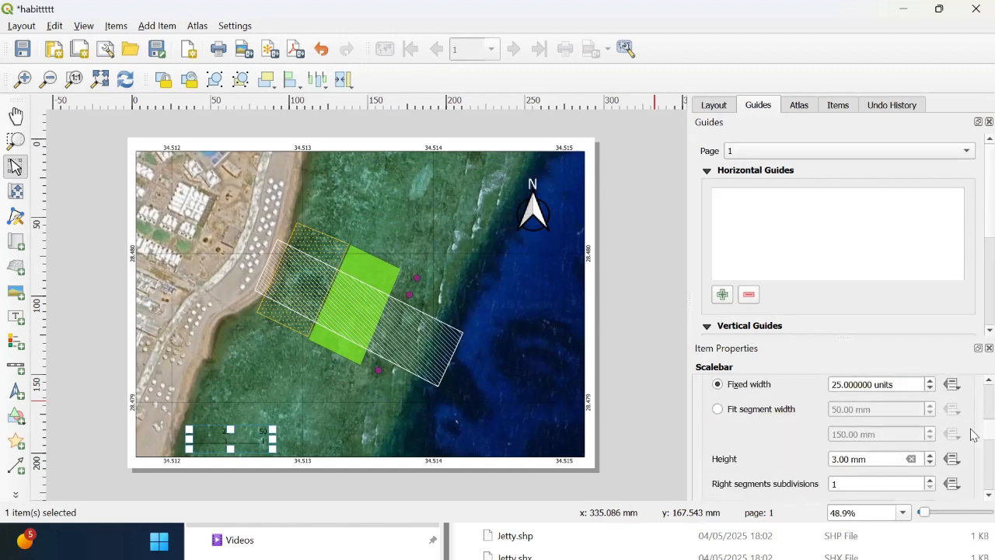
pyautogui.scroll(-5, 973, 435)
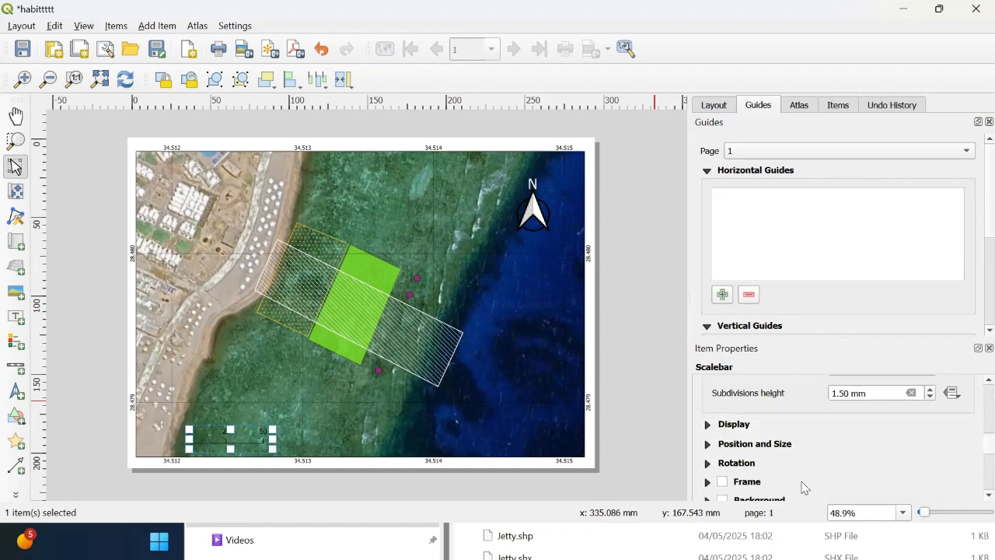
pyautogui.click(709, 444)
pyautogui.scroll(-4, 971, 439)
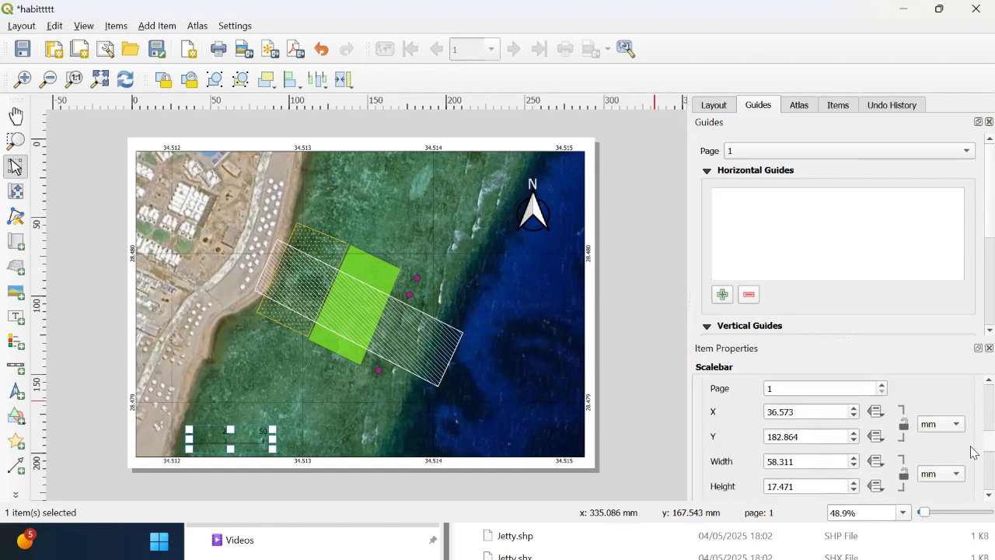
pyautogui.scroll(-2, 973, 461)
pyautogui.scroll(2, 974, 462)
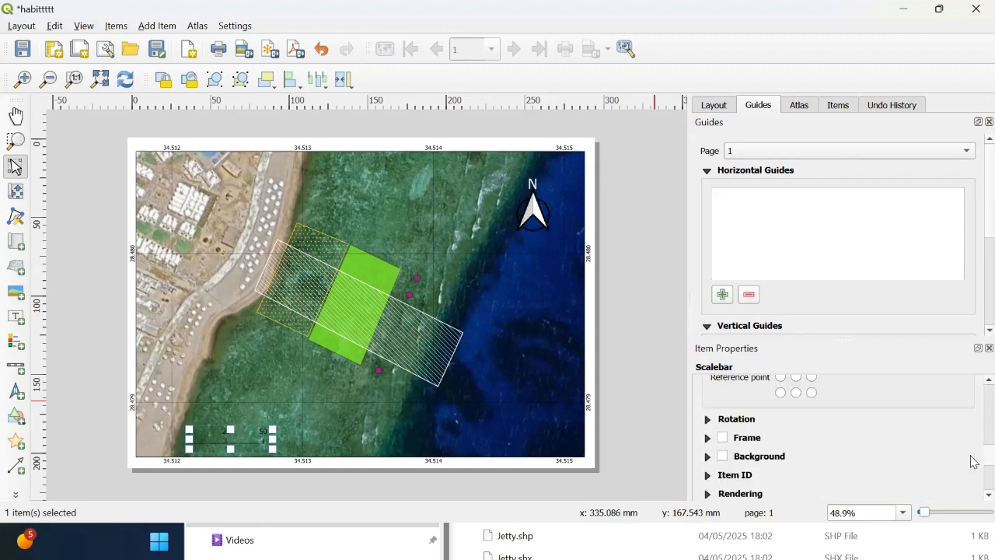
# Step: Try enabling a frame around the scale bar
pyautogui.click(723, 439)
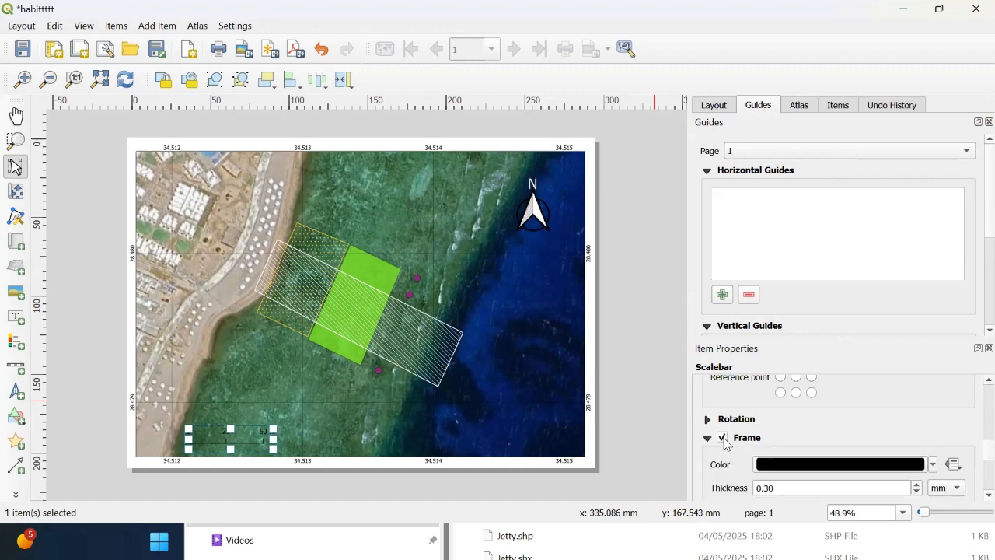
pyautogui.click(723, 438)
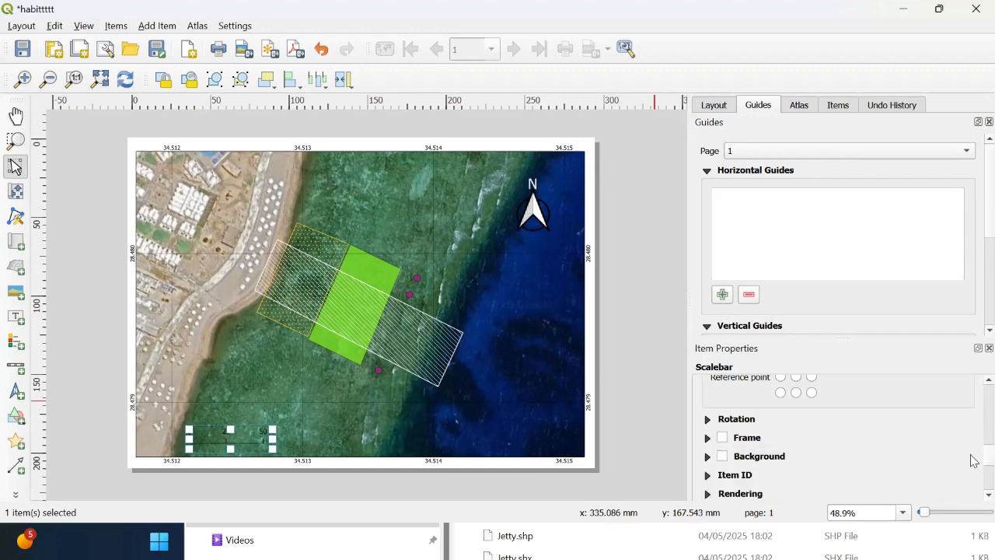
# Step: Open the scale bar's Display settings
pyautogui.scroll(10, 973, 460)
pyautogui.scroll(5, 973, 410)
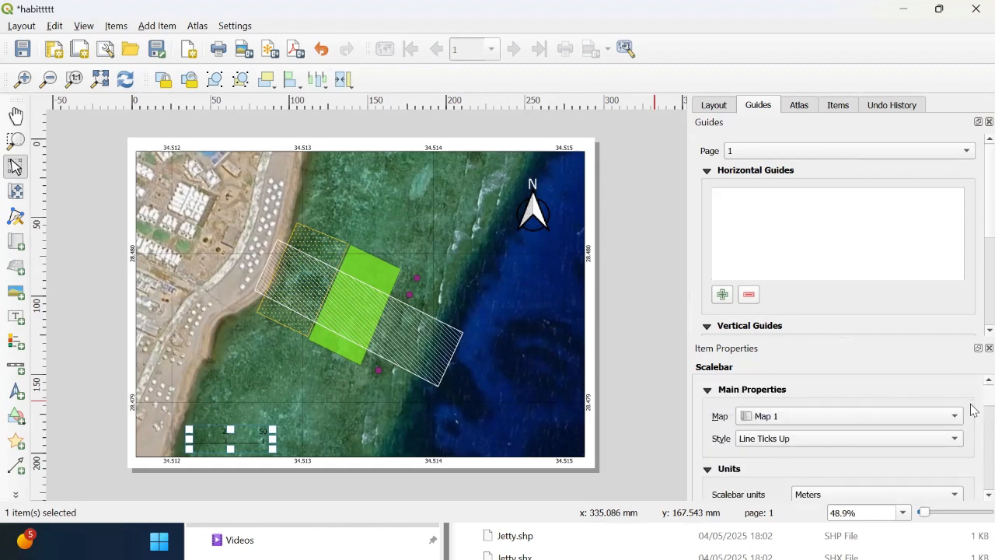
pyautogui.scroll(-4, 973, 412)
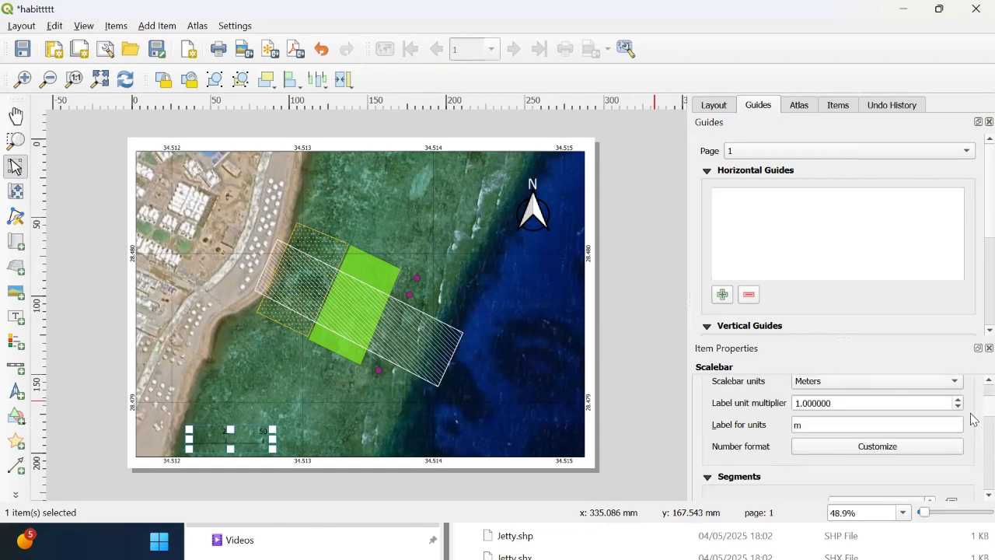
pyautogui.scroll(-2, 901, 455)
pyautogui.scroll(-7, 973, 427)
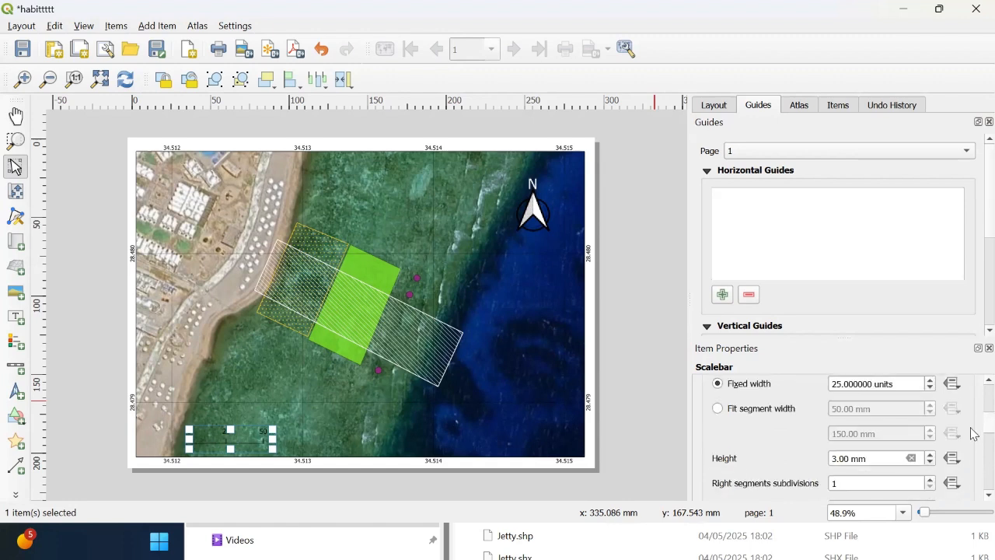
pyautogui.scroll(1, 973, 437)
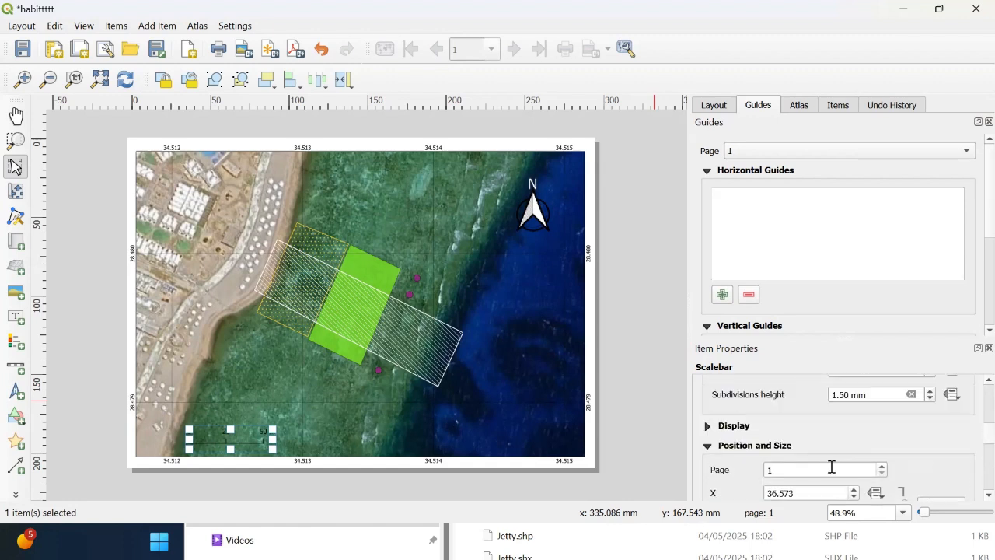
pyautogui.click(710, 426)
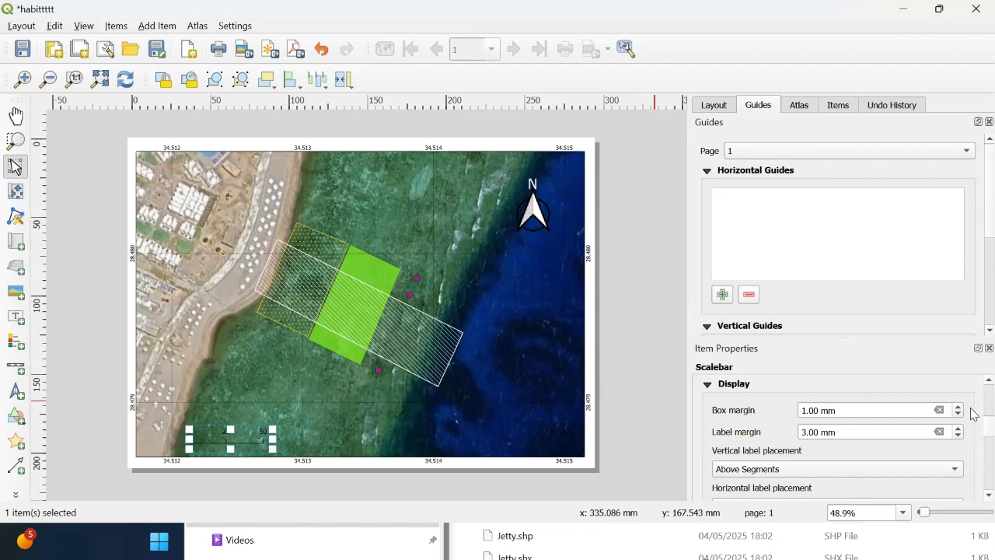
# Step: Set the scale bar's font color to white
pyautogui.scroll(-2, 973, 435)
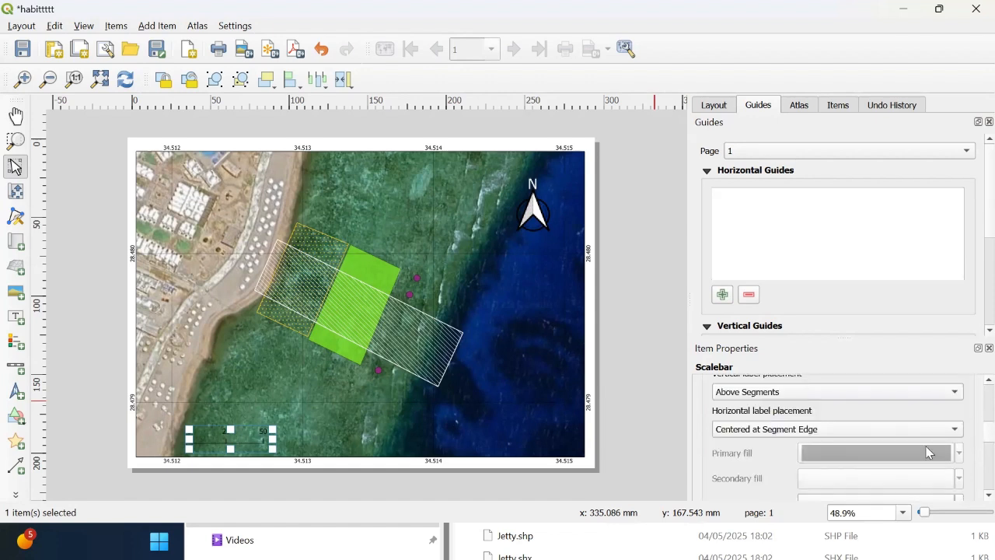
pyautogui.scroll(-5, 973, 435)
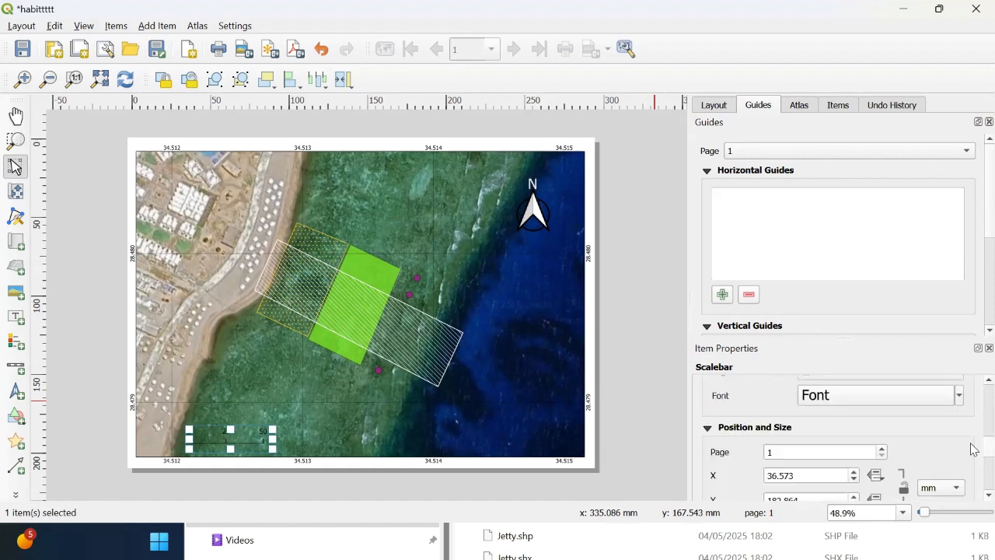
pyautogui.scroll(2, 971, 448)
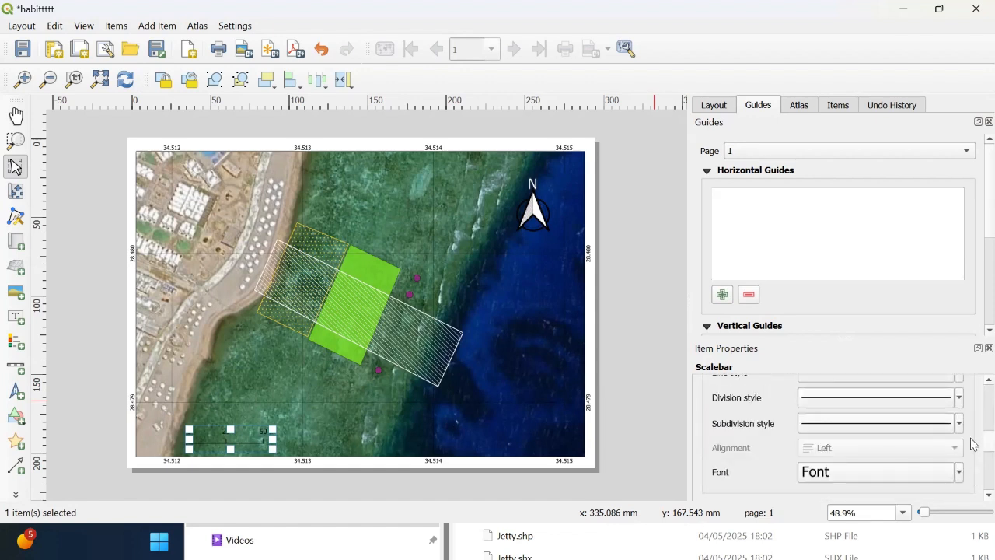
pyautogui.click(910, 477)
pyautogui.scroll(-5, 972, 435)
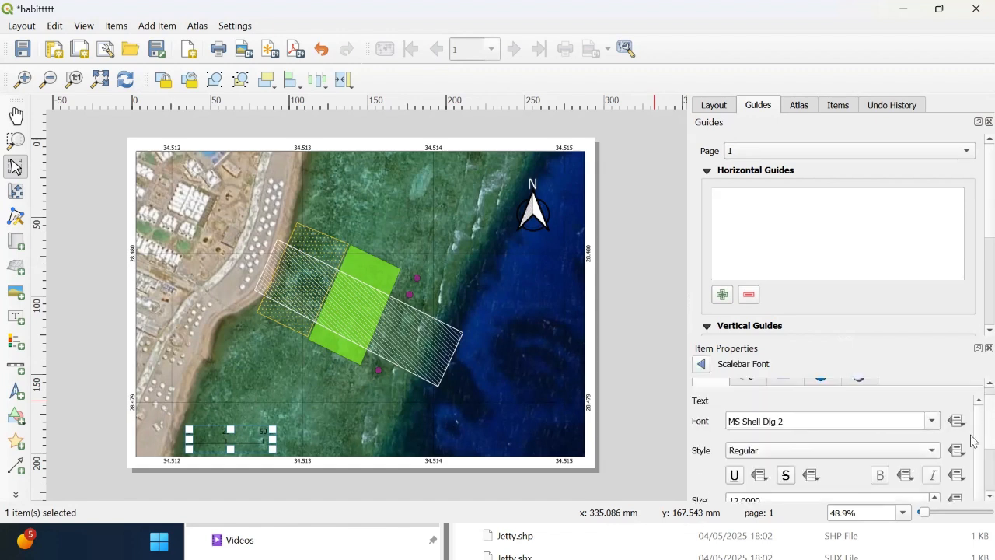
pyautogui.click(855, 481)
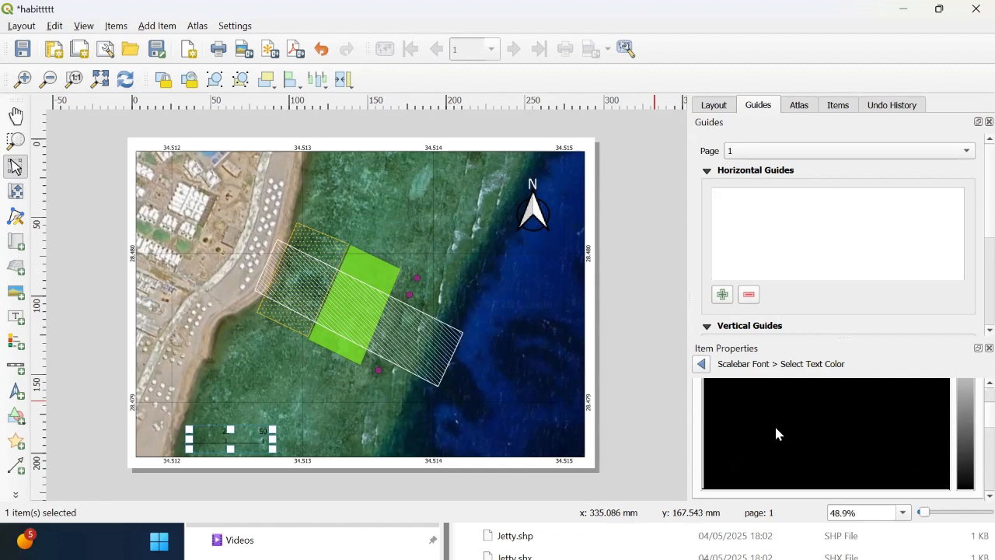
pyautogui.moveTo(963, 392); pyautogui.dragTo(966, 352)
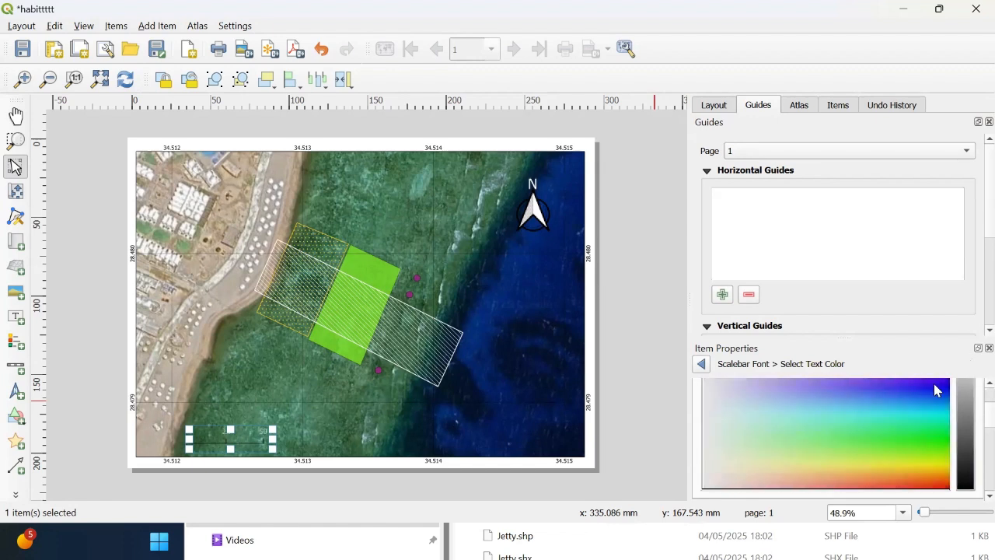
pyautogui.moveTo(724, 423); pyautogui.dragTo(702, 381)
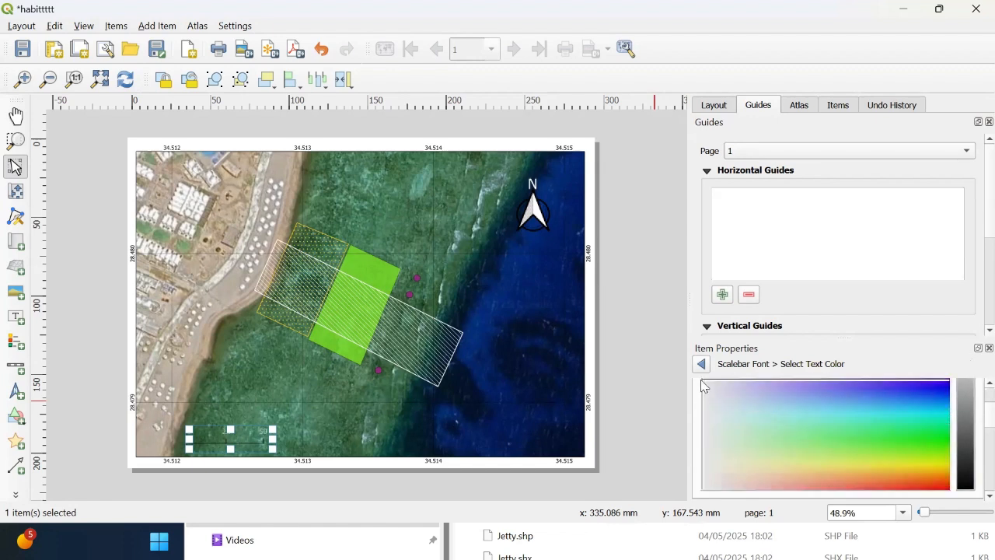
pyautogui.click(701, 364)
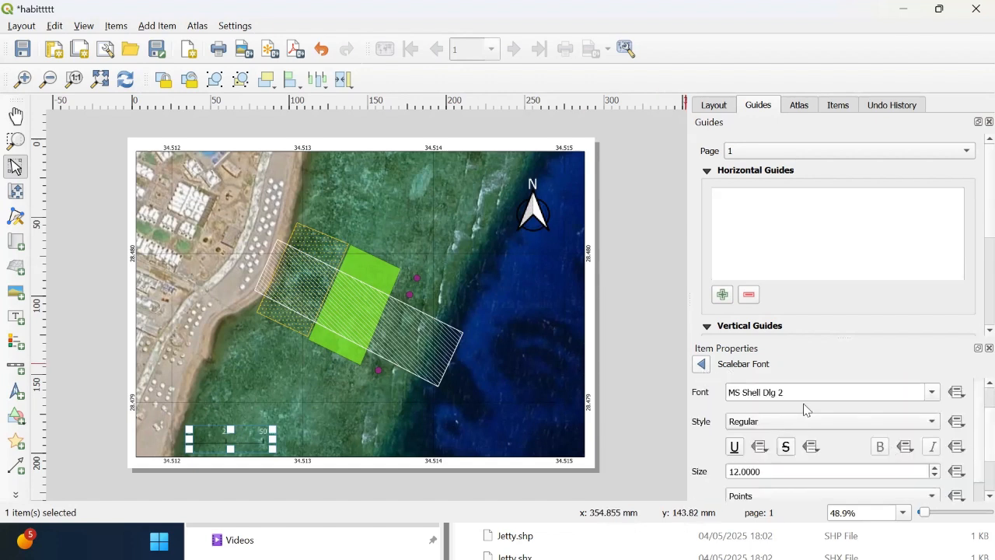
pyautogui.click(701, 364)
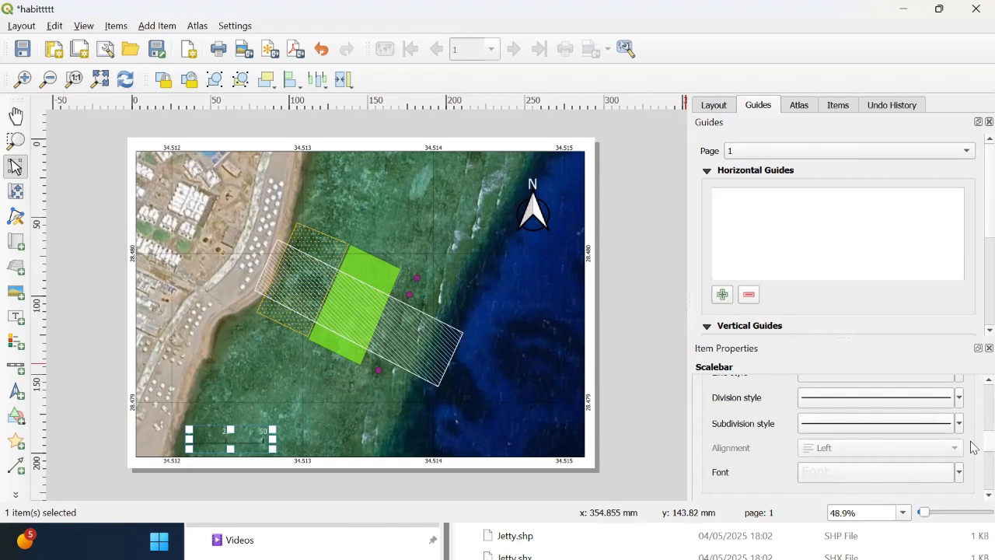
# Step: Change the color of the scale bar's line style
pyautogui.scroll(3, 973, 447)
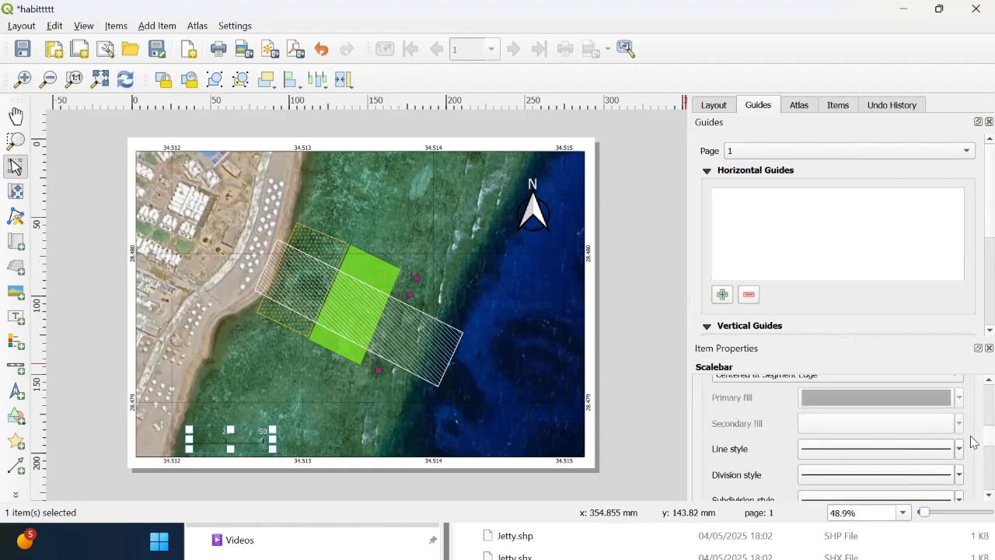
pyautogui.scroll(3, 973, 439)
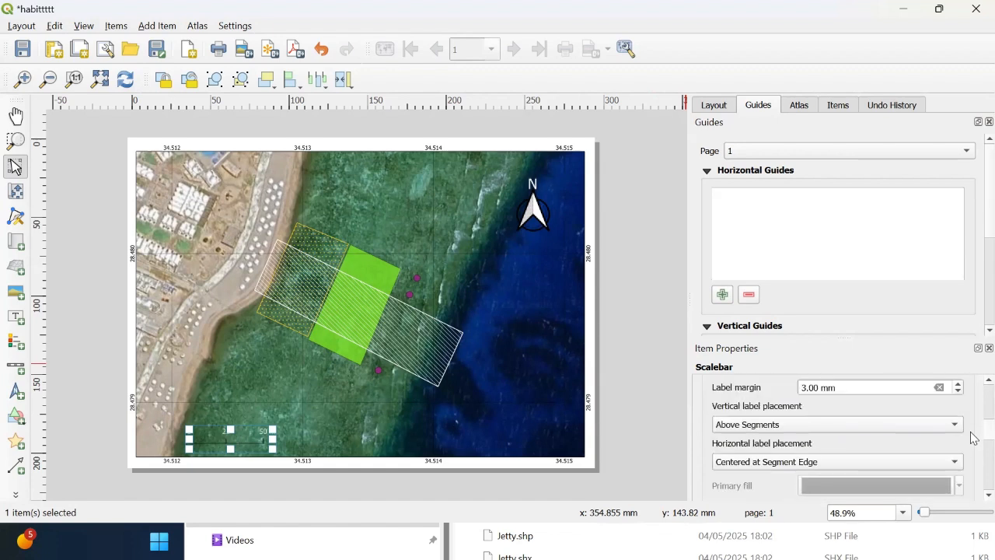
pyautogui.scroll(-5, 973, 439)
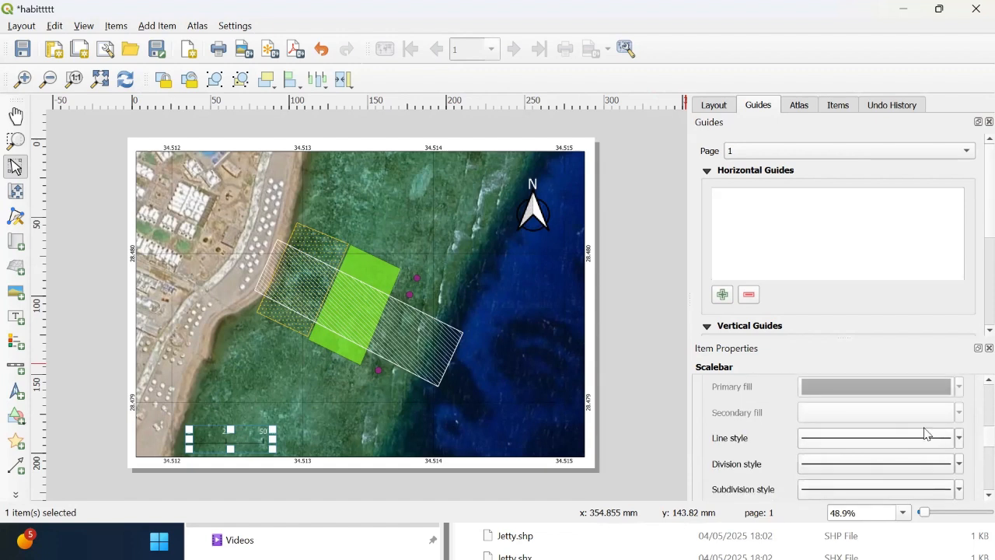
pyautogui.click(921, 441)
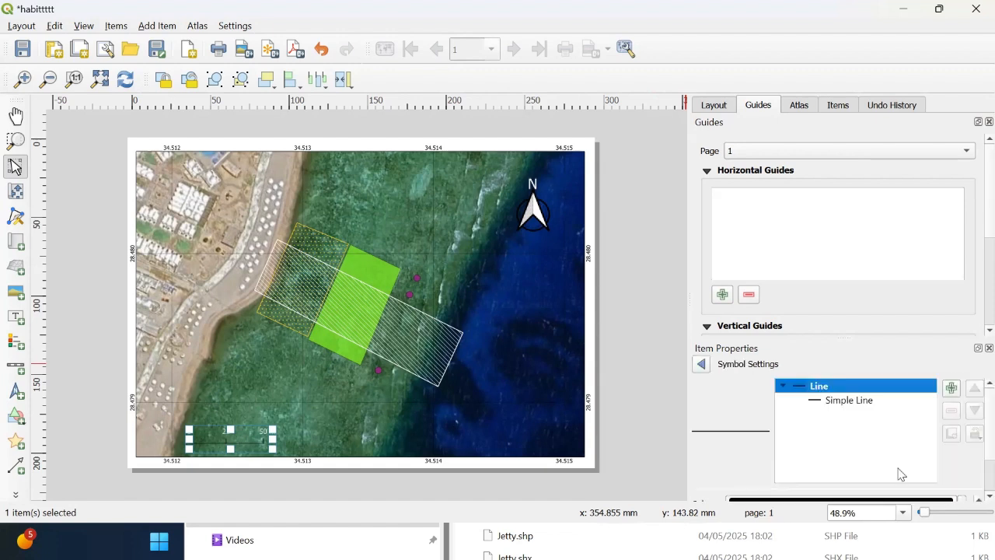
pyautogui.scroll(-3, 973, 440)
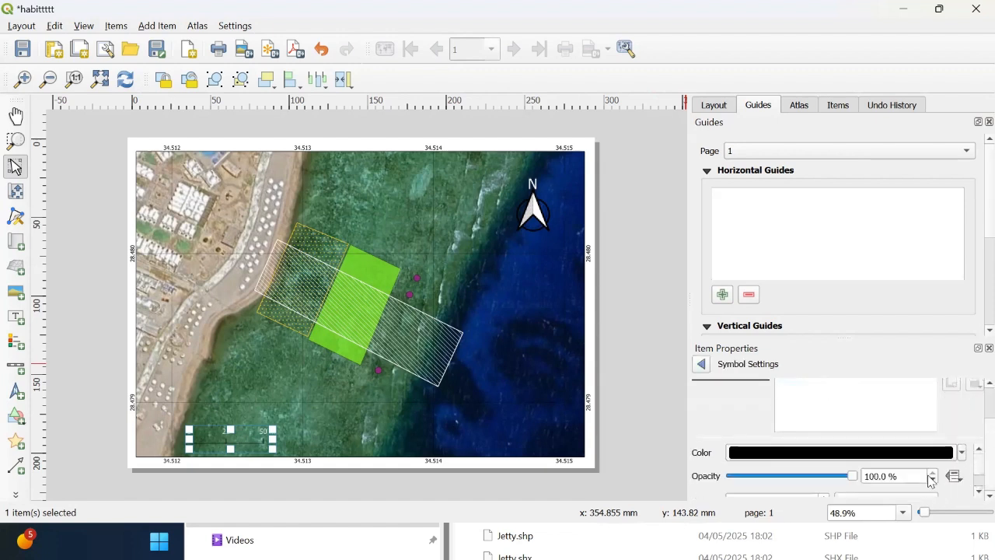
pyautogui.click(918, 458)
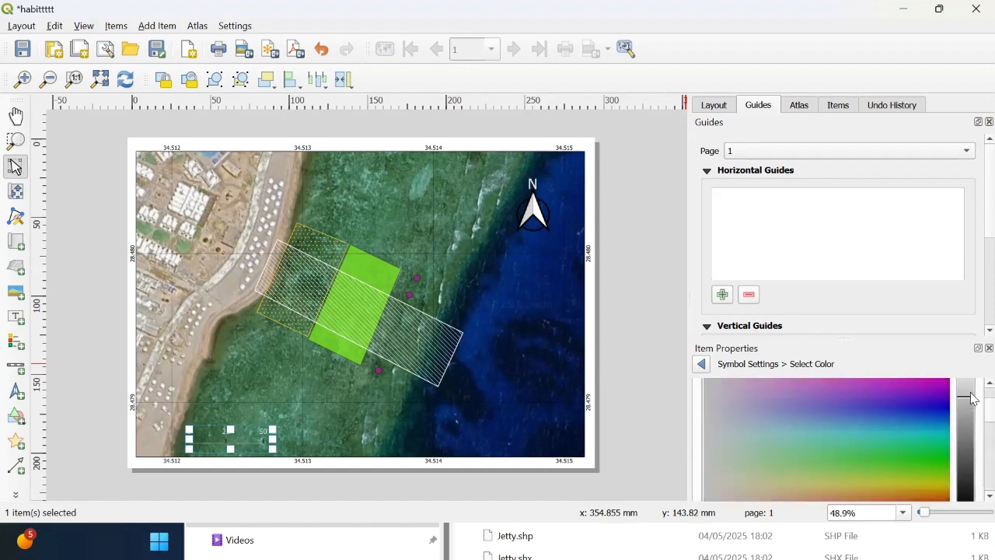
# Step: Set the scale bar's subdivision line color to white
pyautogui.click(701, 367)
pyautogui.scroll(-1, 971, 426)
pyautogui.click(703, 365)
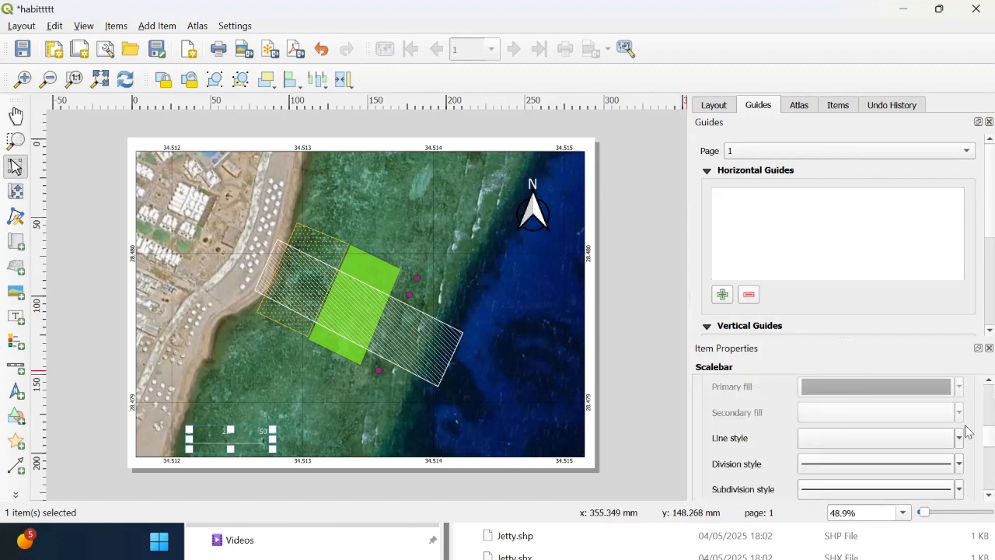
pyautogui.click(888, 489)
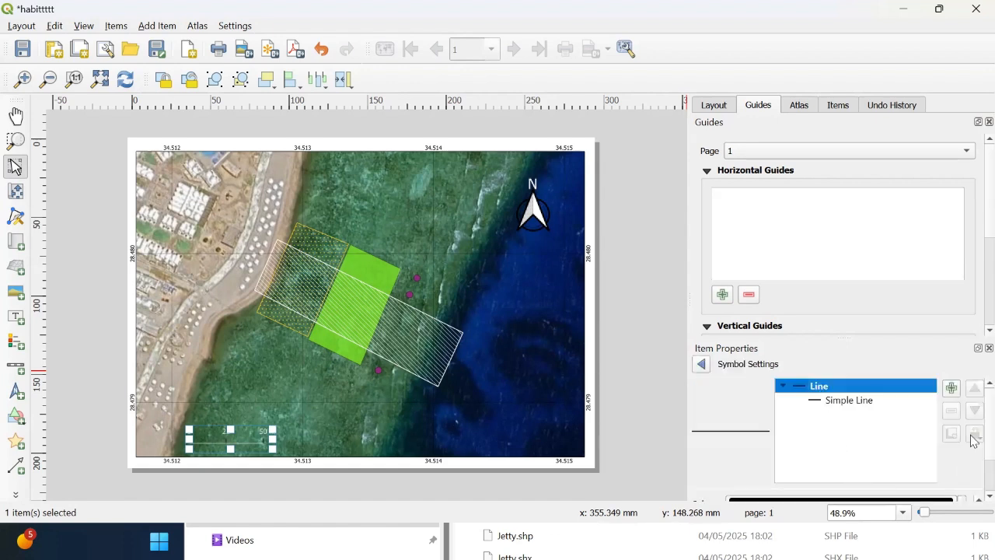
pyautogui.scroll(-3, 973, 436)
pyautogui.click(909, 457)
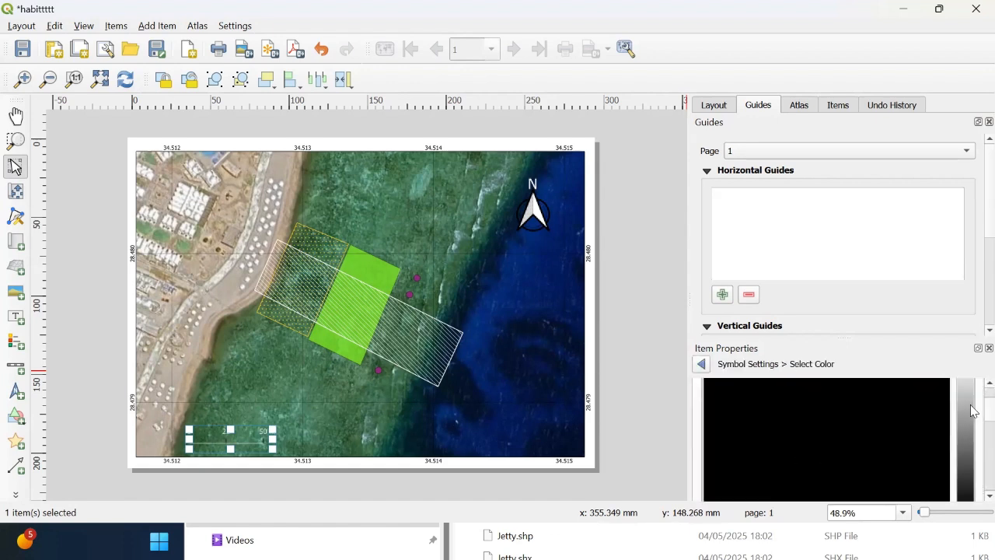
pyautogui.moveTo(965, 399); pyautogui.dragTo(956, 361)
pyautogui.click(702, 364)
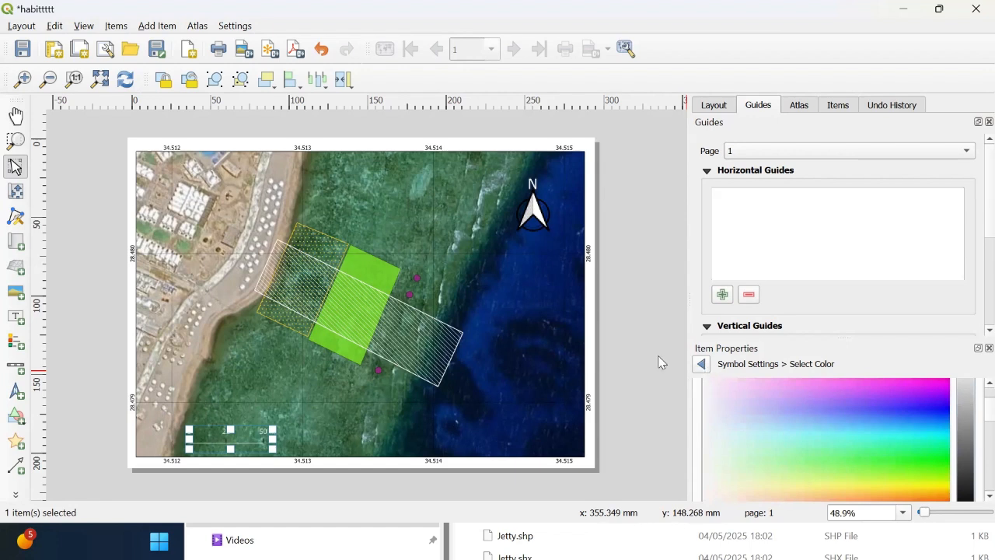
pyautogui.click(700, 364)
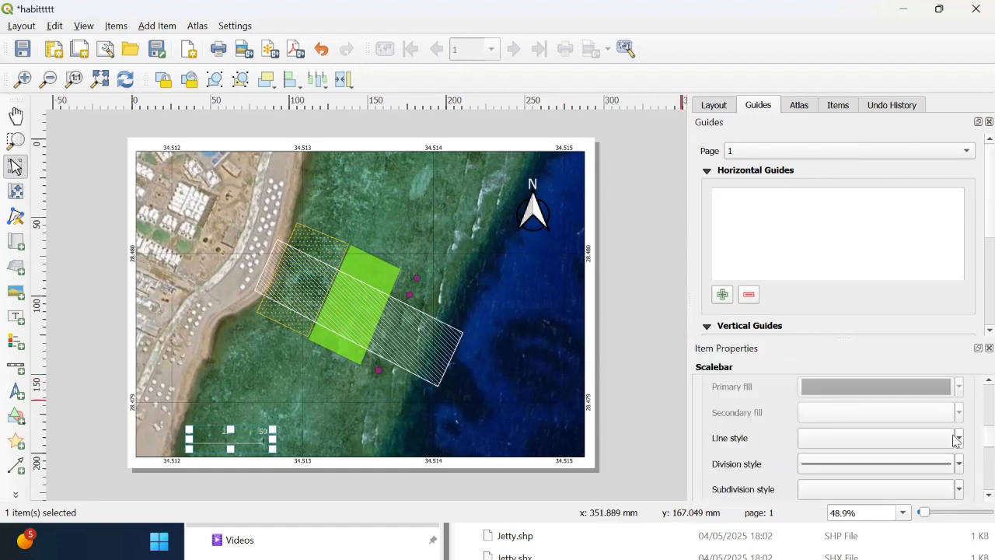
# Step: Set the scale bar's division line color to white
pyautogui.scroll(-3, 970, 445)
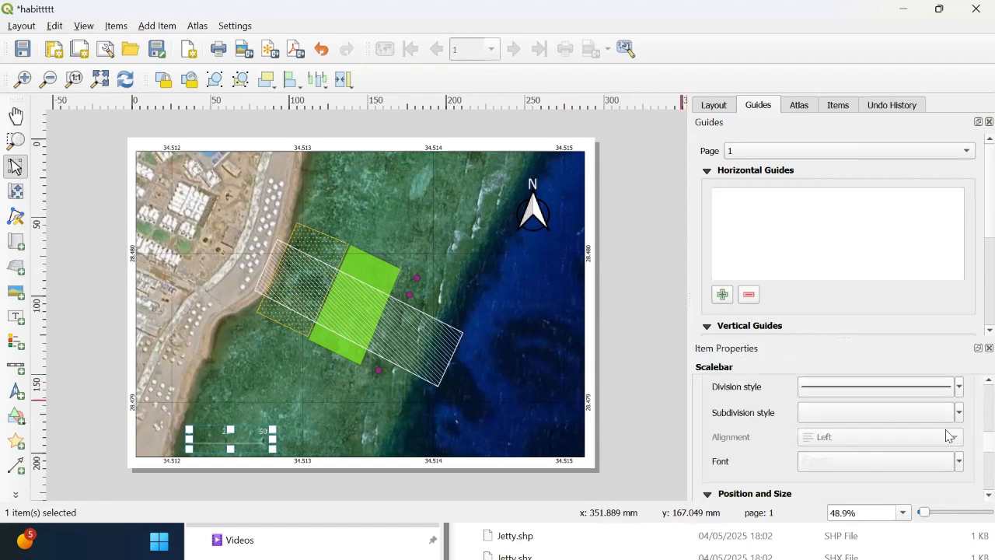
pyautogui.click(878, 386)
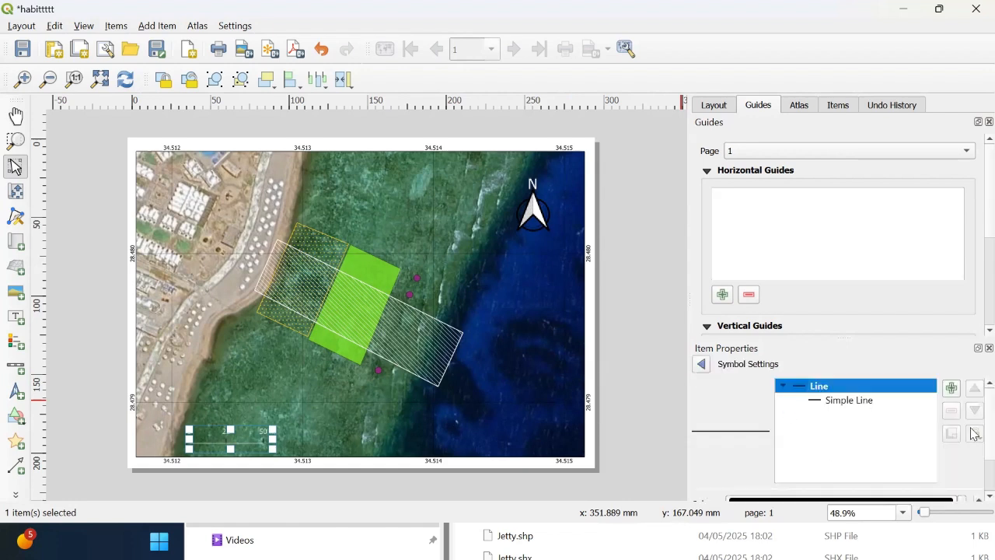
pyautogui.scroll(-2, 971, 454)
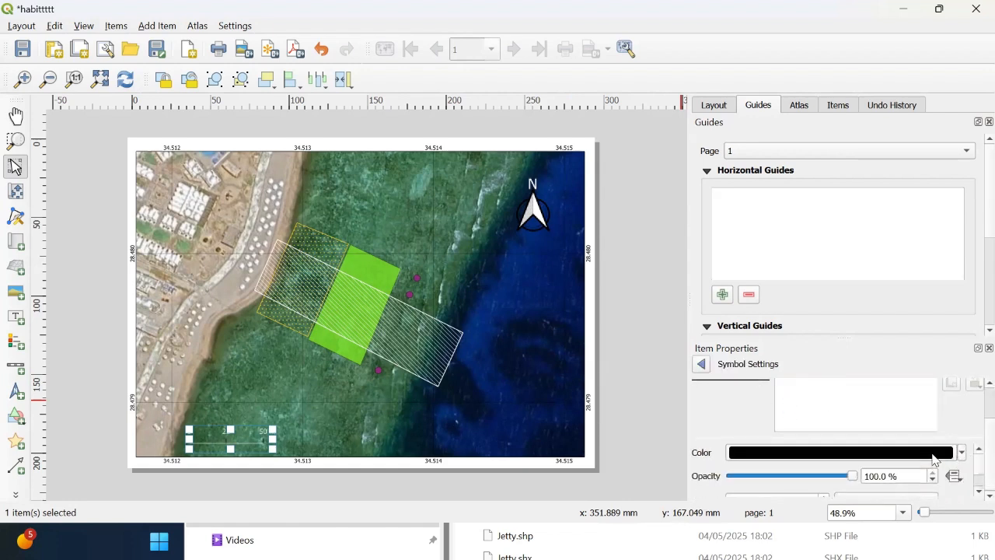
pyautogui.click(839, 453)
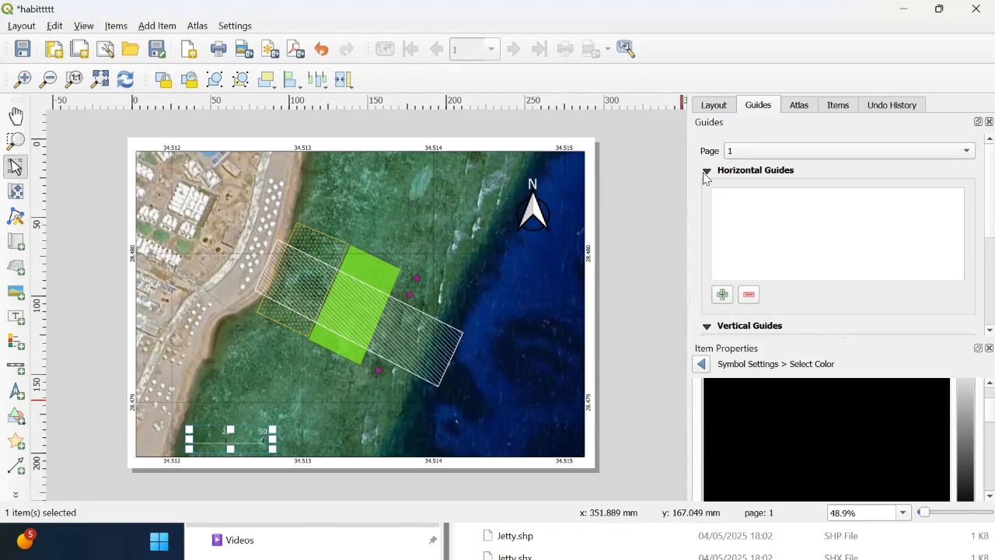
pyautogui.moveTo(972, 414); pyautogui.dragTo(955, 366)
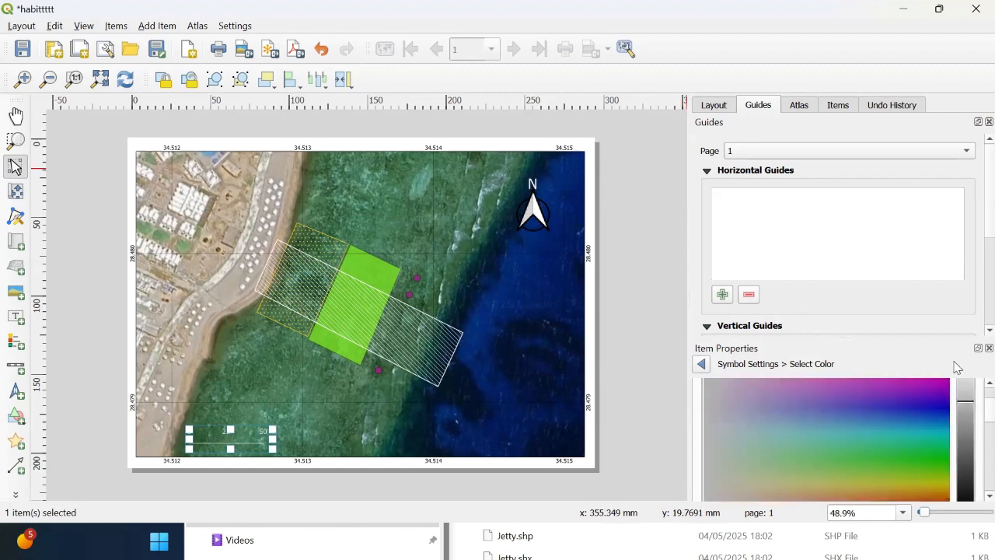
pyautogui.click(701, 372)
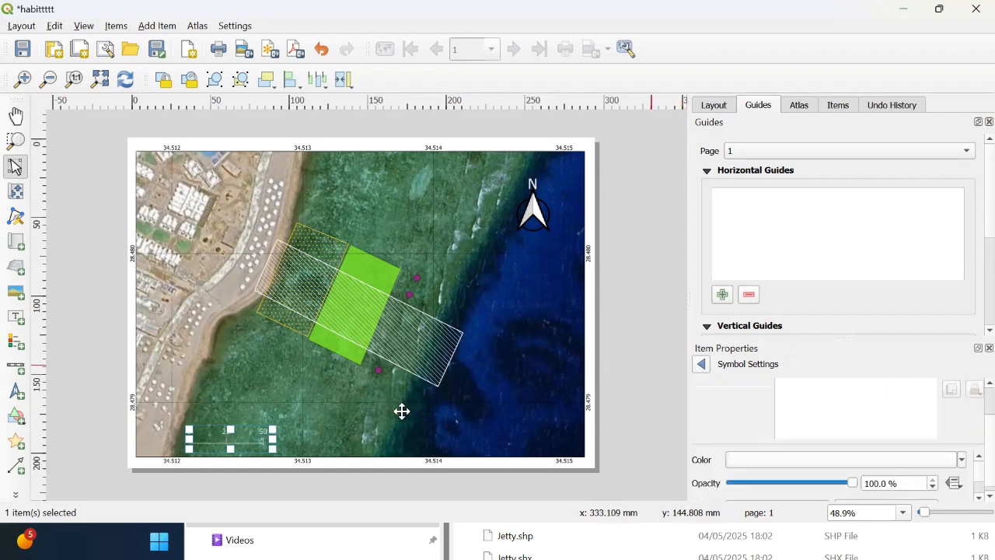
# Step: Move the scale bar to the lower right corner of the map
pyautogui.click(319, 439)
pyautogui.moveTo(257, 441); pyautogui.dragTo(536, 428)
pyautogui.click(628, 402)
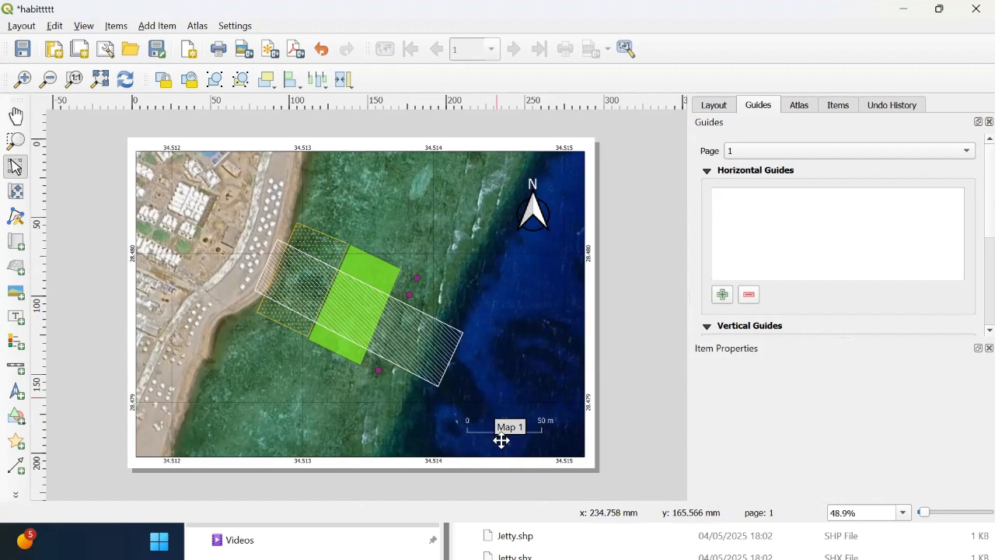
pyautogui.click(515, 427)
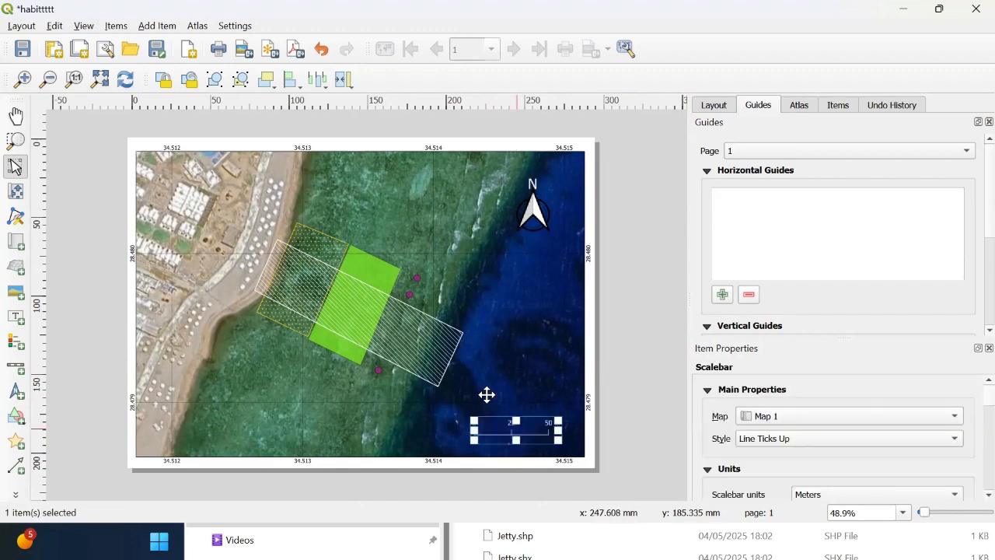
# Step: Narrow the map frame slightly by pulling in its left and right edges
pyautogui.click(138, 276)
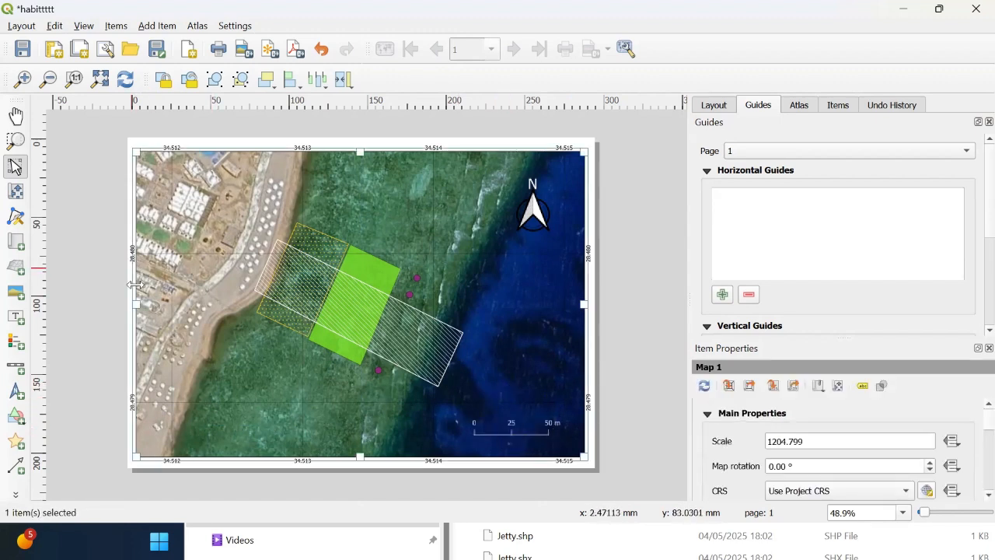
pyautogui.moveTo(140, 301); pyautogui.dragTo(144, 303)
pyautogui.moveTo(585, 304); pyautogui.dragTo(580, 304)
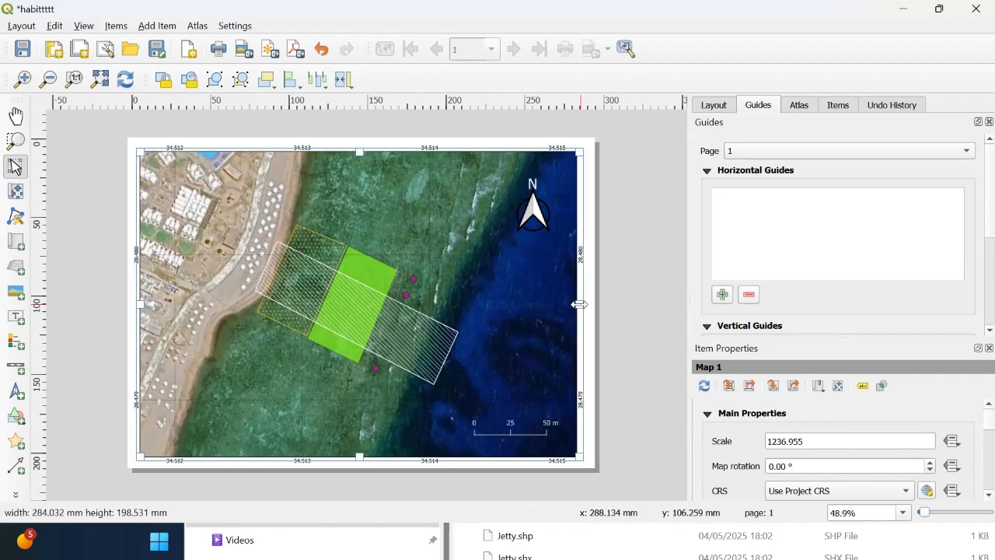
# Step: Add a legend on the map's right side, just above the scale bar
pyautogui.click(16, 341)
pyautogui.moveTo(555, 321); pyautogui.dragTo(482, 393)
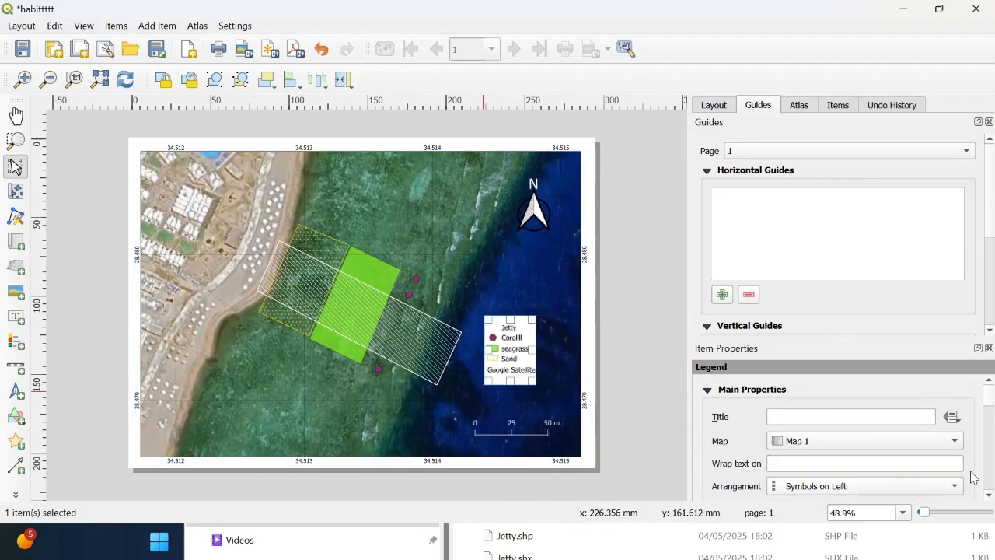
pyautogui.scroll(-2, 971, 404)
pyautogui.scroll(-3, 971, 404)
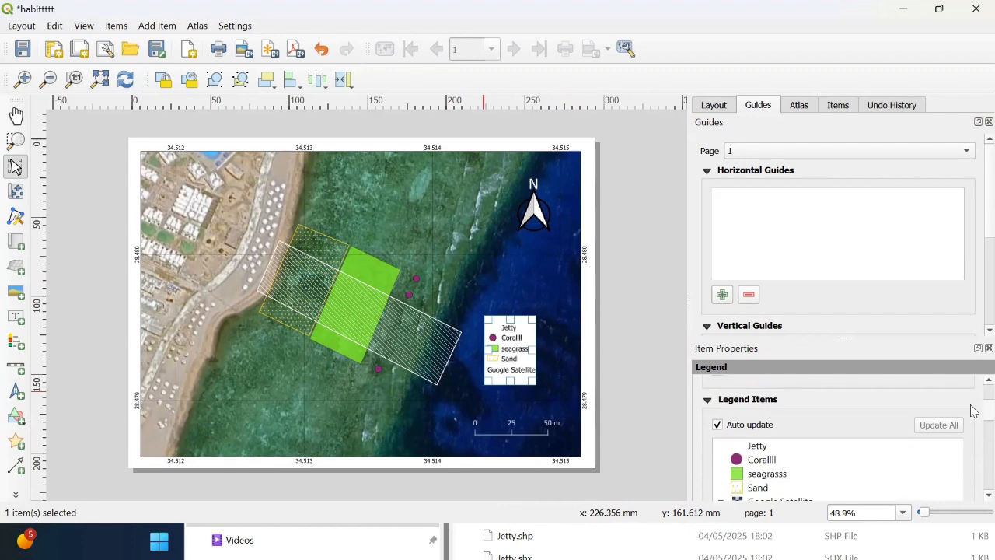
pyautogui.scroll(1, 971, 413)
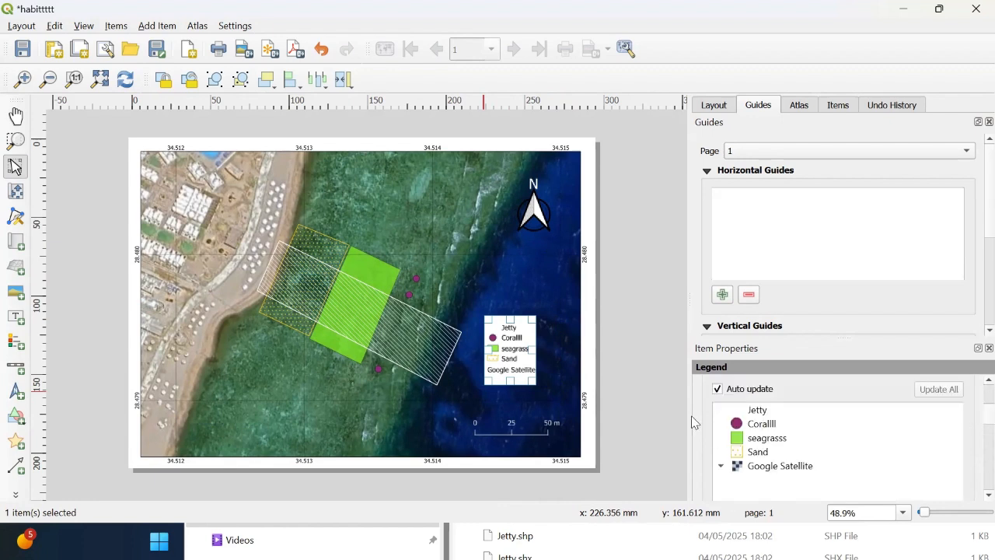
# Step: Turn off the legend's auto update and remove Google Satellite from the legend items
pyautogui.click(717, 390)
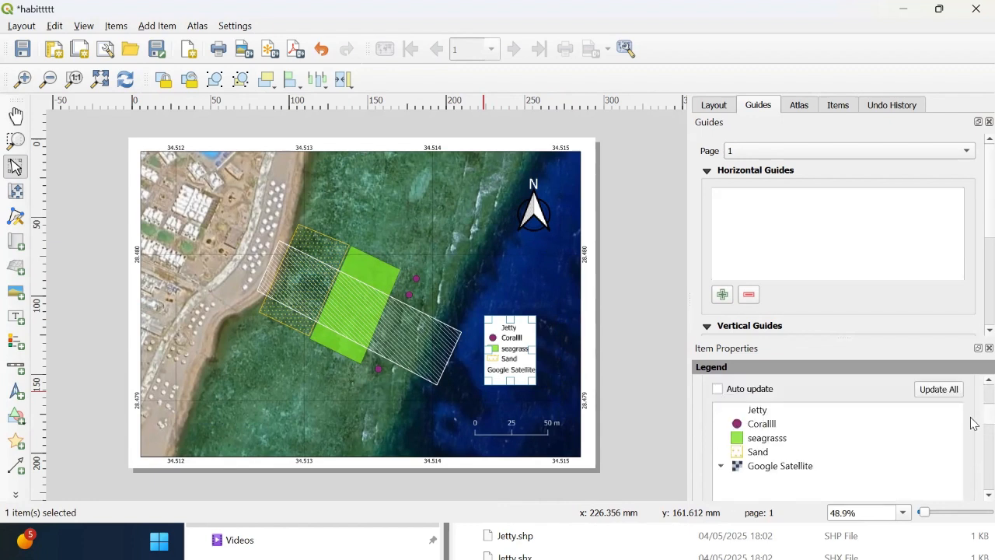
pyautogui.scroll(-2, 972, 423)
pyautogui.scroll(1, 971, 427)
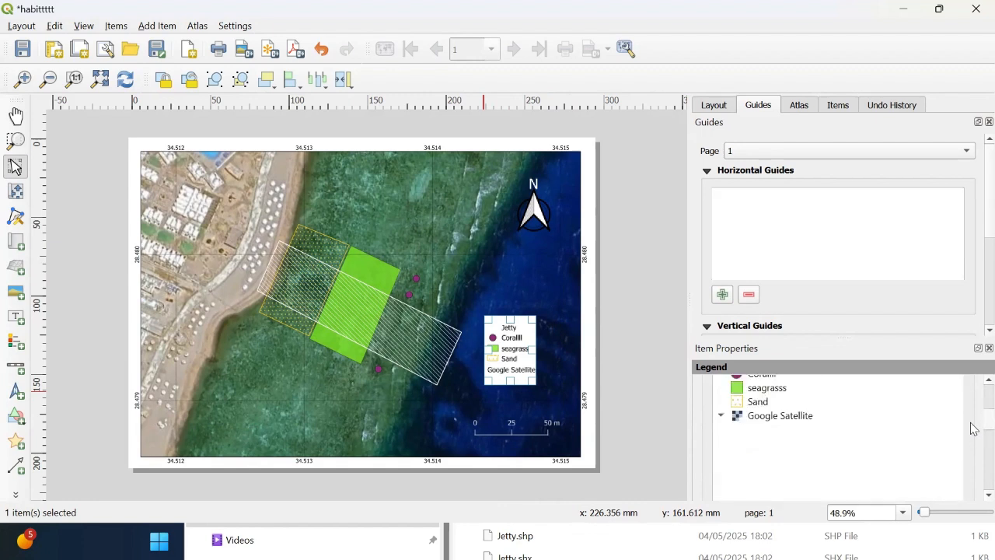
pyautogui.click(744, 420)
pyautogui.scroll(-5, 973, 433)
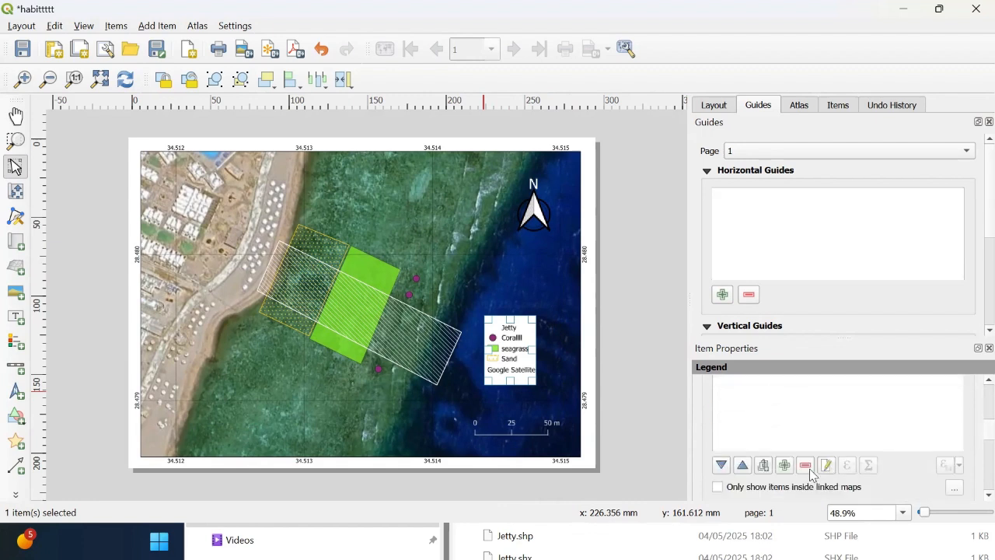
pyautogui.click(807, 467)
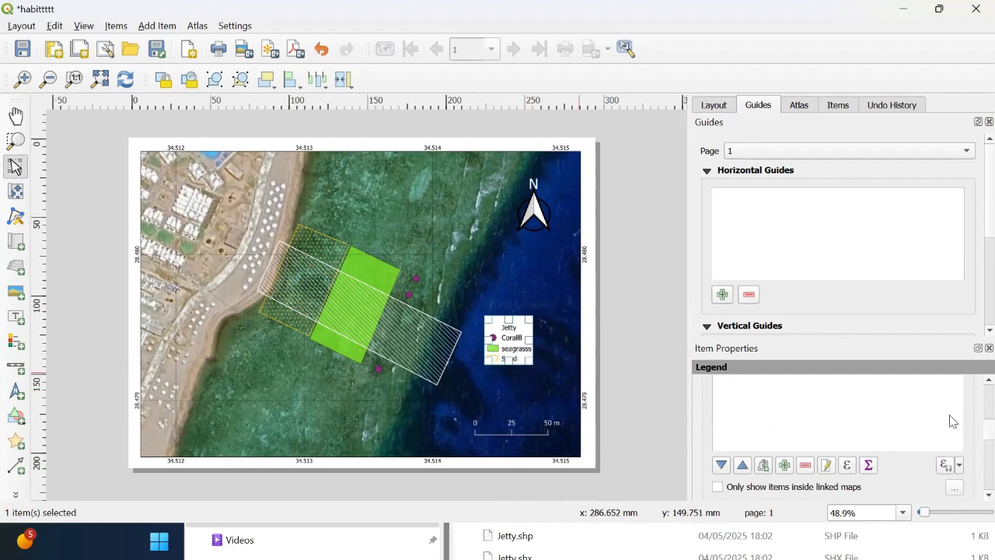
# Step: Add a group to the legend items and move it to the top of the list
pyautogui.scroll(5, 971, 417)
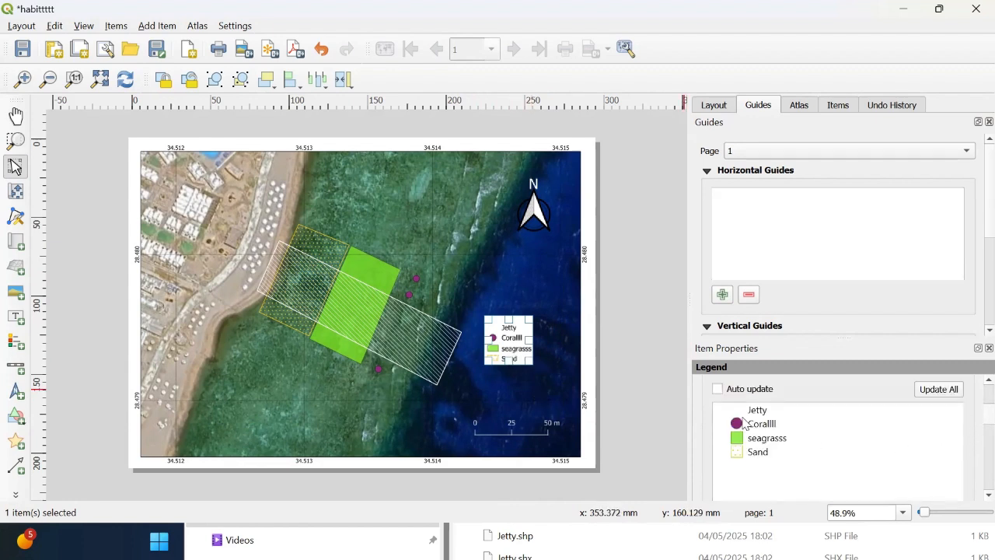
pyautogui.click(758, 410)
pyautogui.scroll(-5, 971, 419)
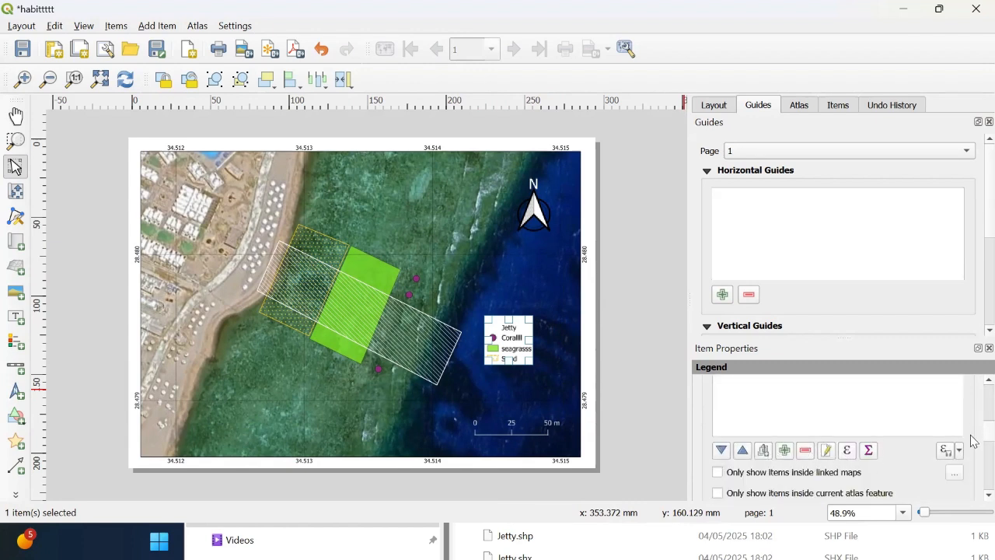
pyautogui.scroll(2, 970, 435)
pyautogui.scroll(6, 971, 422)
pyautogui.scroll(-2, 967, 426)
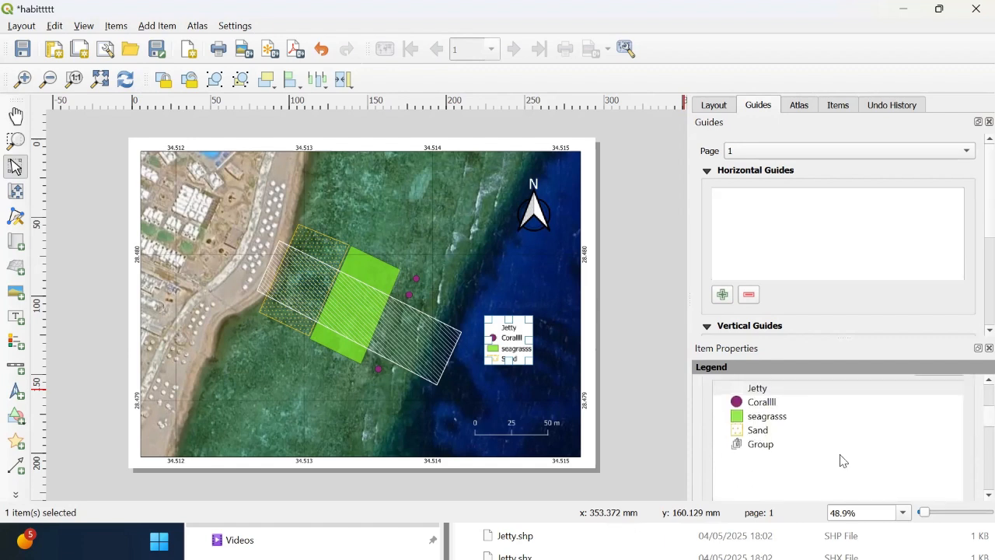
pyautogui.click(771, 452)
pyautogui.moveTo(764, 448); pyautogui.dragTo(752, 390)
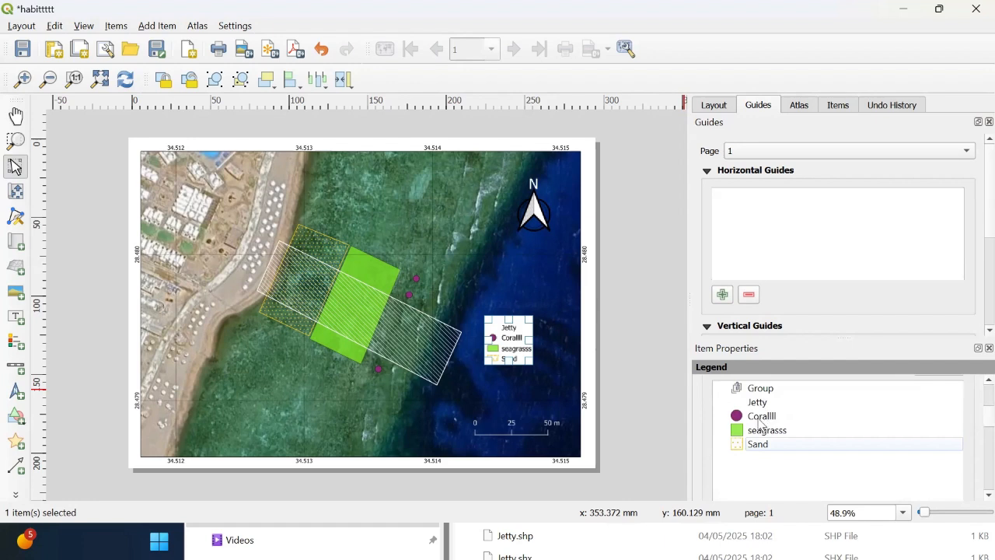
# Step: Rename the legend group to Legend
pyautogui.click(765, 391)
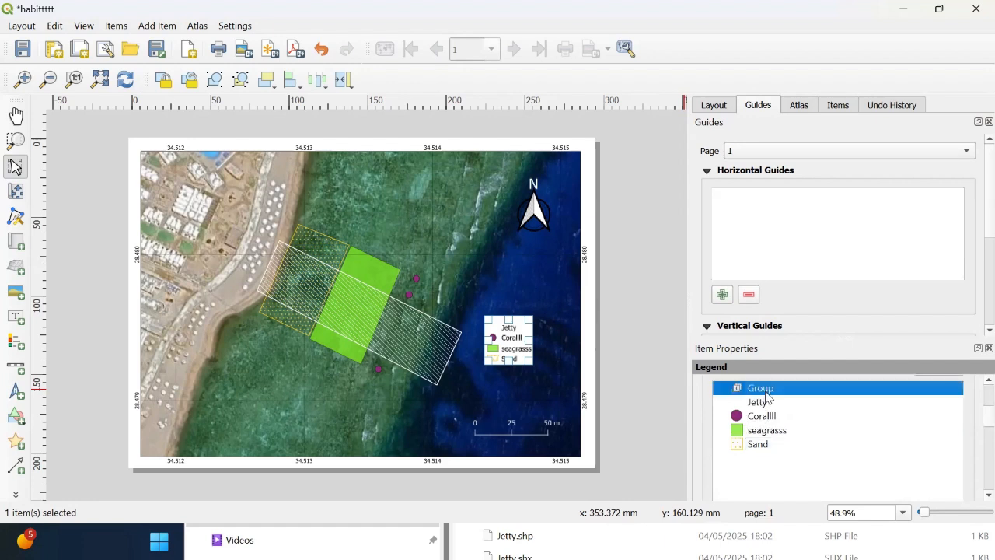
pyautogui.doubleClick(766, 391)
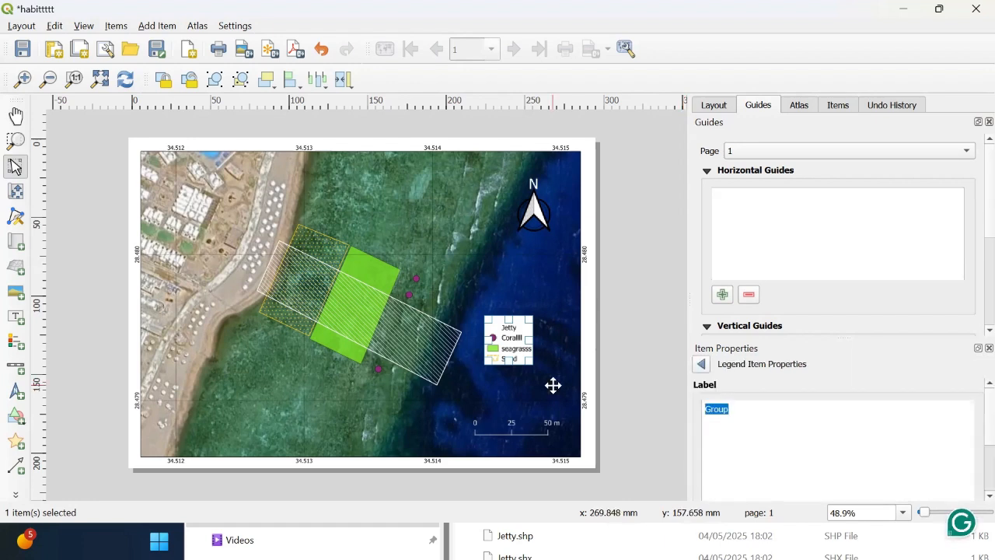
pyautogui.write('Legend')
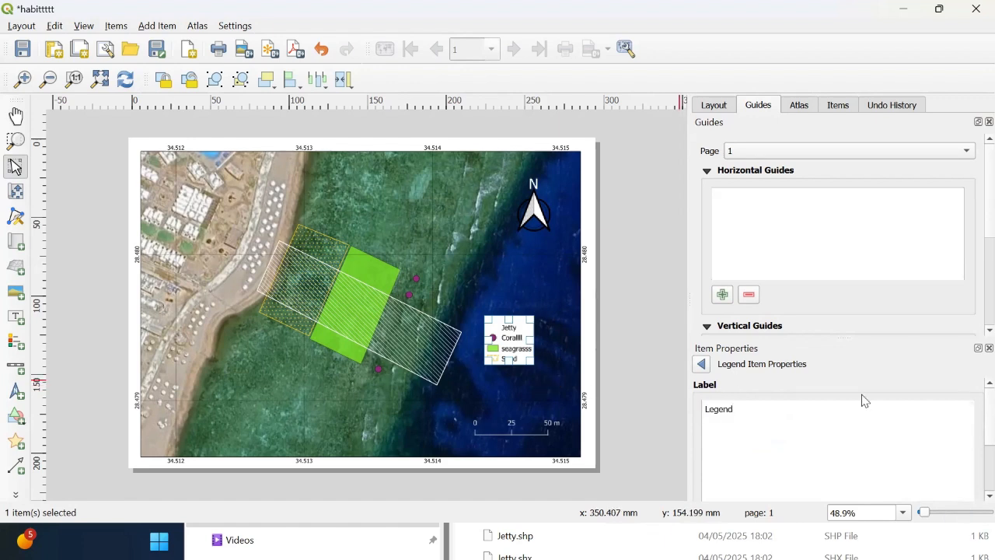
pyautogui.scroll(-3, 971, 423)
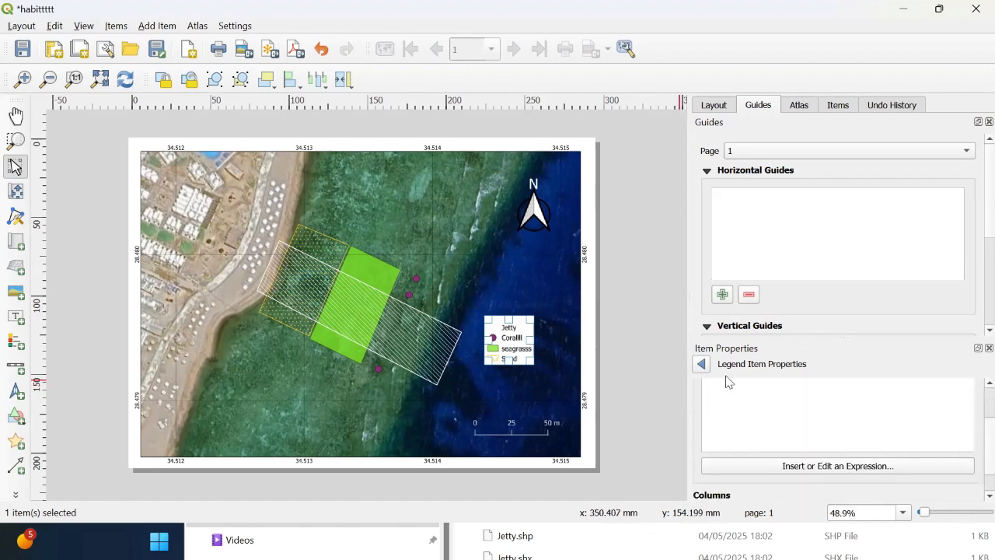
pyautogui.click(701, 364)
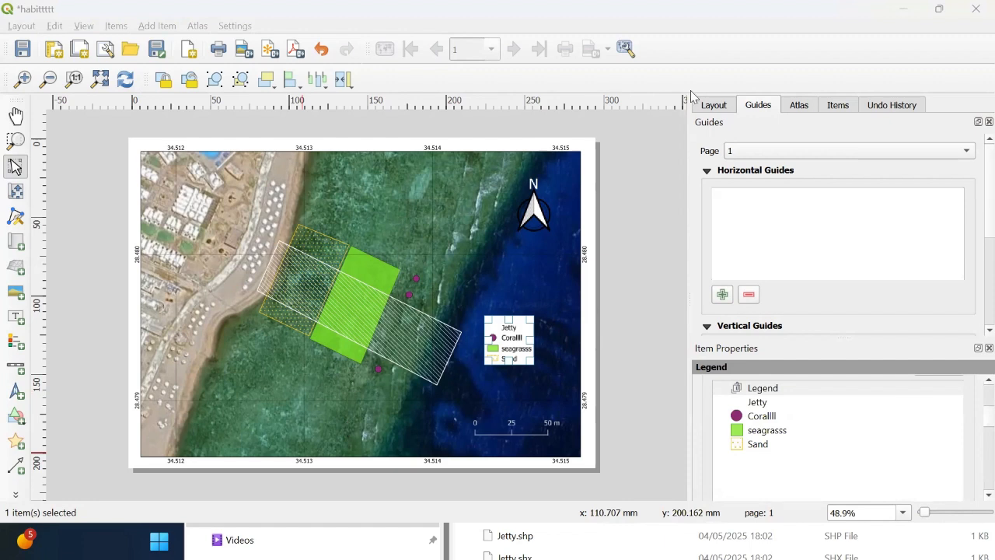
# Step: Move the Jetty, Corallll, seagrasss and Sand items into the Legend group
pyautogui.click(974, 416)
pyautogui.scroll(1, 974, 417)
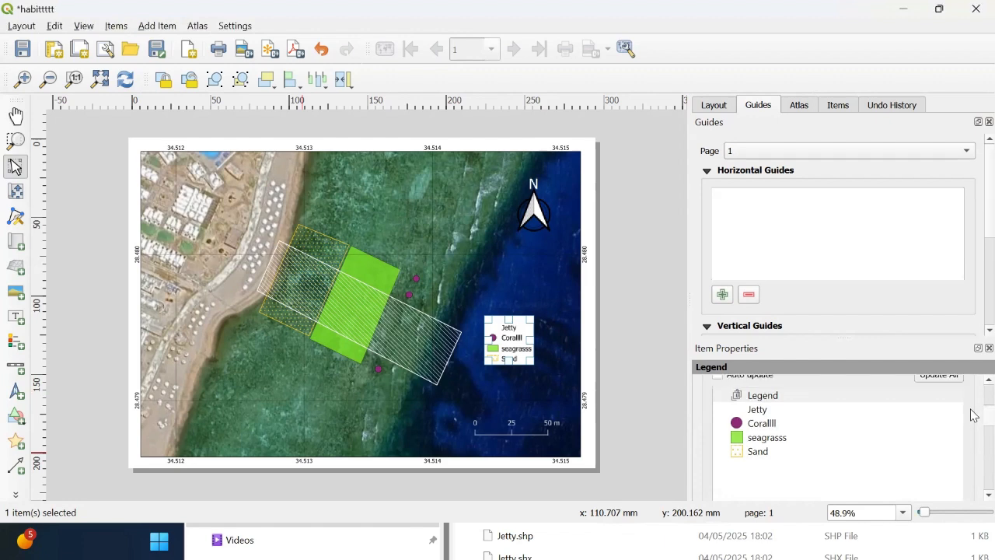
pyautogui.scroll(1, 974, 416)
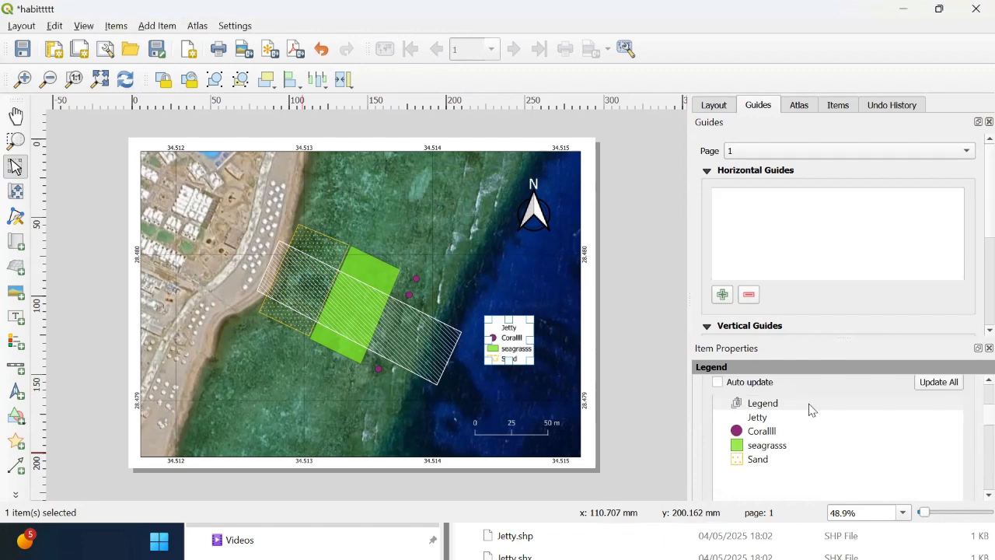
pyautogui.click(766, 424)
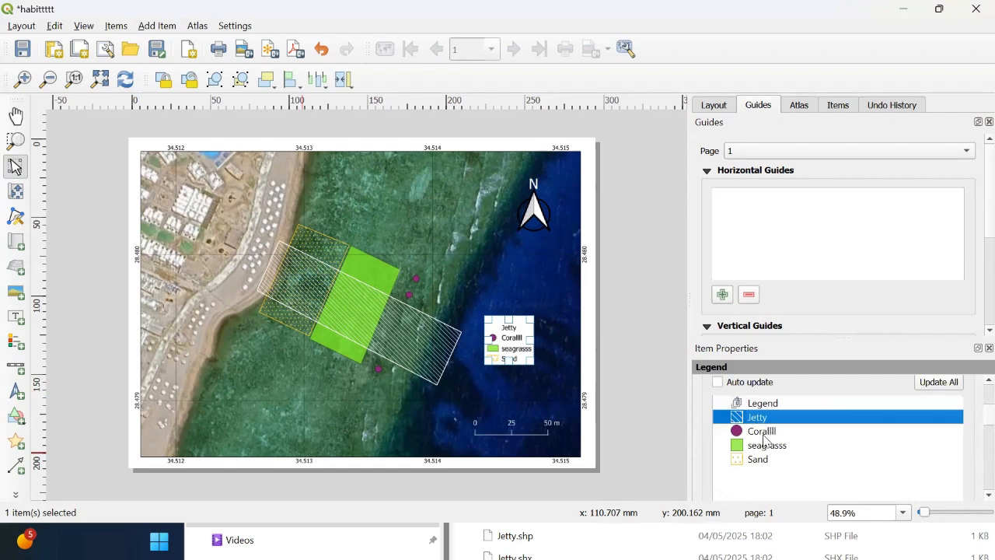
pyautogui.keyDown('shift'); pyautogui.click(764, 435); pyautogui.keyUp('shift')
pyautogui.keyDown('shift'); pyautogui.click(758, 449); pyautogui.keyUp('shift')
pyautogui.keyDown('shift'); pyautogui.click(762, 459); pyautogui.keyUp('shift')
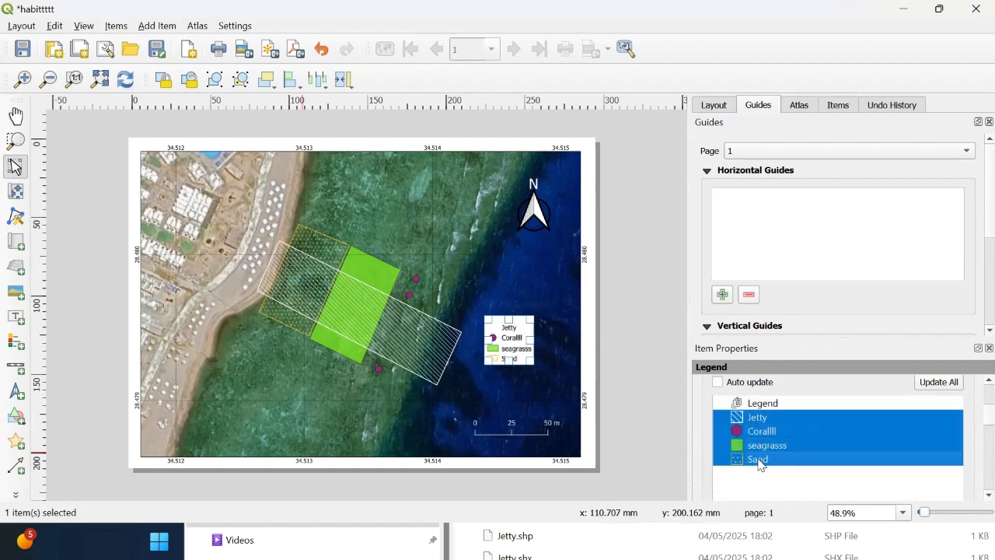
pyautogui.moveTo(766, 418)
pyautogui.mouseDown()
pyautogui.moveTo(775, 412)
pyautogui.moveTo(778, 426)
pyautogui.mouseUp()
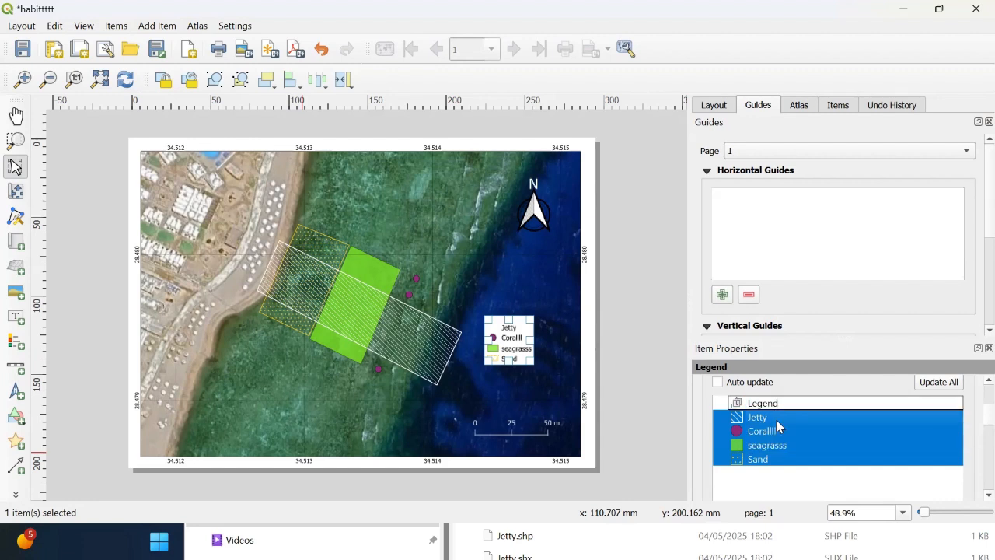
pyautogui.click(721, 403)
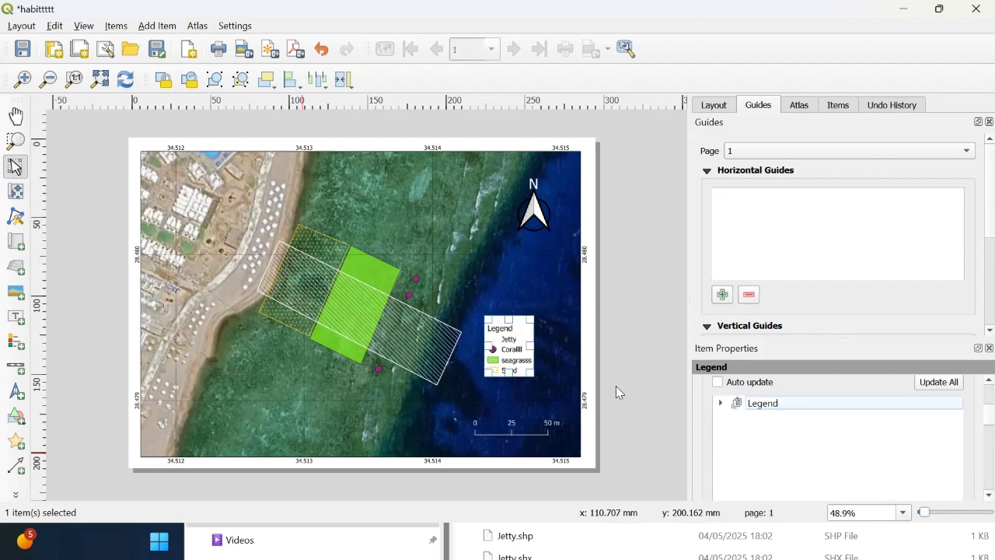
# Step: Resize and reposition the legend box on the map above the scale bar
pyautogui.moveTo(534, 350); pyautogui.dragTo(527, 402)
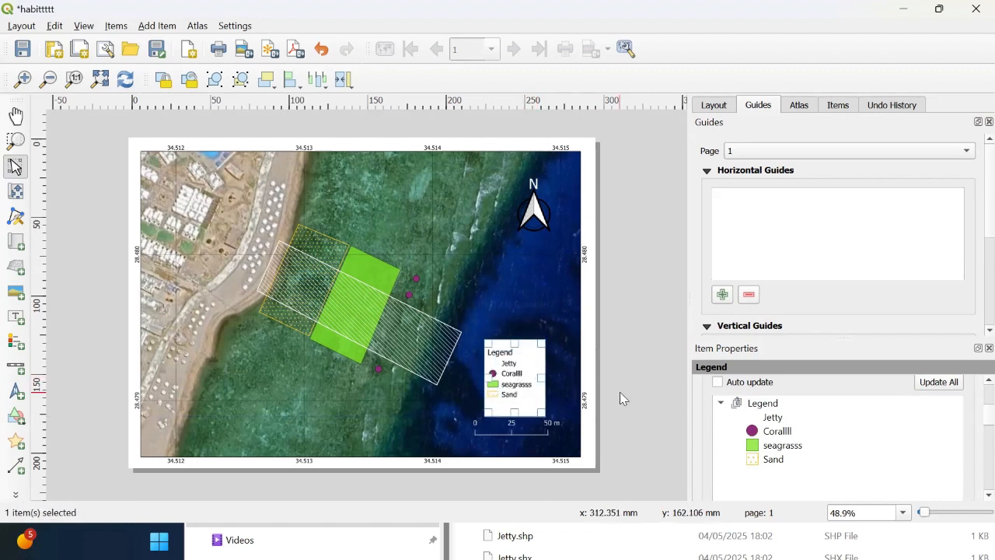
pyautogui.click(619, 392)
pyautogui.moveTo(525, 395)
pyautogui.mouseDown()
pyautogui.moveTo(516, 390)
pyautogui.moveTo(529, 391)
pyautogui.mouseUp()
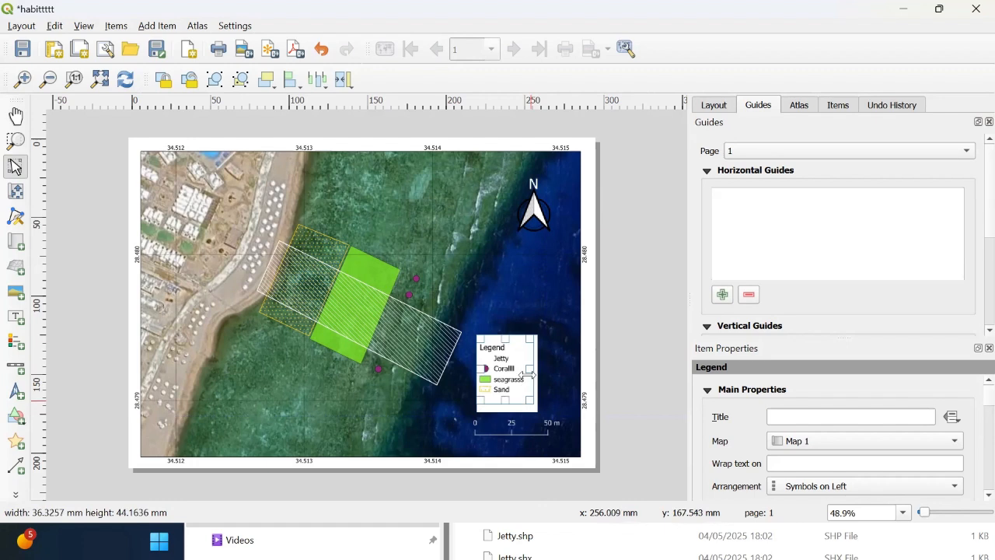
pyautogui.moveTo(506, 358); pyautogui.dragTo(522, 366)
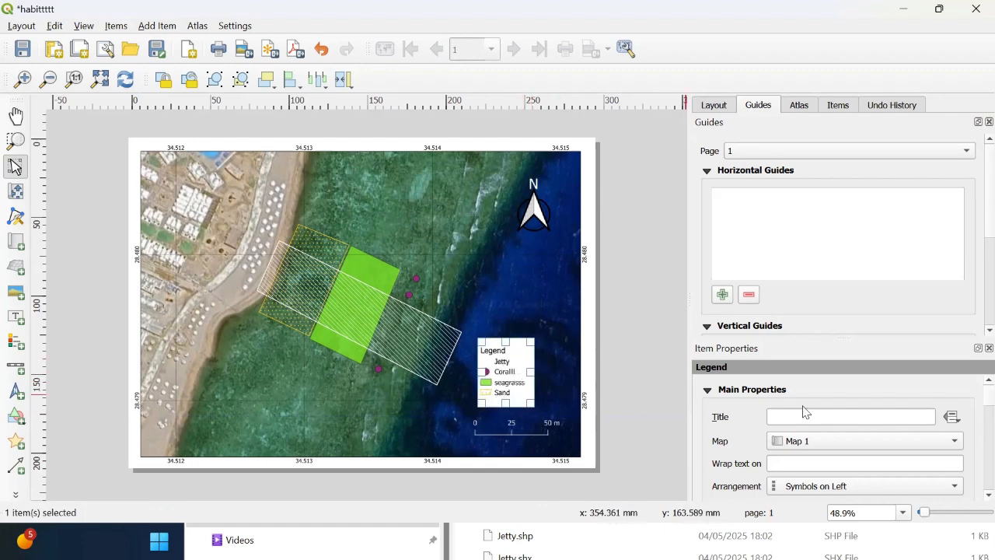
# Step: Rename the Corallll legend item to Coral
pyautogui.scroll(-5, 973, 402)
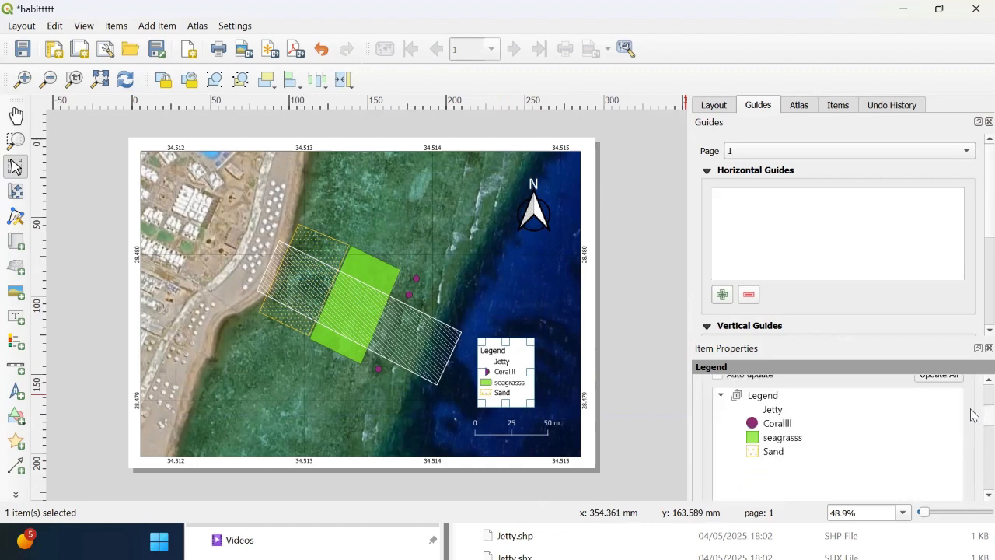
pyautogui.click(771, 426)
pyautogui.doubleClick(772, 425)
pyautogui.press('BackSpace')
pyautogui.press('BackSpace')
pyautogui.press('BackSpace')
pyautogui.click(705, 366)
# Step: Rename the seagrasss legend item to seagrass and shift the legend slightly right above the scale bar
pyautogui.click(781, 438)
pyautogui.doubleClick(781, 438)
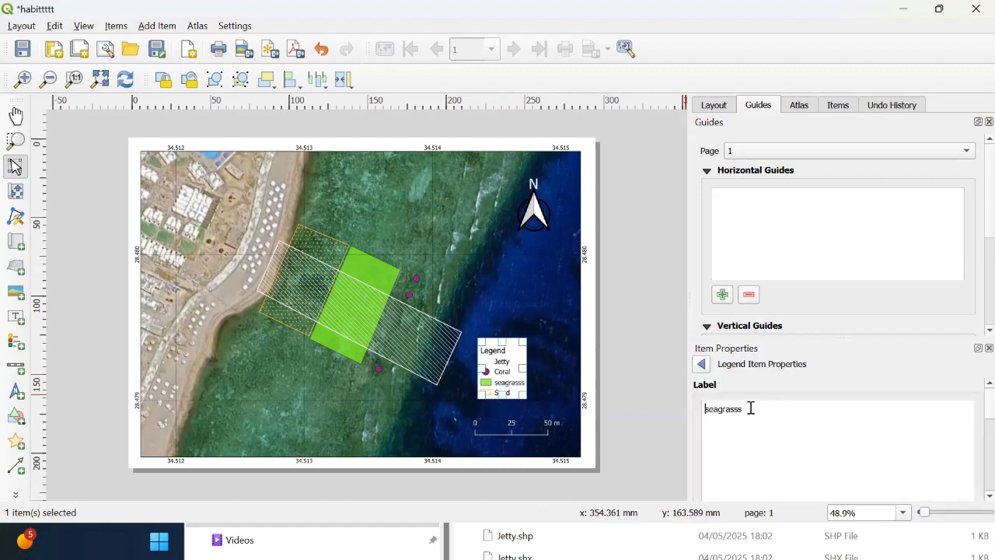
pyautogui.doubleClick(731, 404)
pyautogui.moveTo(742, 408); pyautogui.dragTo(734, 405)
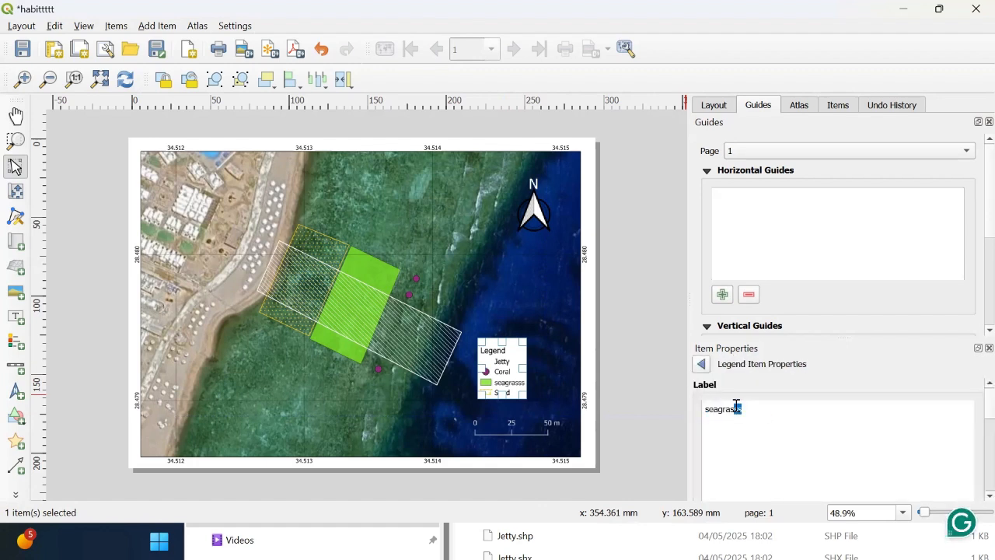
pyautogui.press('BackSpace')
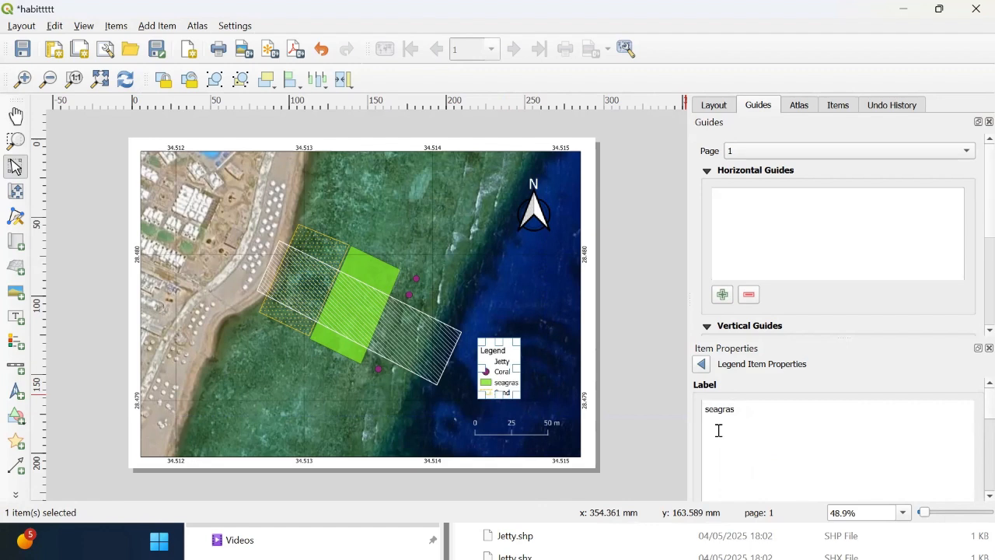
pyautogui.write('s')
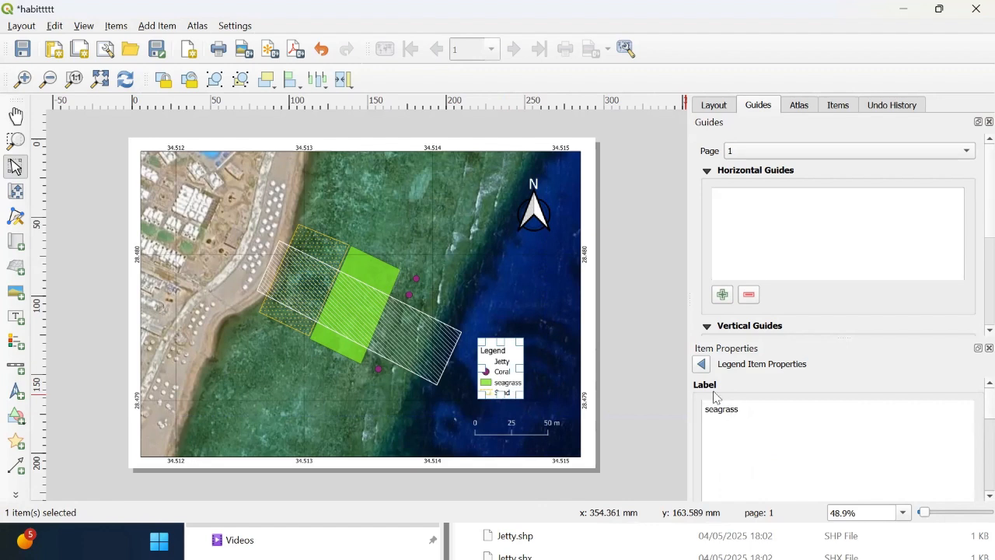
pyautogui.click(701, 364)
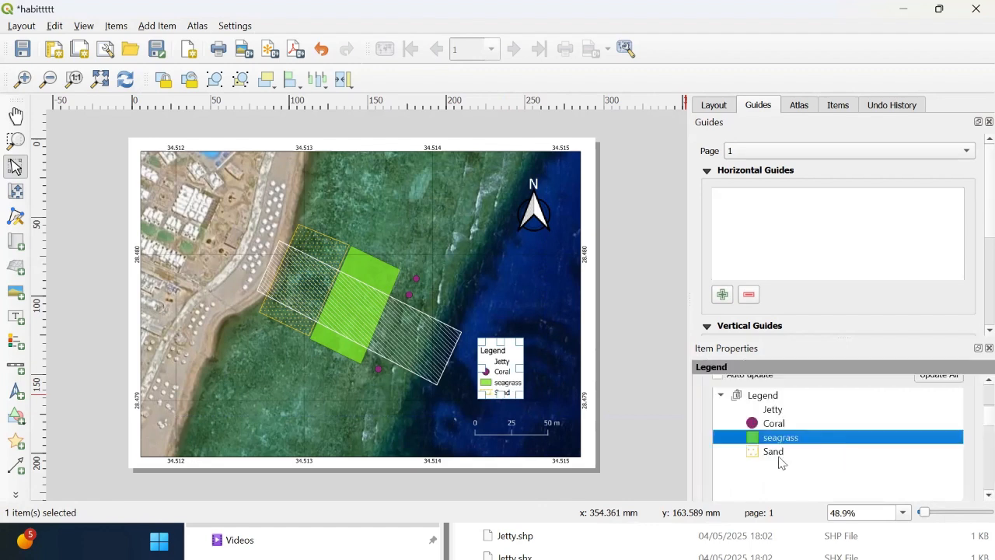
pyautogui.moveTo(511, 351); pyautogui.dragTo(528, 362)
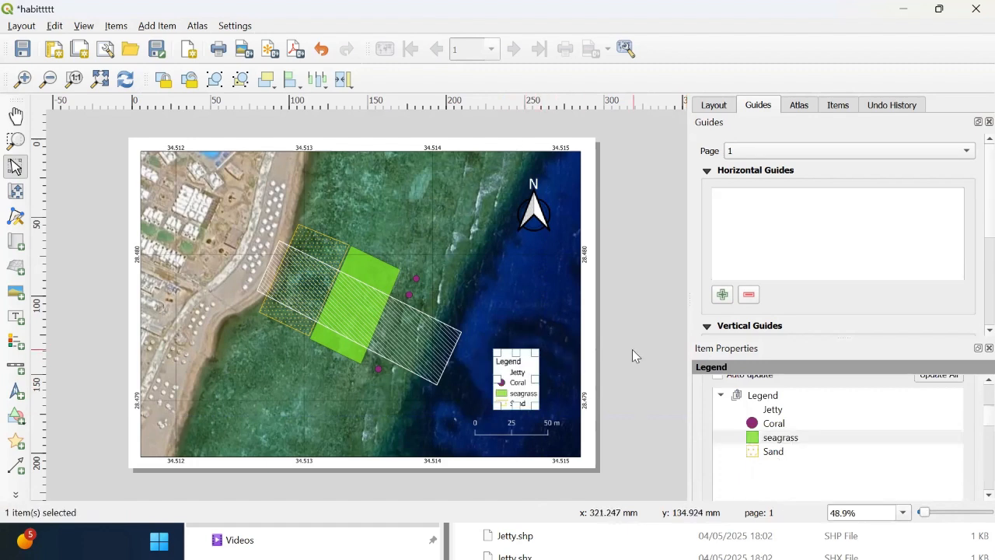
pyautogui.click(632, 354)
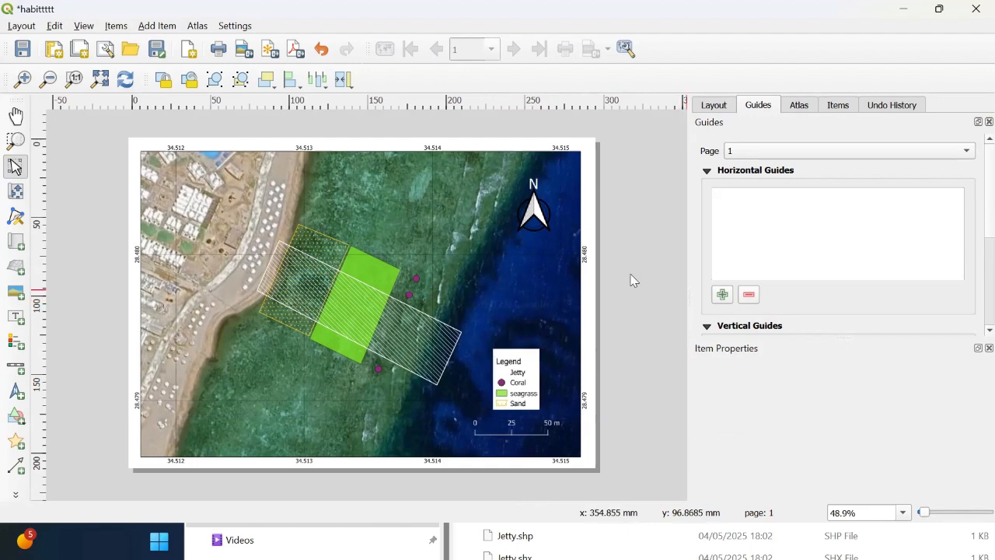
# Step: Add a label near the top of the map reading Habitats distribution map
pyautogui.click(15, 316)
pyautogui.moveTo(266, 162); pyautogui.dragTo(440, 188)
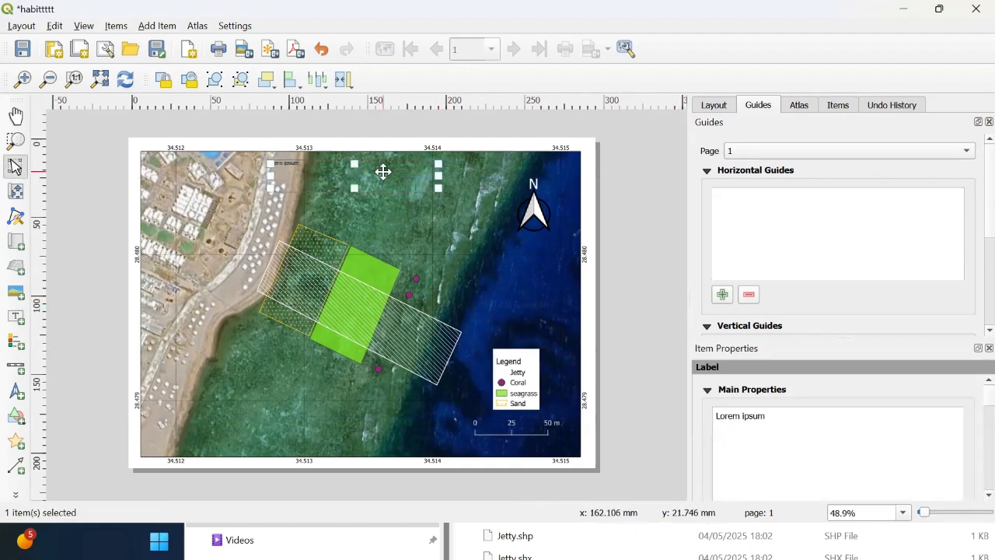
pyautogui.click(800, 422)
pyautogui.hotkey('ctrl', 'a')
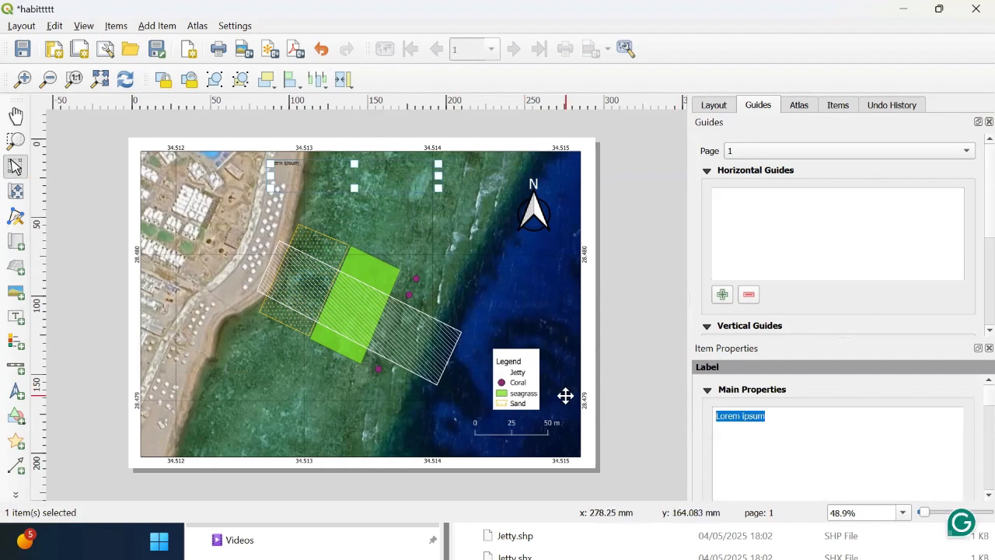
pyautogui.write('Habitats distribution mmaps###')
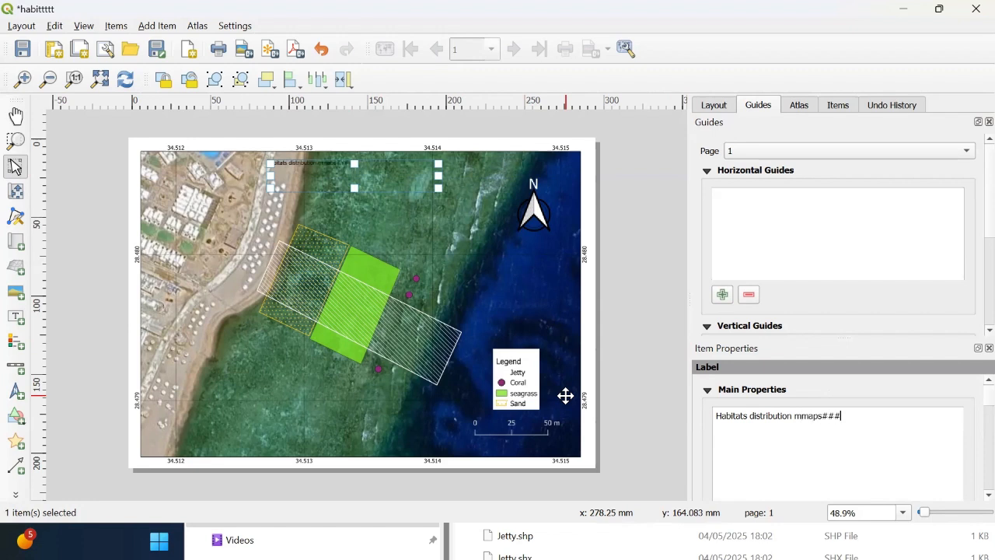
pyautogui.press('BackSpace')
pyautogui.press('BackSpace')
pyautogui.press('BackSpace')
pyautogui.press('BackSpace')
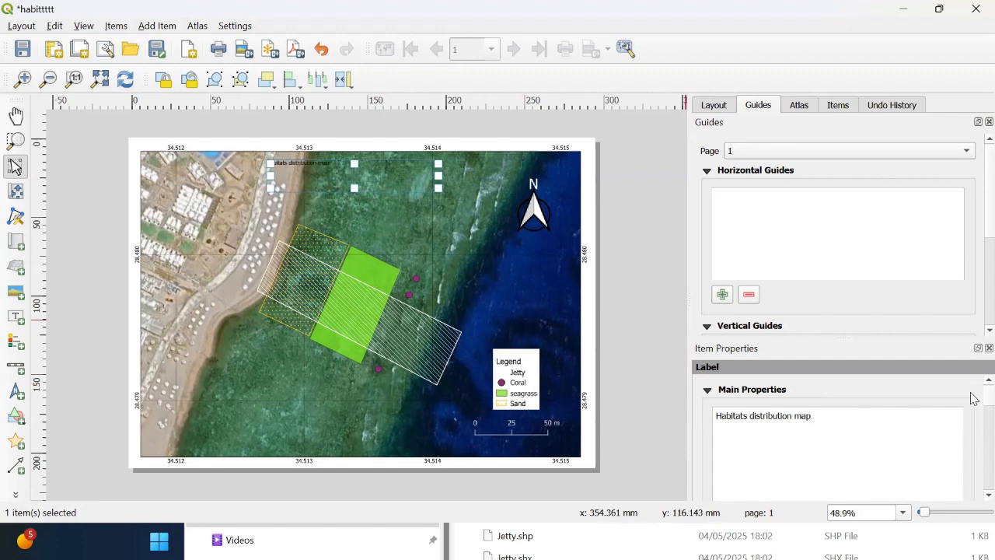
# Step: Set the title label's alignment to Center horizontally and Middle vertically
pyautogui.scroll(-10, 971, 405)
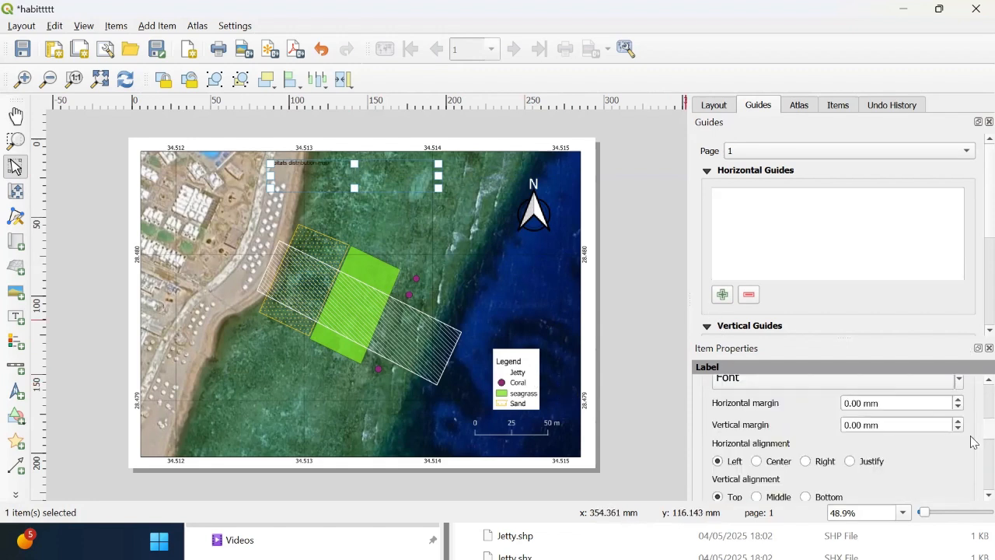
pyautogui.click(757, 440)
pyautogui.click(777, 476)
# Step: Enable a frame and a background for the title label
pyautogui.scroll(-5, 971, 443)
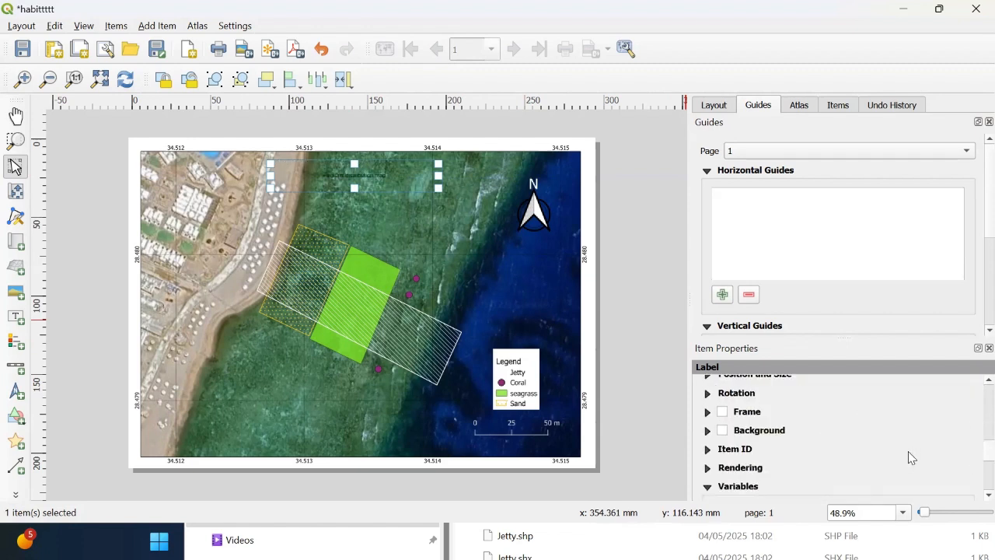
pyautogui.click(723, 430)
pyautogui.click(722, 412)
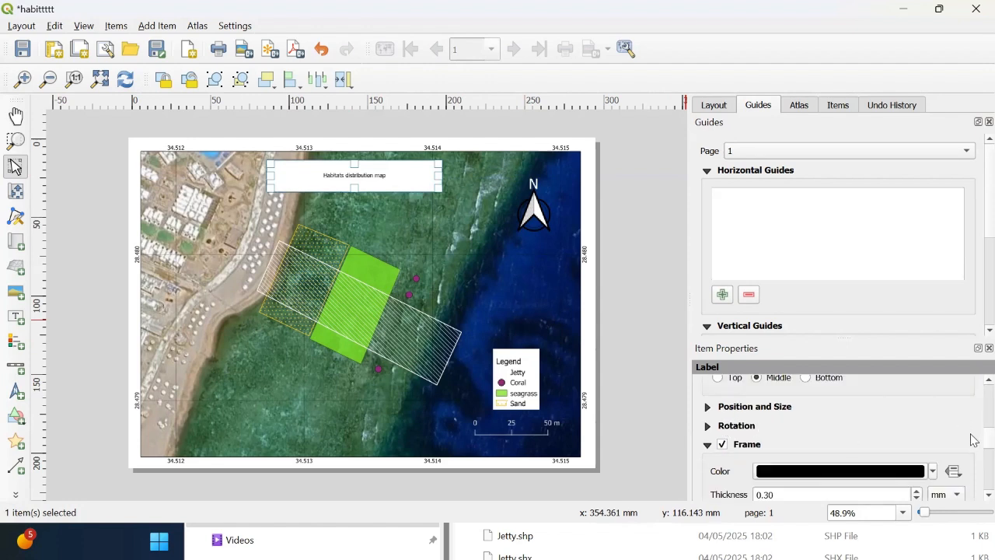
pyautogui.scroll(-2, 974, 449)
pyautogui.scroll(1, 972, 452)
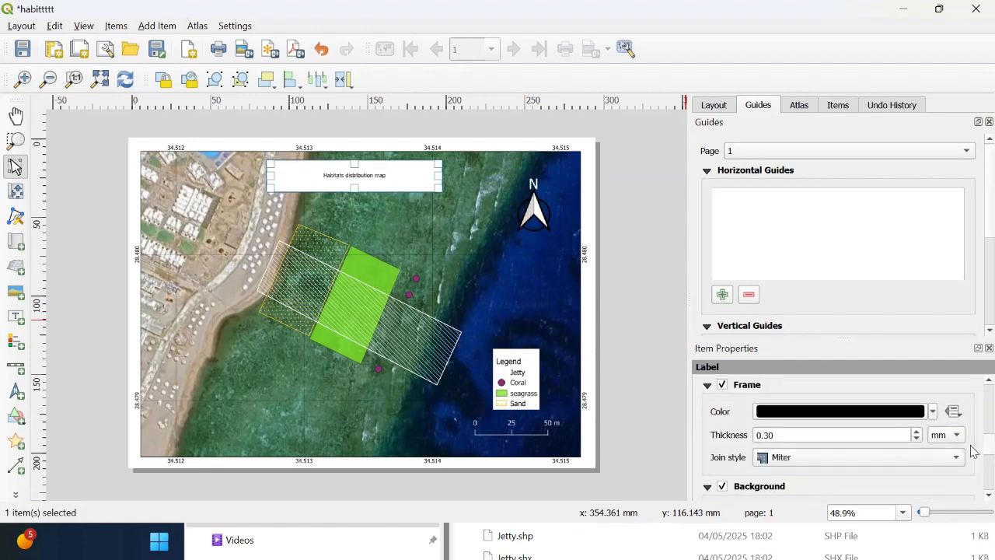
pyautogui.scroll(-2, 972, 447)
pyautogui.scroll(6, 971, 439)
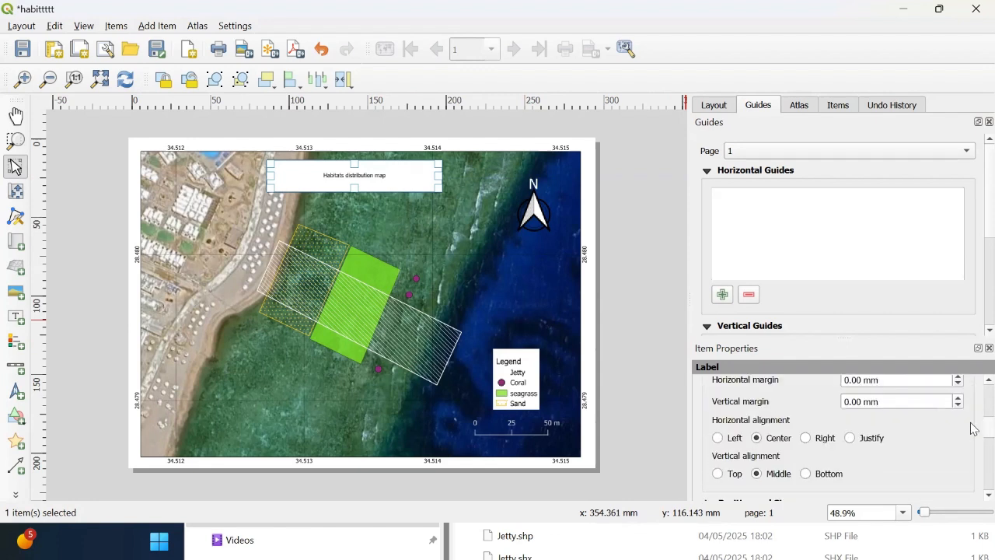
# Step: Set the title label's font size to 19 points and shift the label slightly right
pyautogui.click(918, 446)
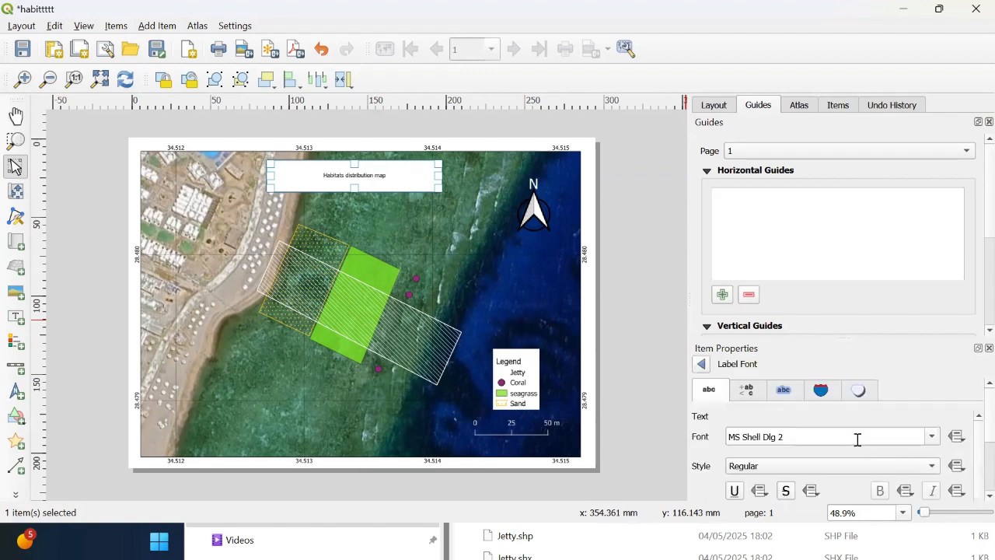
pyautogui.scroll(-4, 973, 420)
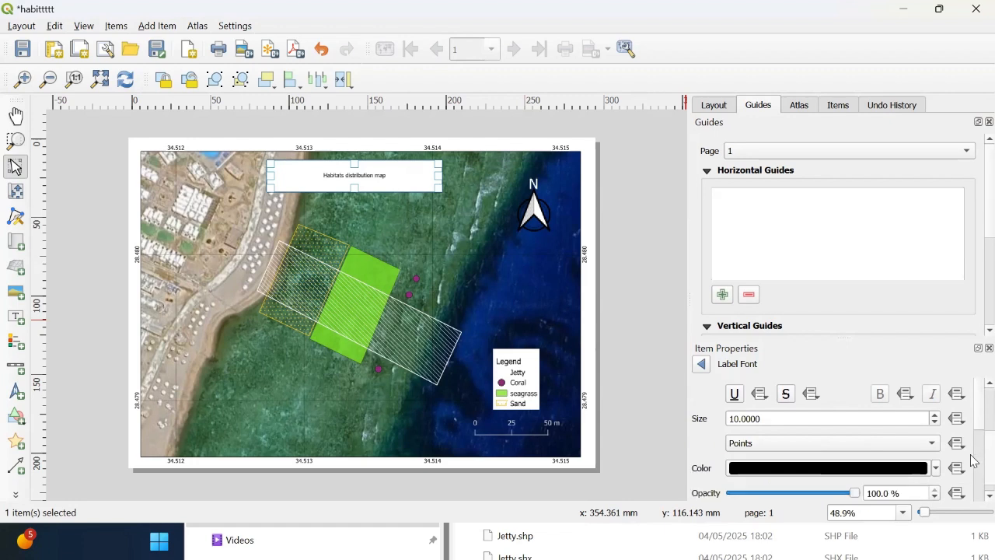
pyautogui.moveTo(936, 409); pyautogui.dragTo(936, 409)
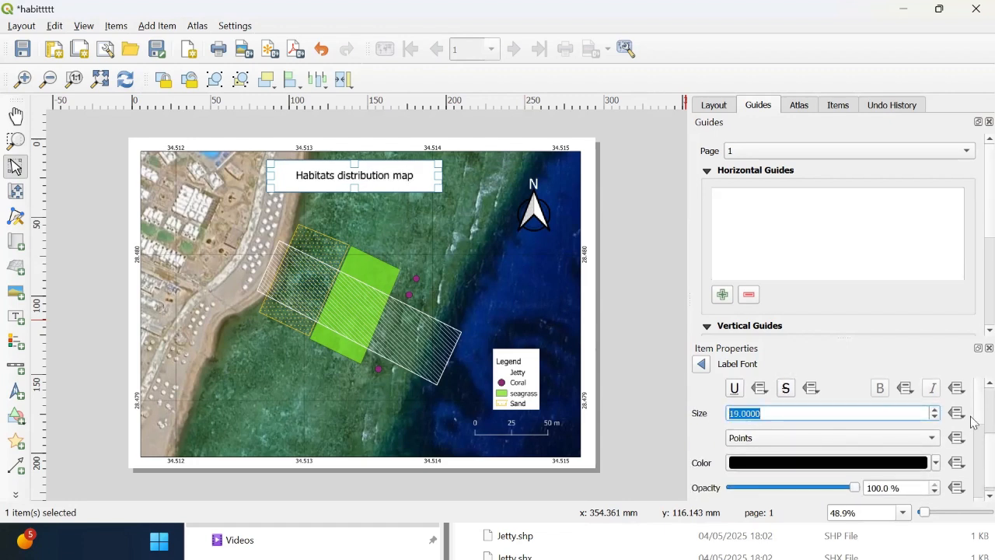
pyautogui.scroll(4, 970, 417)
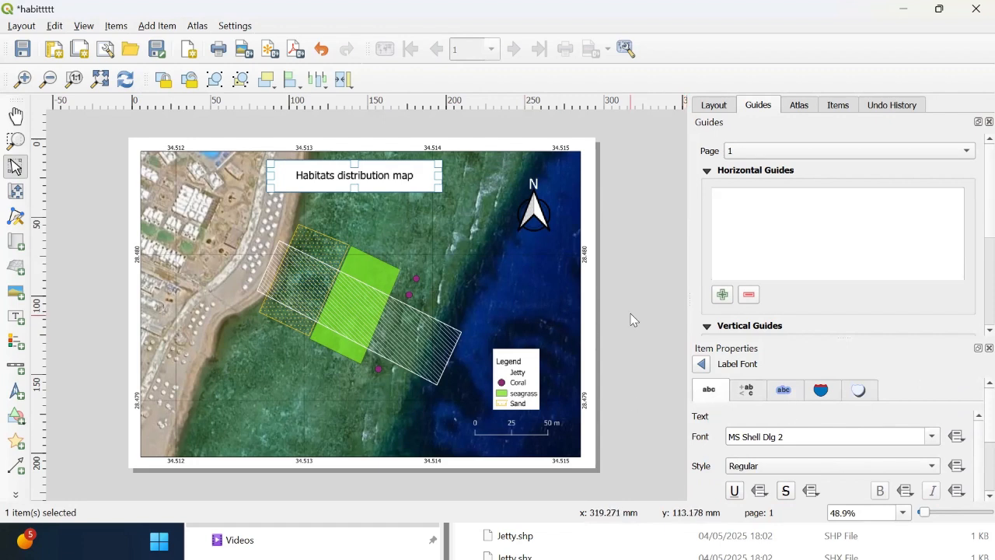
pyautogui.moveTo(426, 178); pyautogui.dragTo(433, 178)
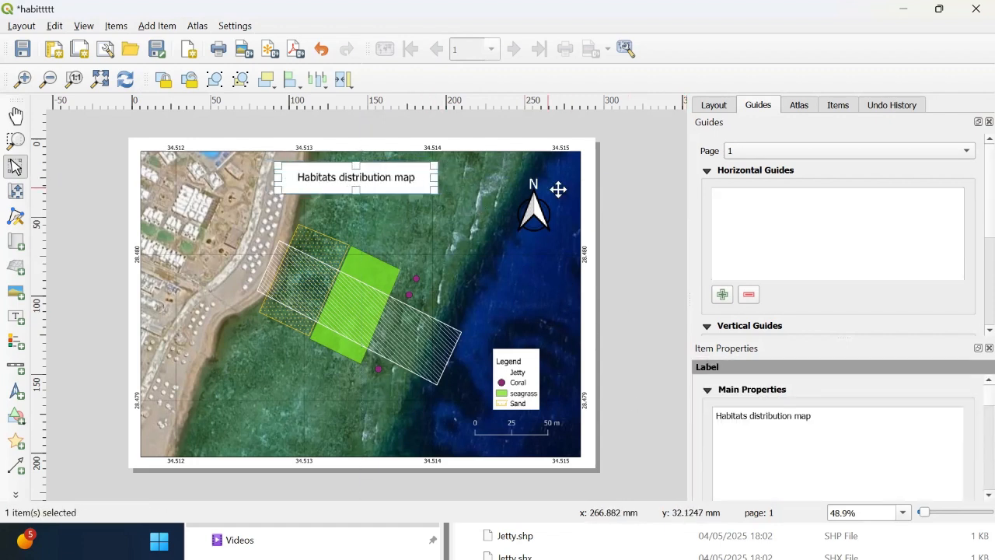
pyautogui.click(635, 205)
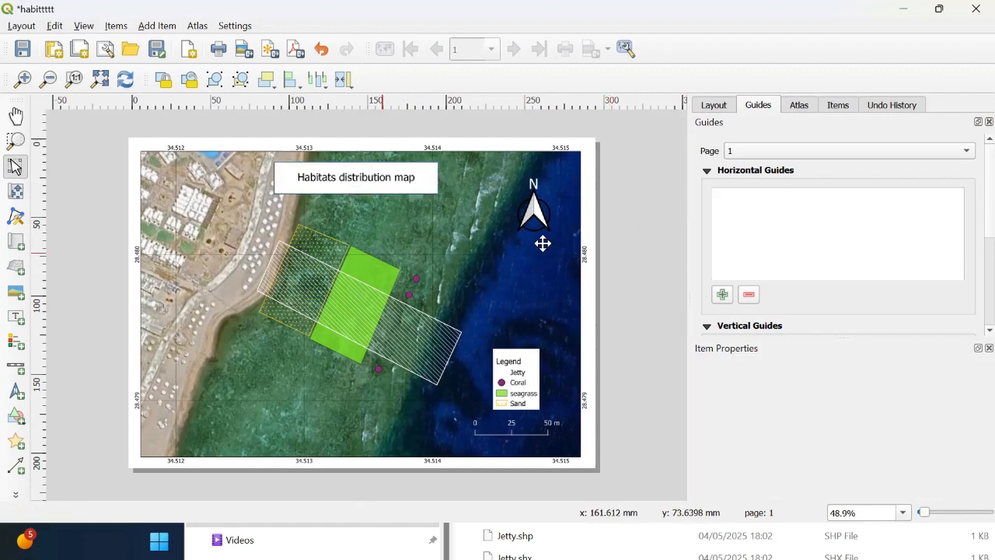
# Step: Shrink the north arrow and move it into the map's upper-right corner
pyautogui.click(536, 216)
pyautogui.moveTo(572, 228); pyautogui.dragTo(538, 202)
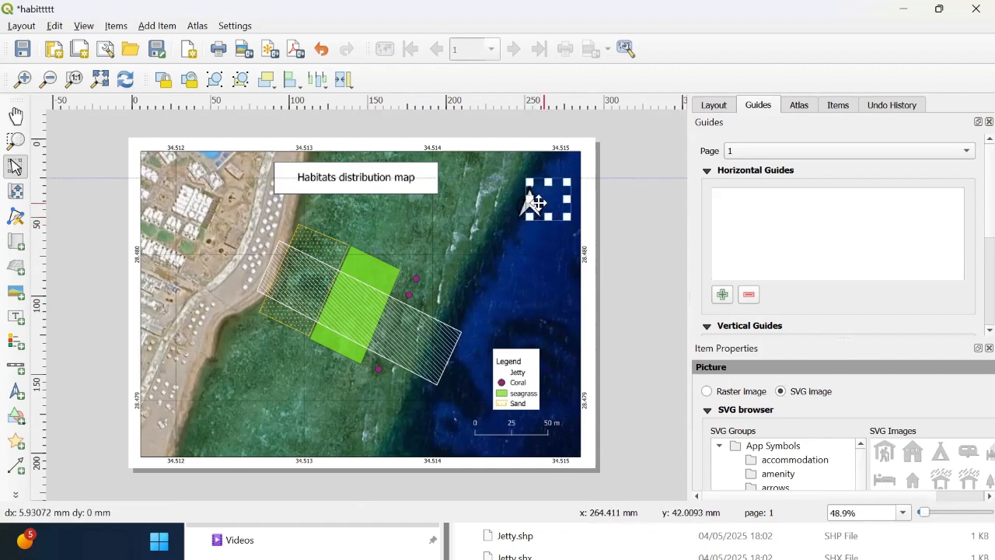
pyautogui.click(609, 232)
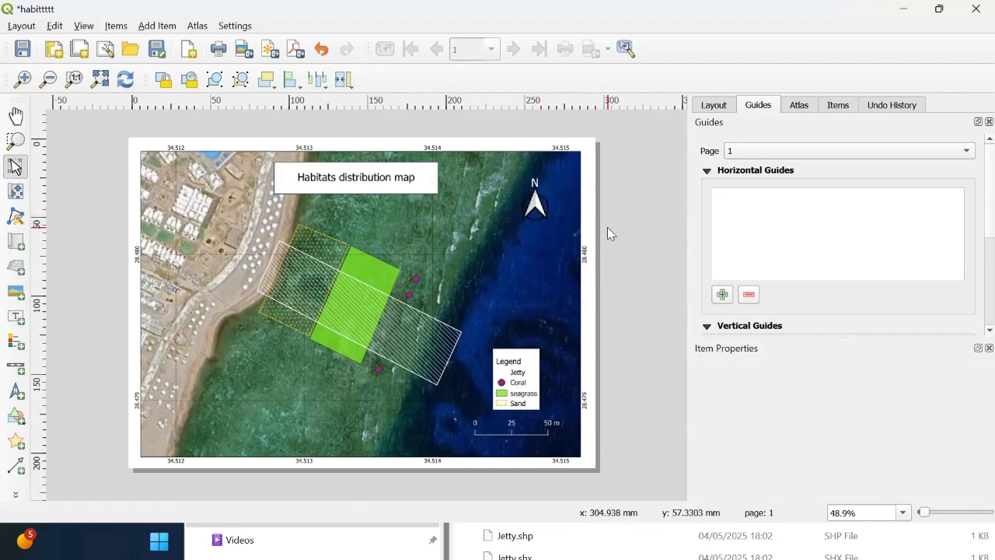
pyautogui.click(548, 210)
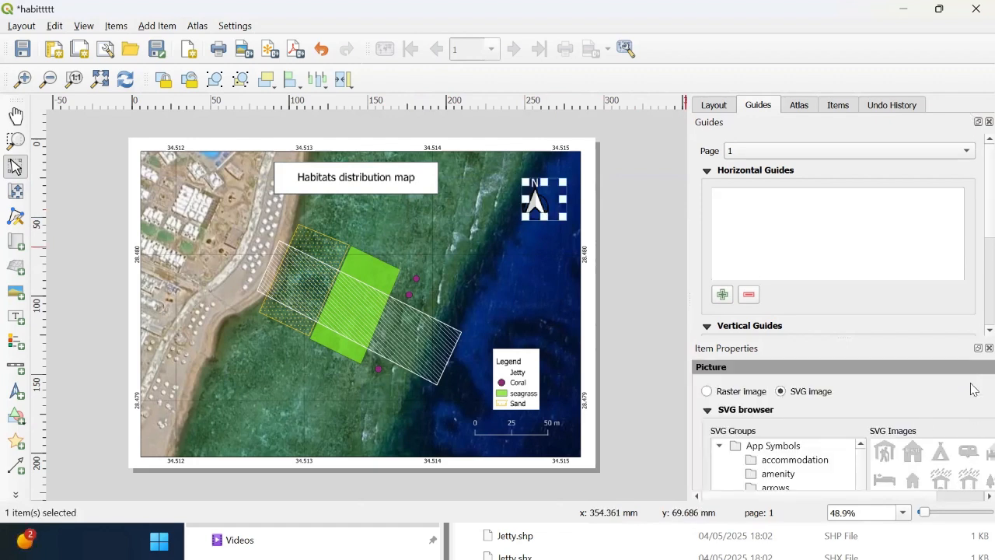
# Step: Move the title label slightly to the right on the layout
pyautogui.moveTo(813, 350)
pyautogui.mouseDown()
pyautogui.moveTo(777, 251)
pyautogui.moveTo(819, 306)
pyautogui.moveTo(822, 362)
pyautogui.mouseUp()
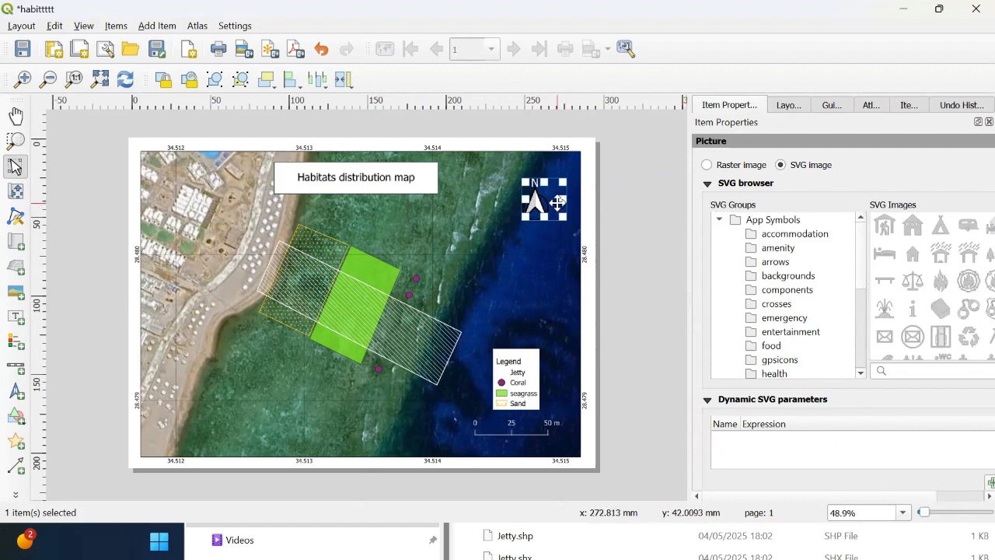
pyautogui.click(686, 256)
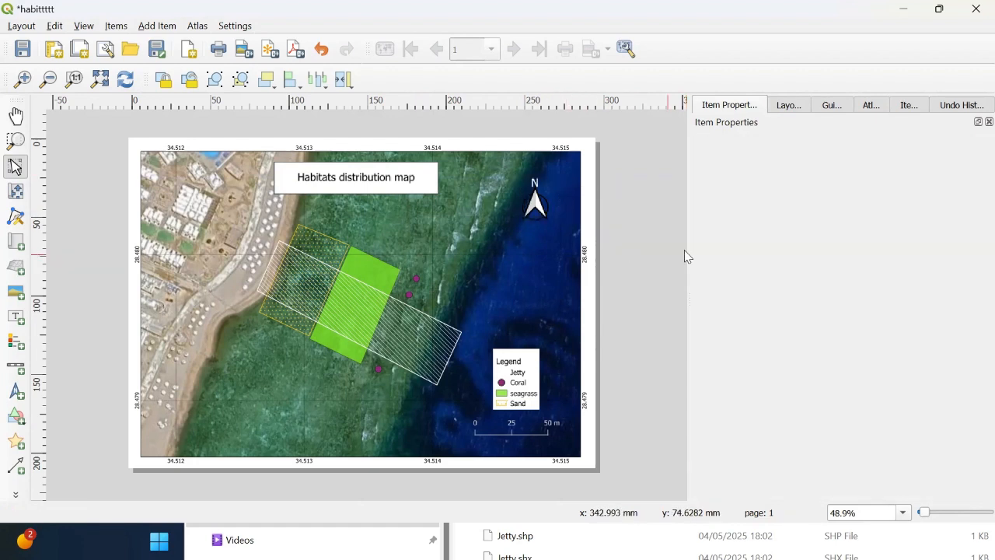
pyautogui.click(534, 204)
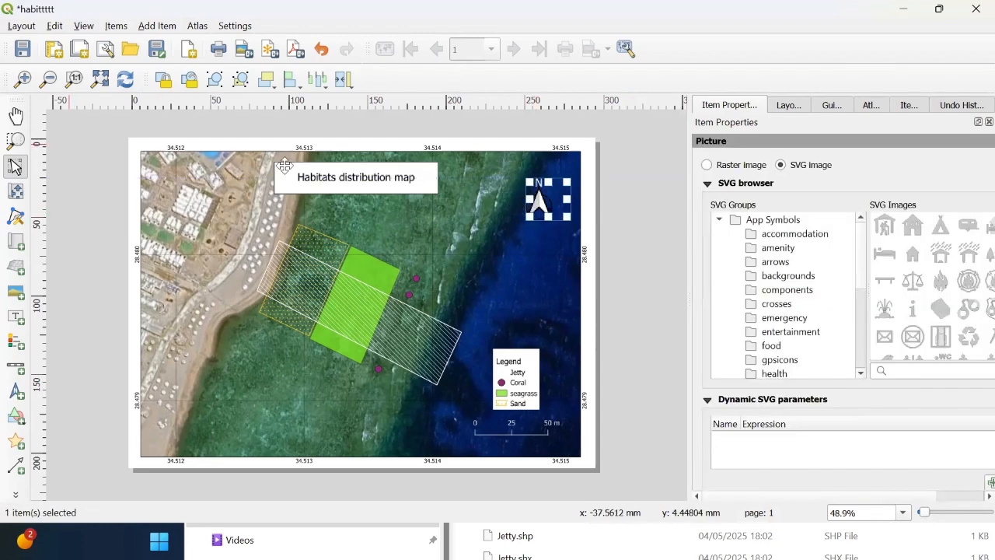
pyautogui.moveTo(326, 176); pyautogui.dragTo(351, 177)
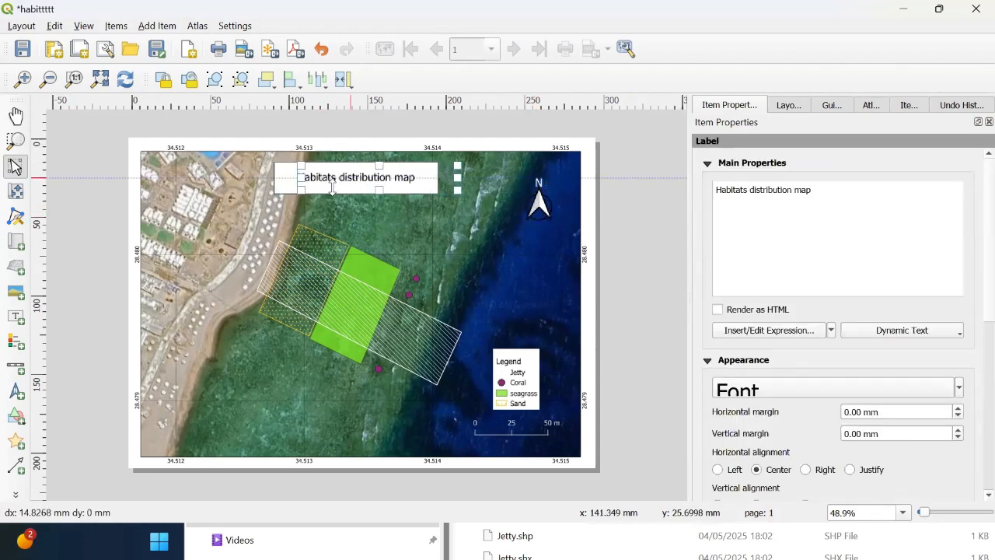
pyautogui.click(84, 158)
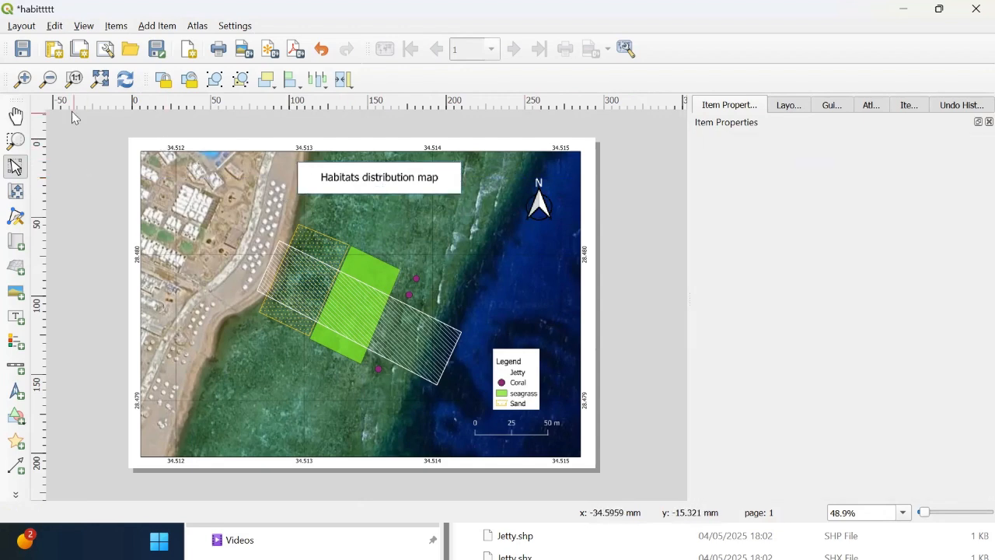
# Step: Export the layout as a PNG image at 300 dpi into the Habitats folder
pyautogui.click(31, 27)
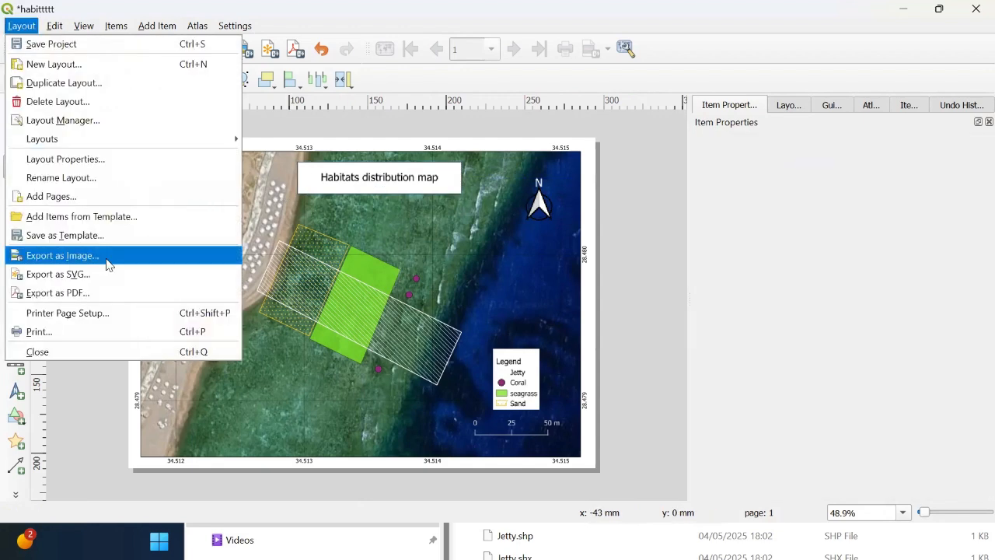
pyautogui.click(109, 265)
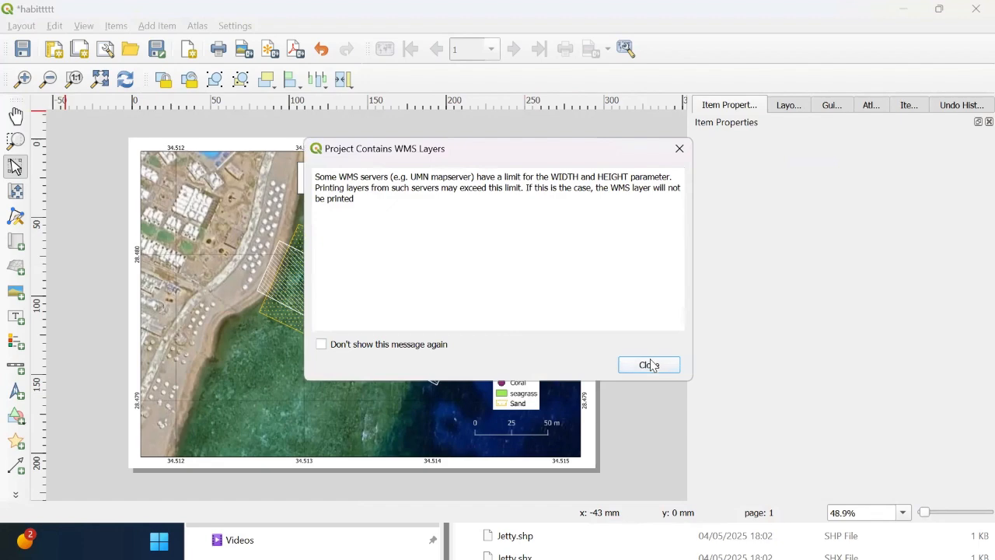
pyautogui.click(649, 365)
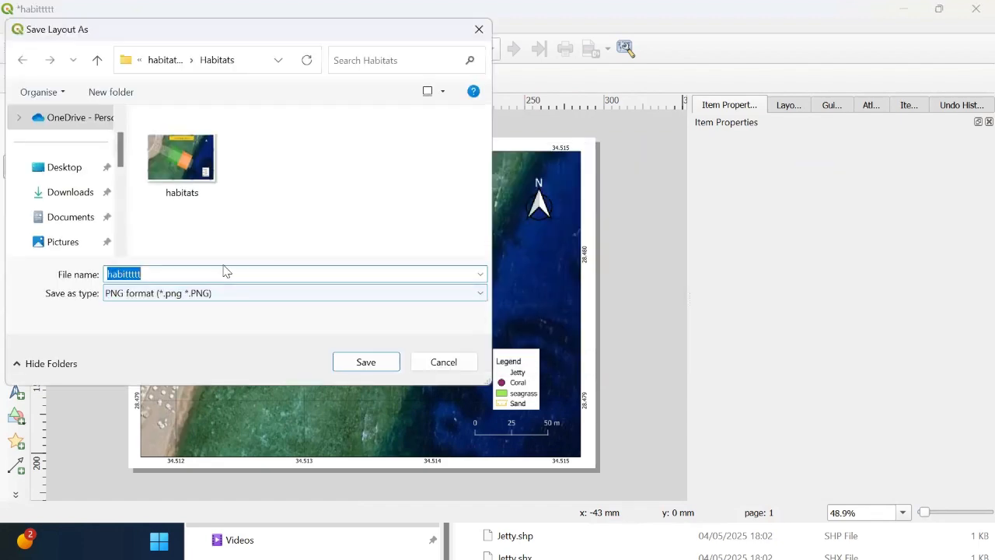
pyautogui.click(228, 273)
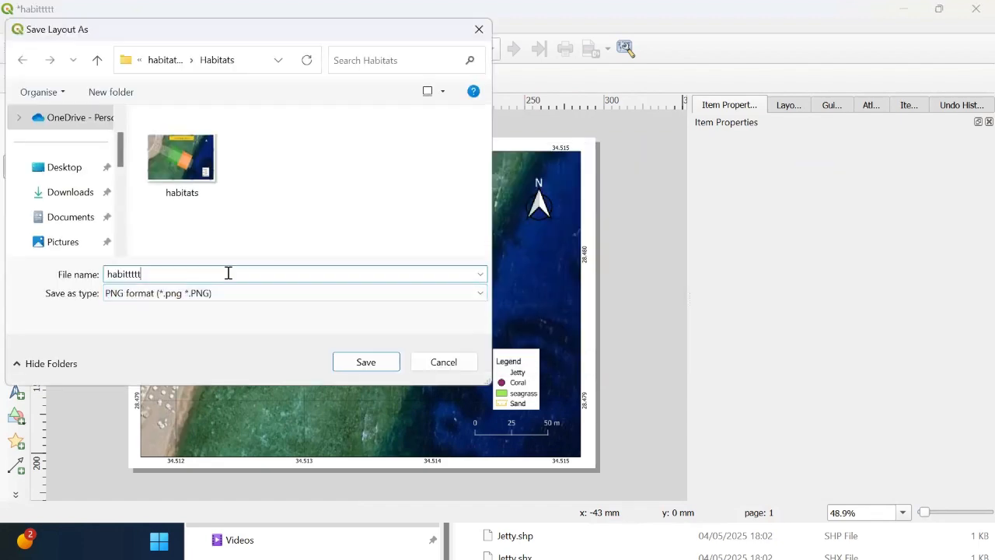
pyautogui.click(389, 363)
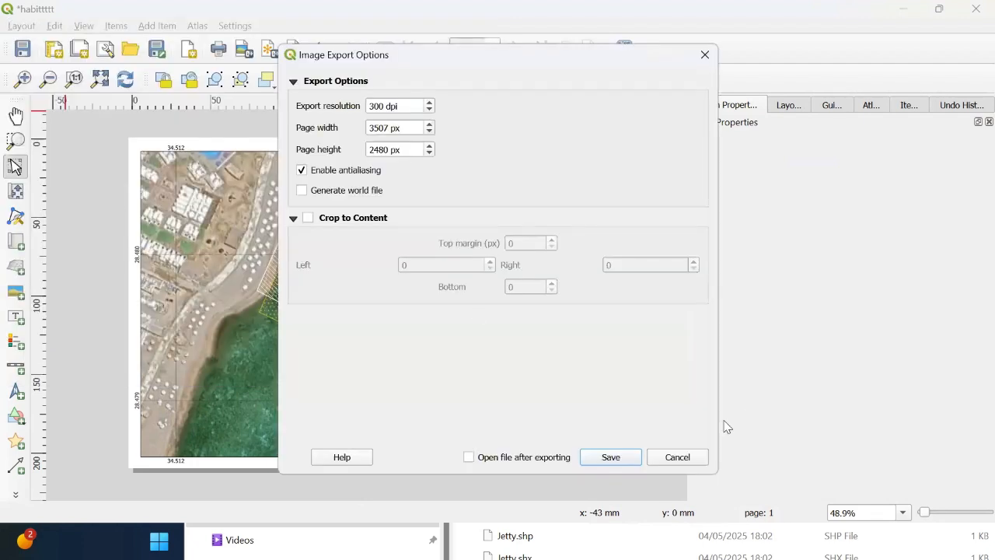
pyautogui.click(628, 456)
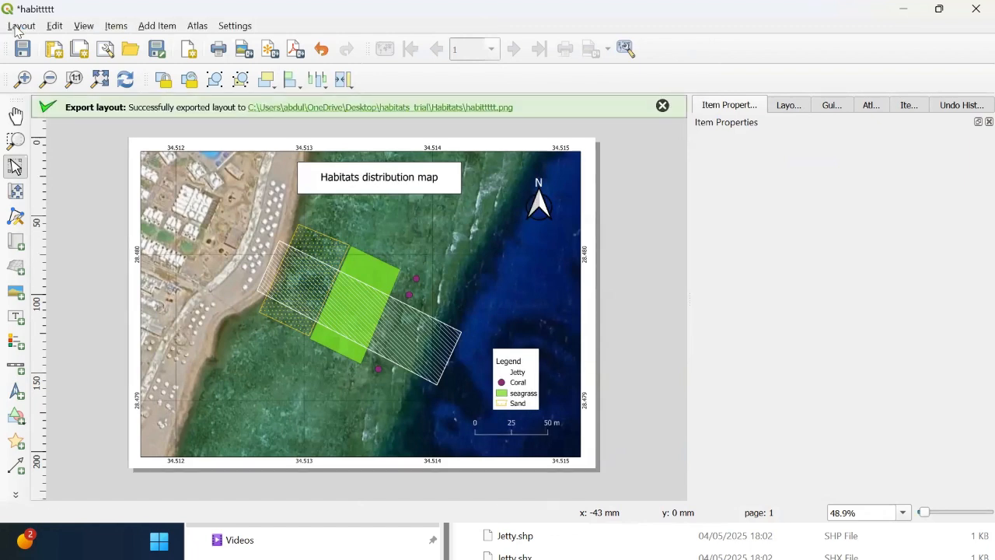
pyautogui.click(20, 28)
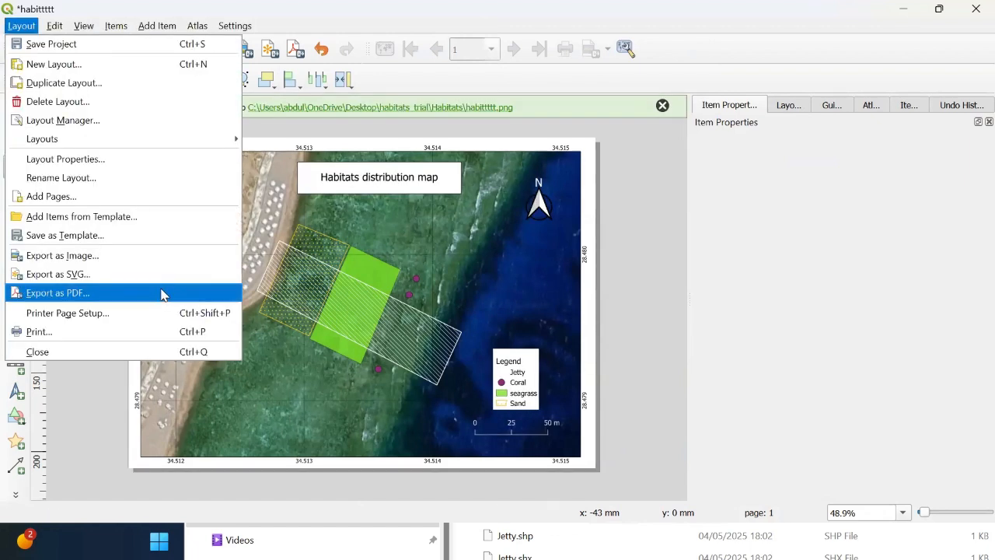
pyautogui.click(156, 300)
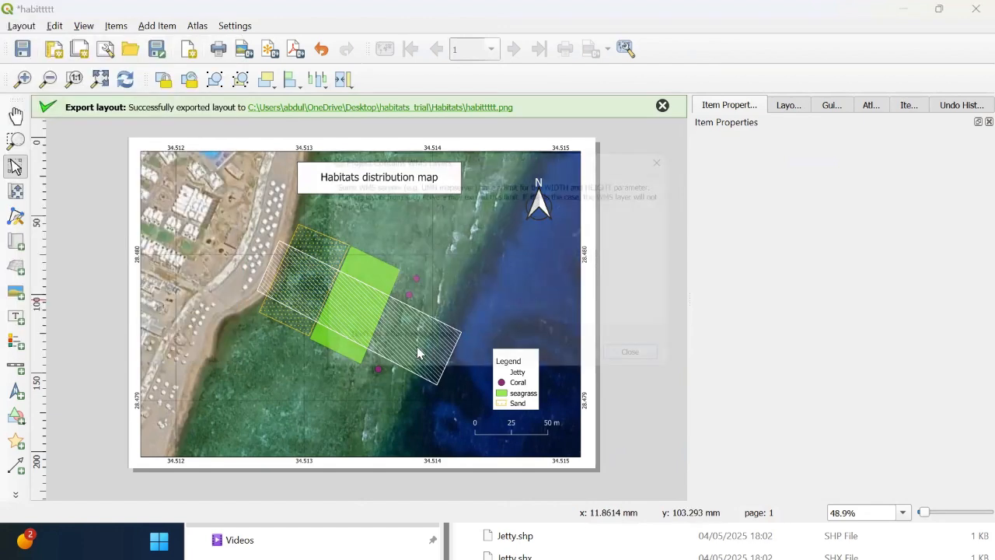
pyautogui.click(638, 365)
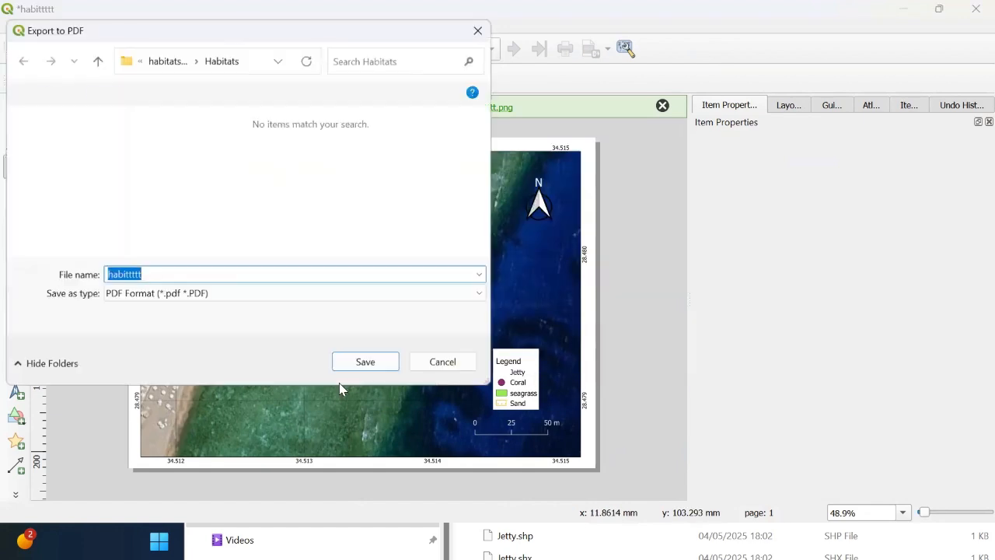
pyautogui.click(444, 362)
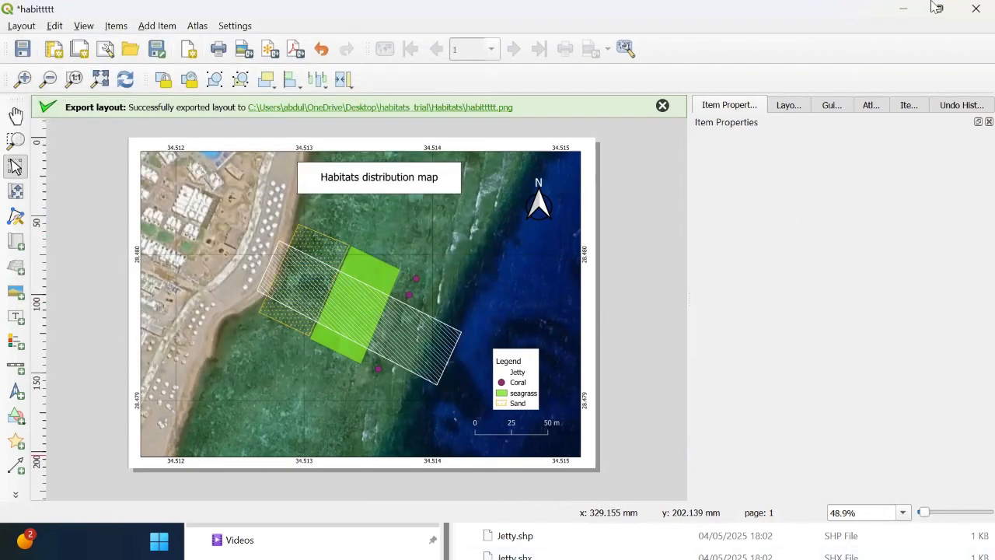
# Step: Close the Layout Manager, minimize QGIS and maximize File Explorer on the Habitats folder
pyautogui.click(902, 9)
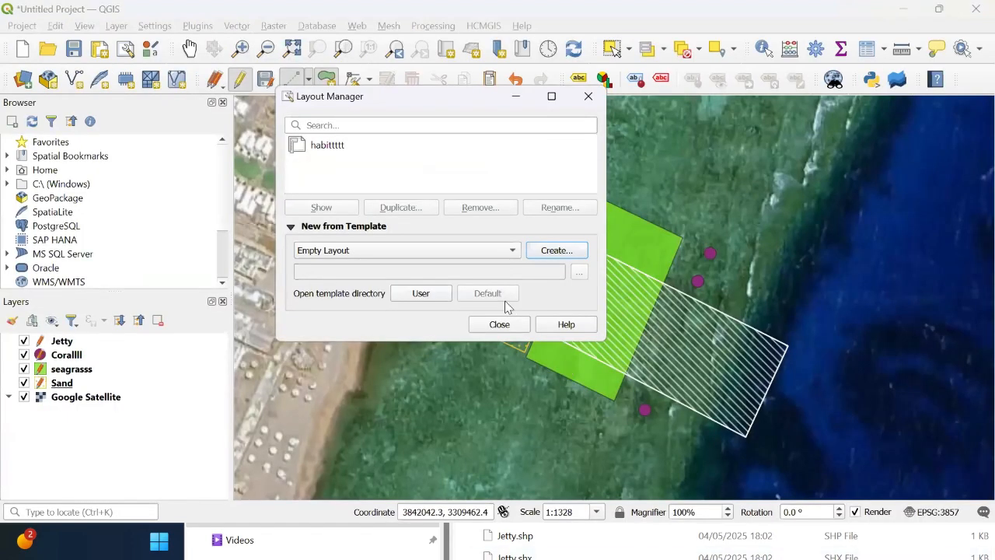
pyautogui.click(499, 324)
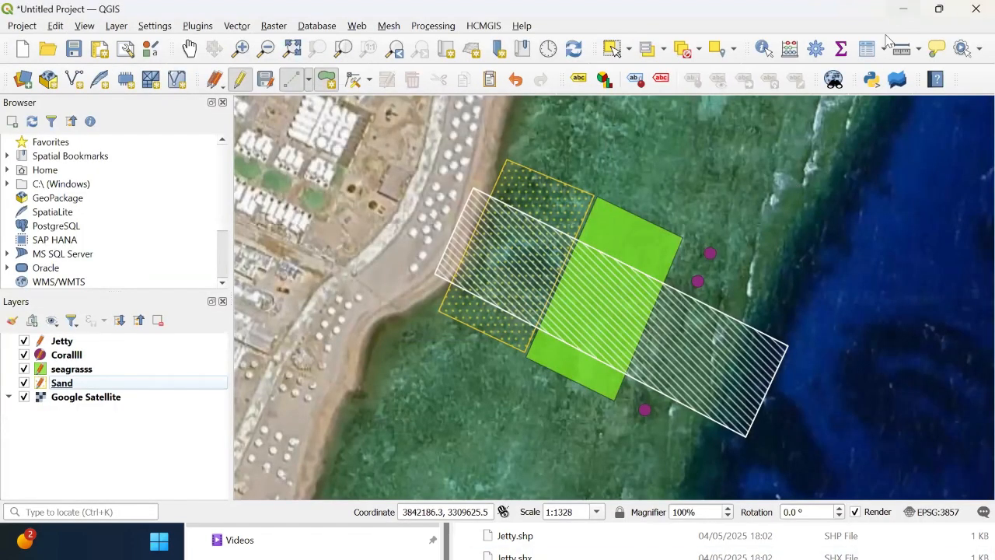
pyautogui.click(902, 11)
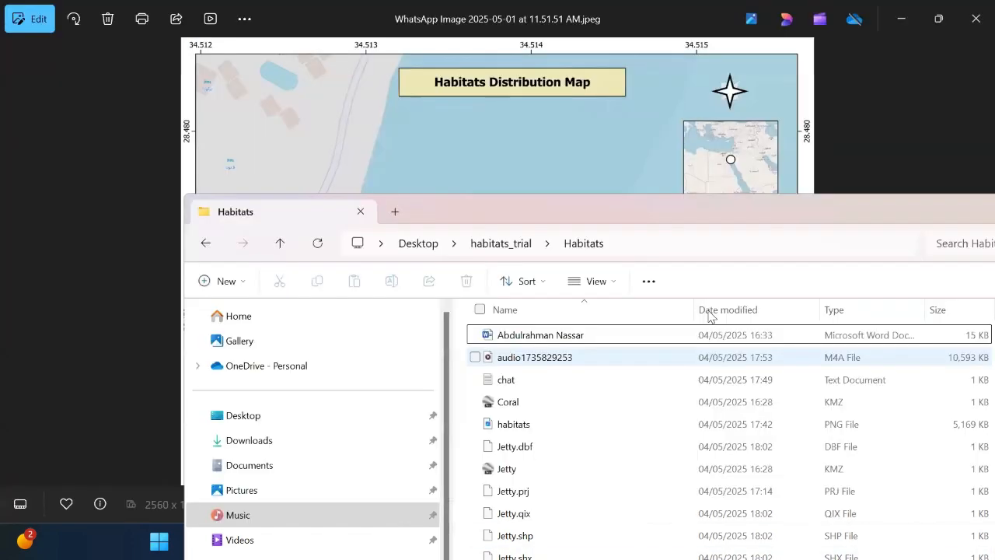
pyautogui.doubleClick(838, 208)
pyautogui.moveTo(971, 233); pyautogui.dragTo(970, 420)
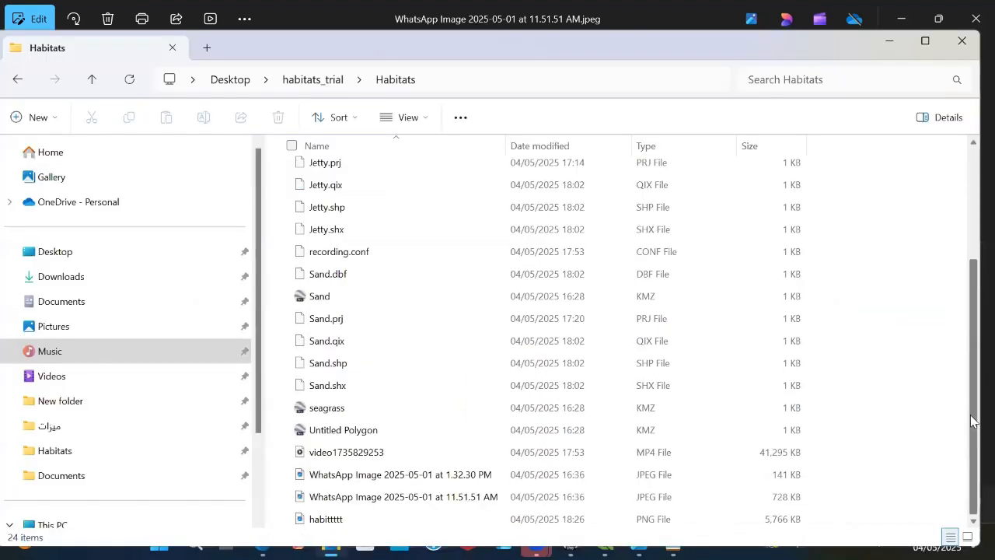
pyautogui.click(924, 40)
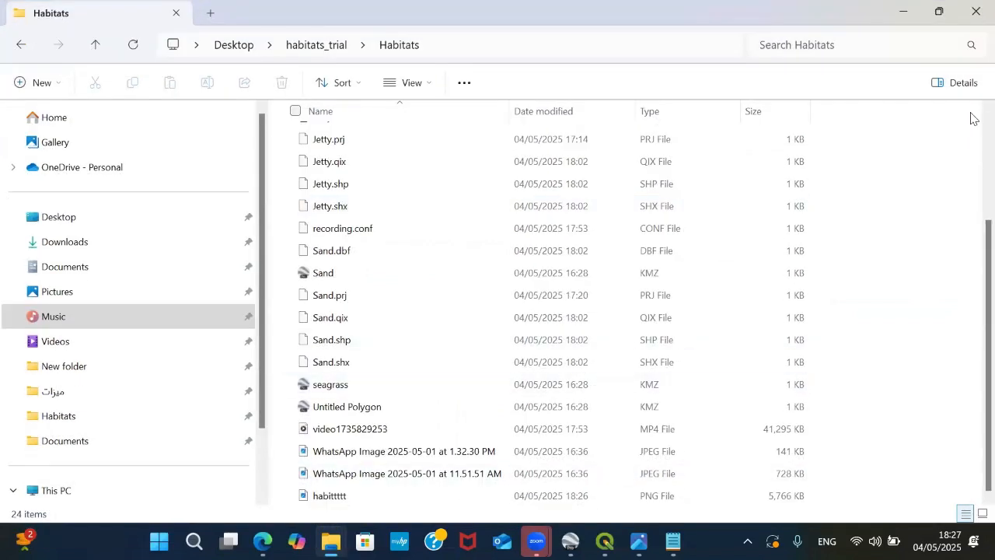
# Step: Open the exported habittttt PNG from the Habitats folder to review the map
pyautogui.click(904, 14)
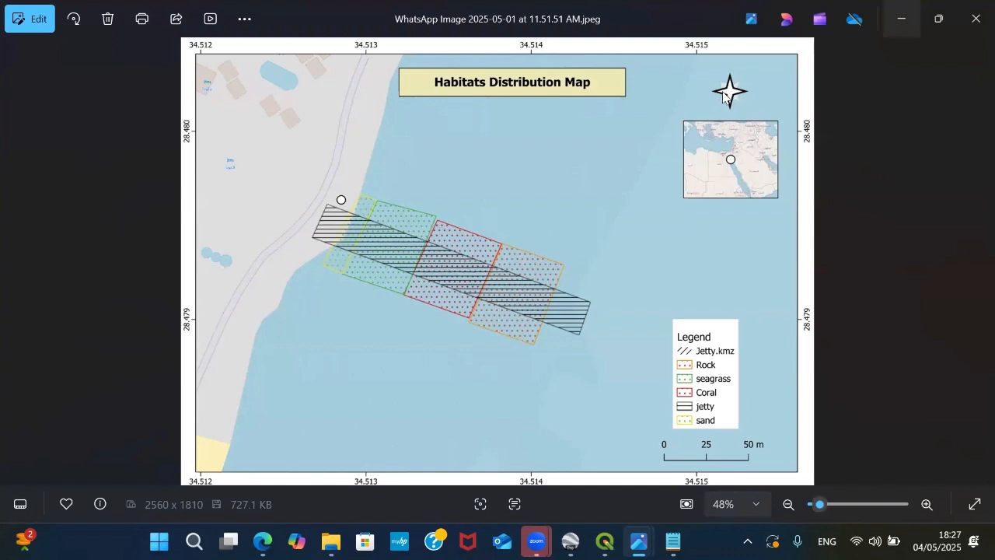
pyautogui.click(975, 18)
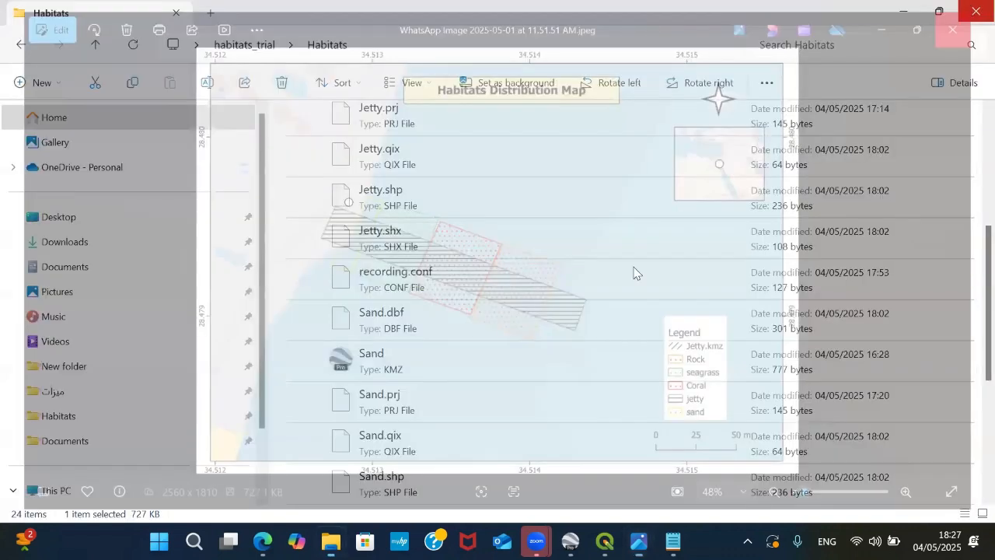
pyautogui.scroll(-5, 970, 286)
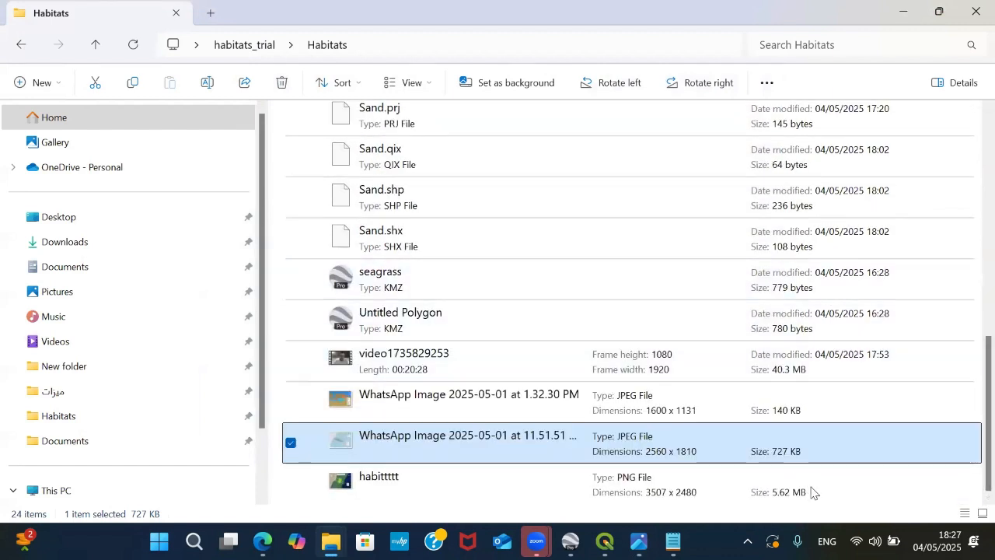
pyautogui.doubleClick(760, 483)
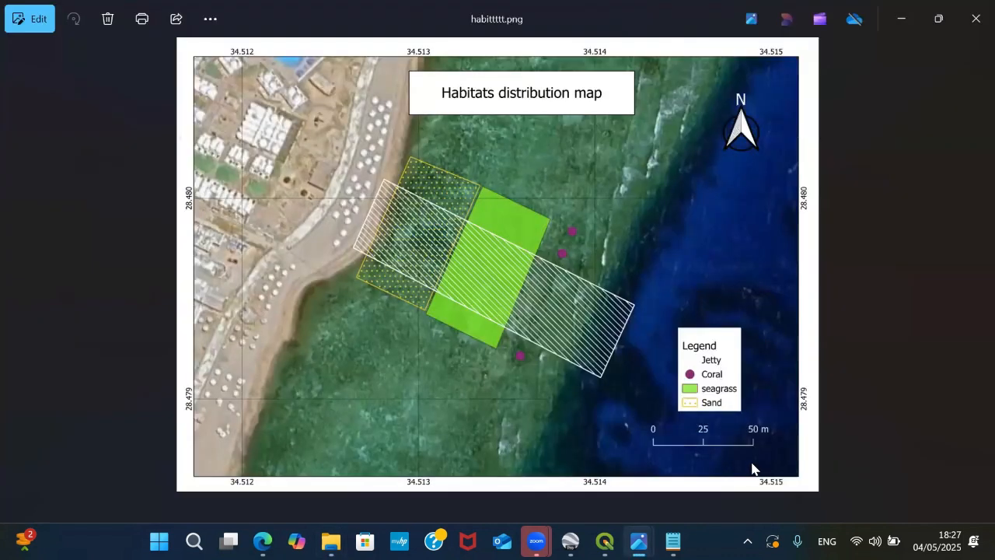